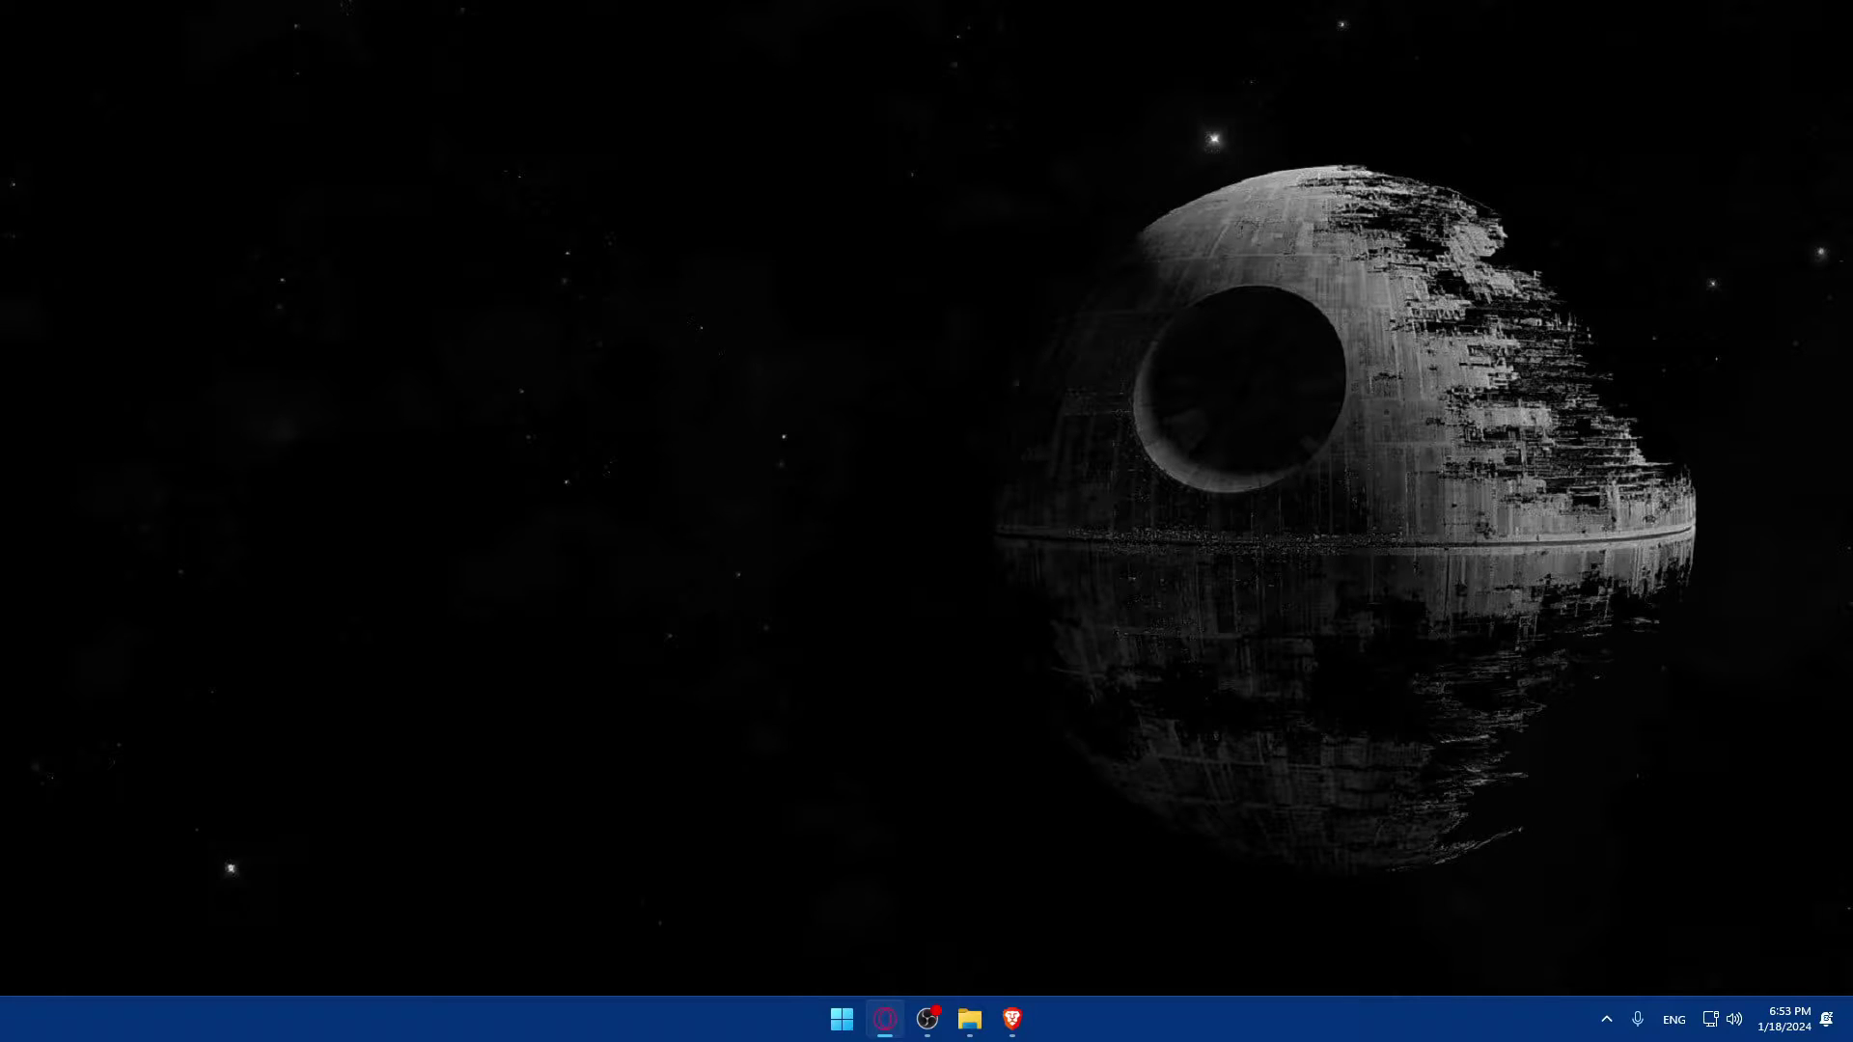
# Step: Load infinityfree.com in Brave and go to its Login page
pyautogui.click(1012, 1019)
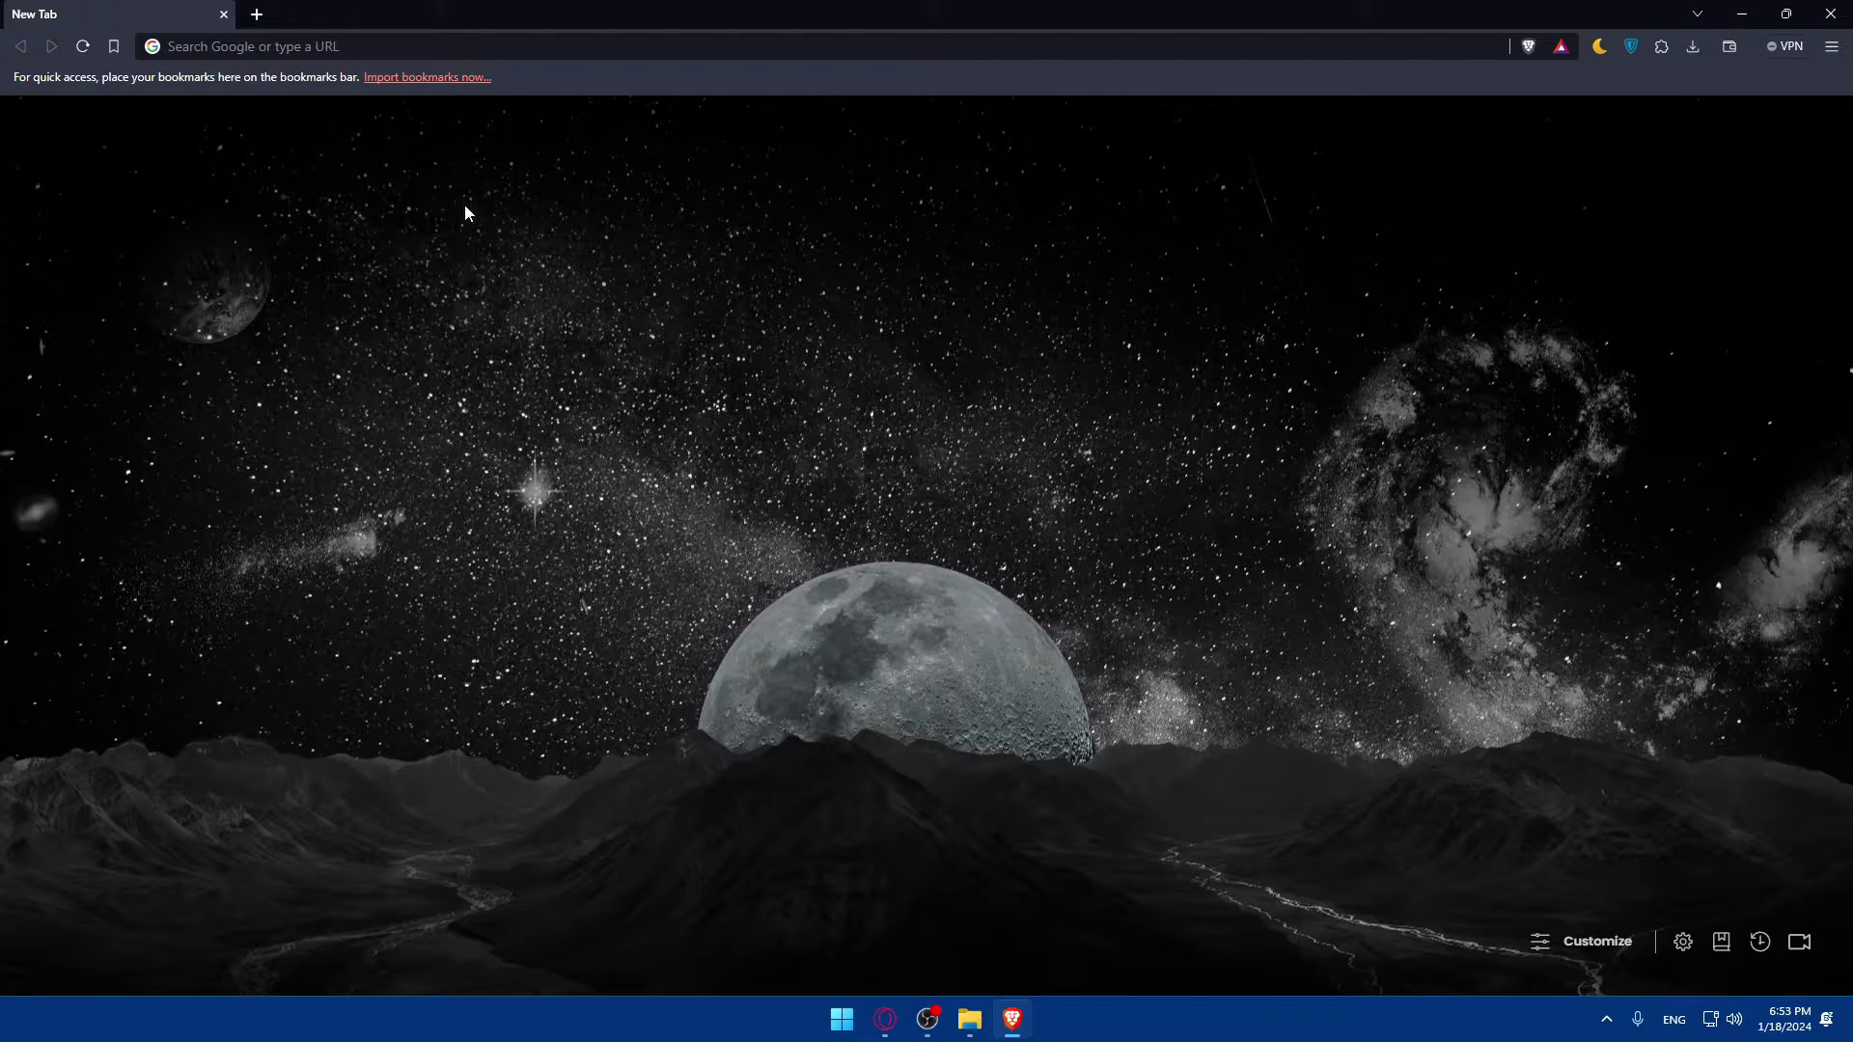
pyautogui.click(496, 46)
pyautogui.write('infi')
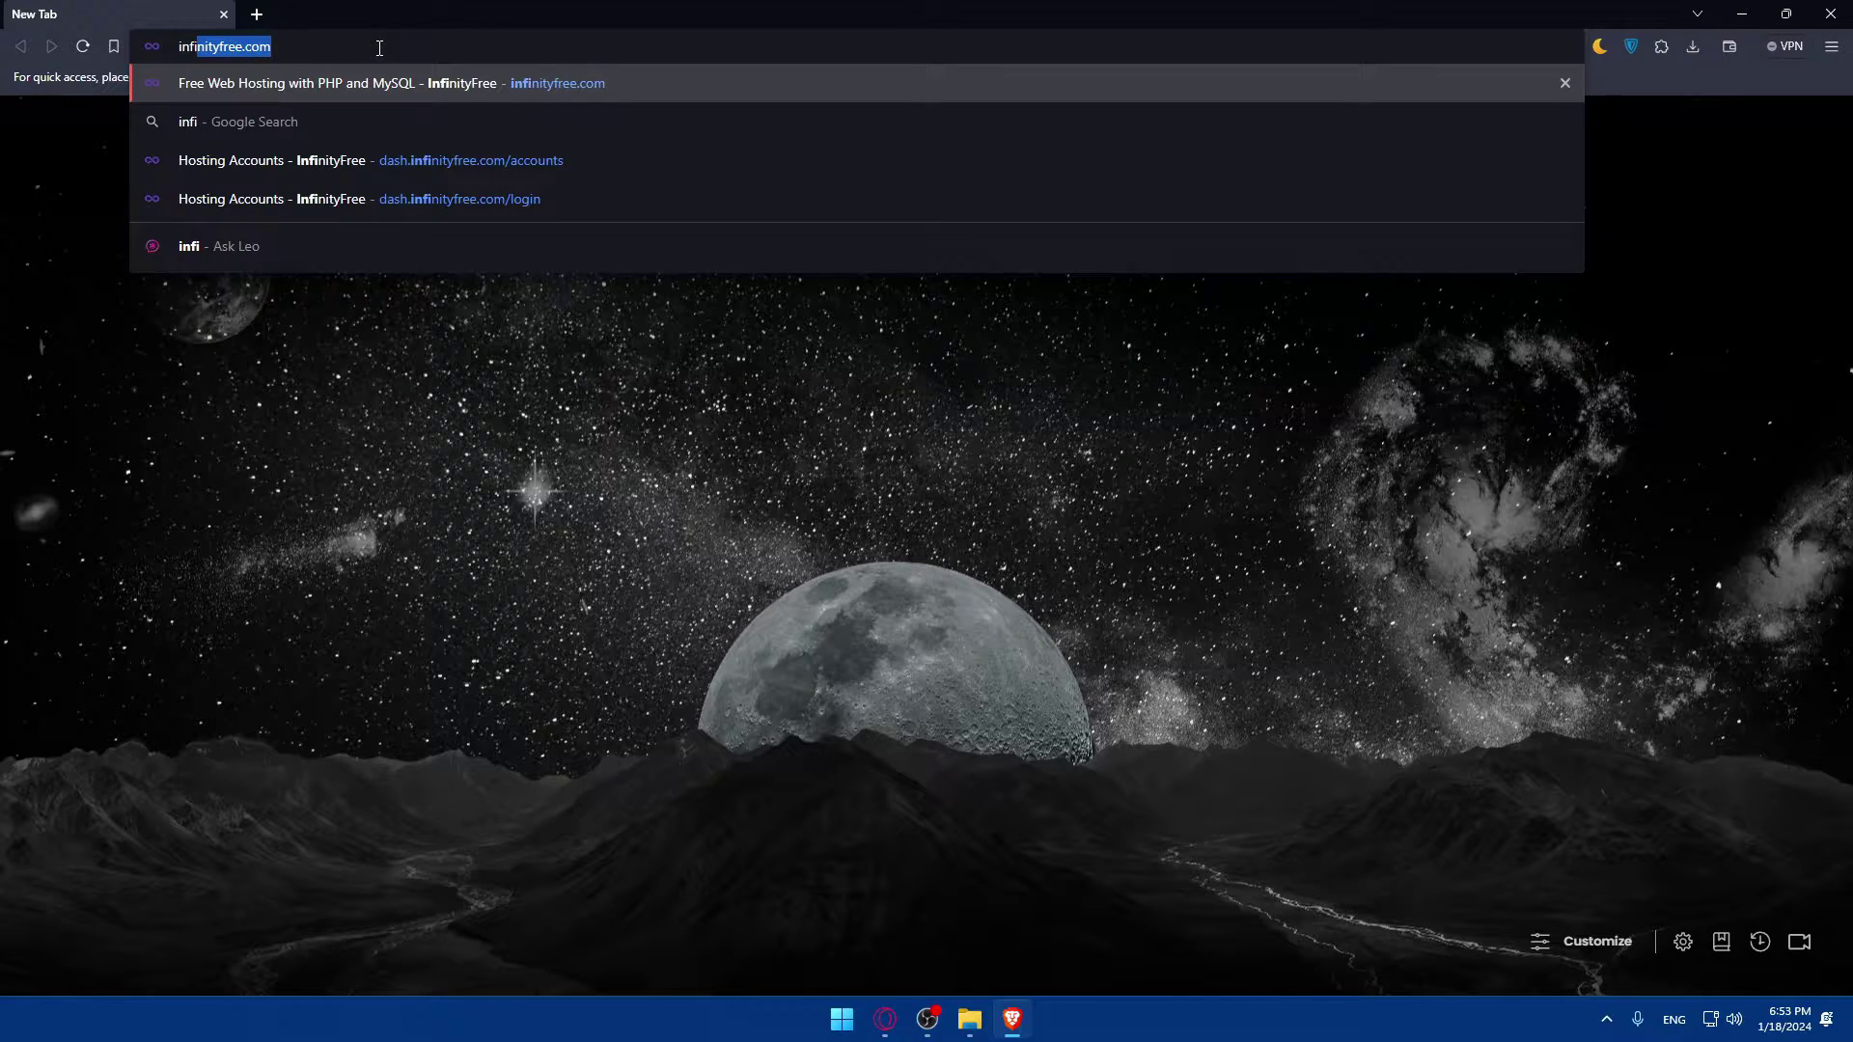
pyautogui.write('nityfree')
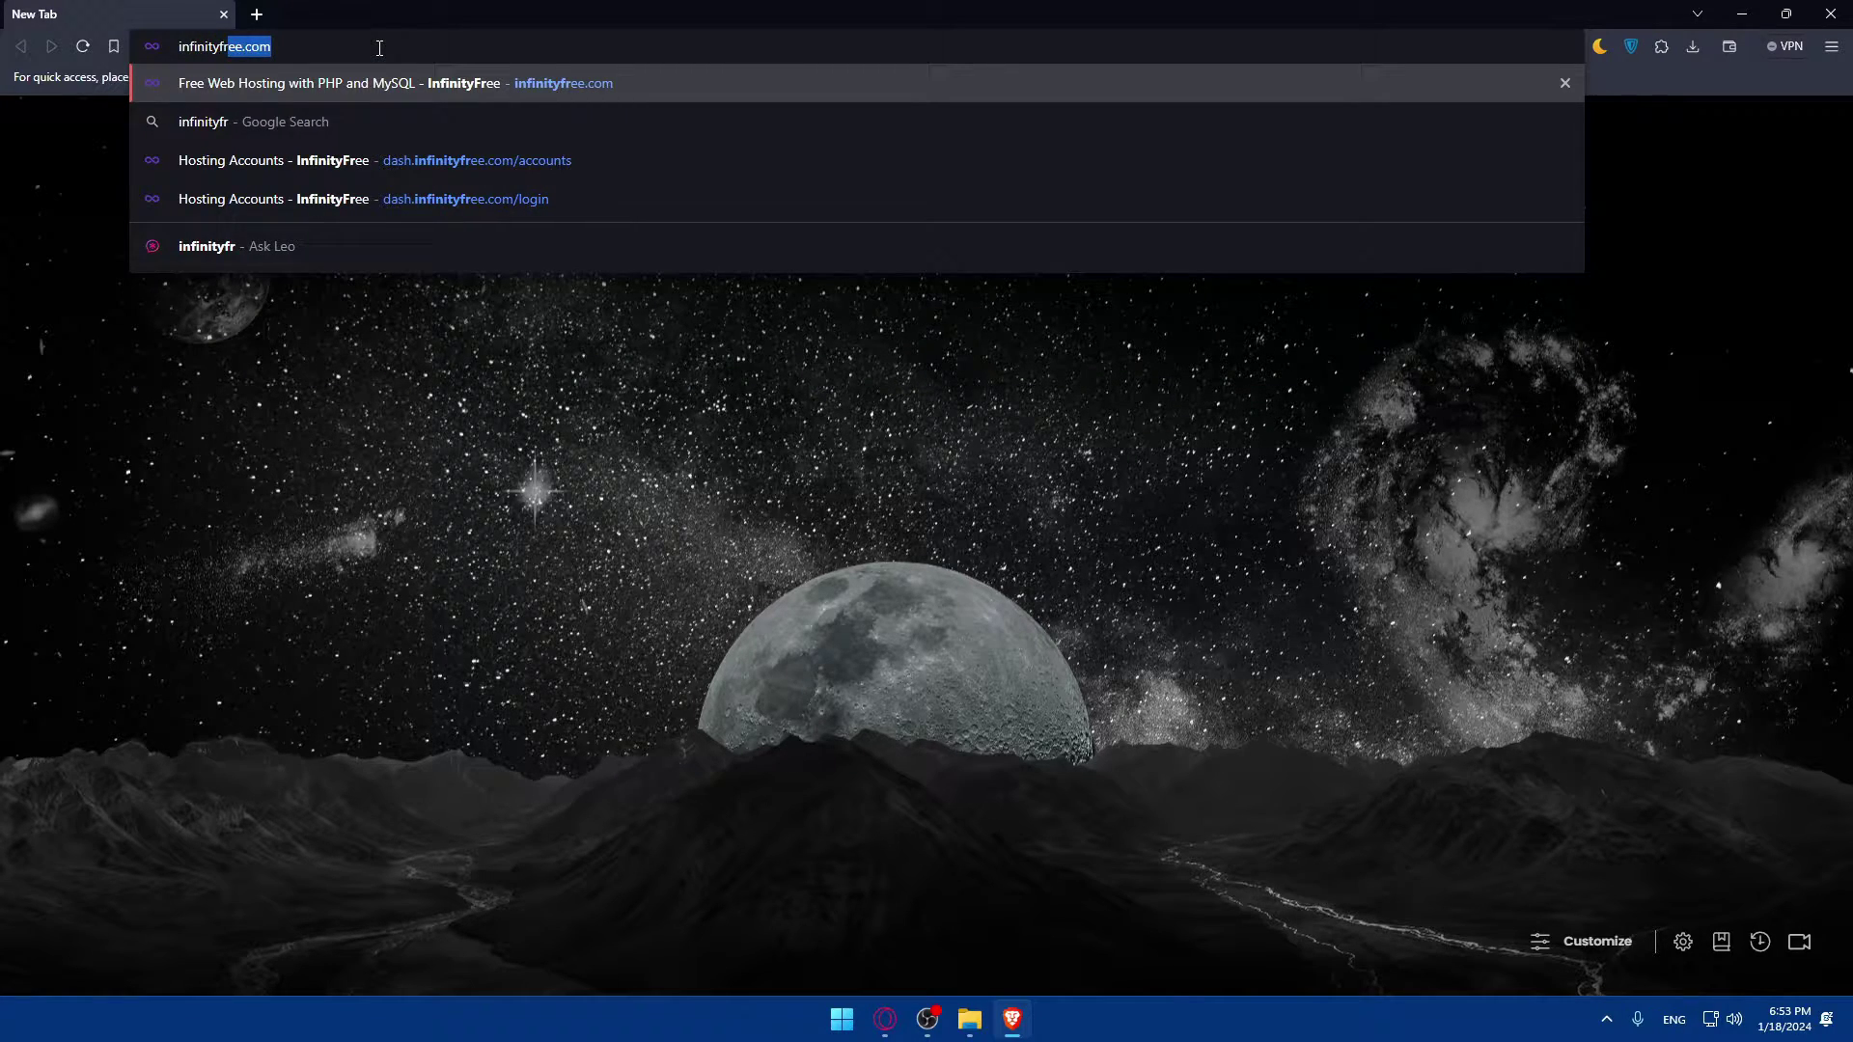
pyautogui.write('.com')
pyautogui.press('Return')
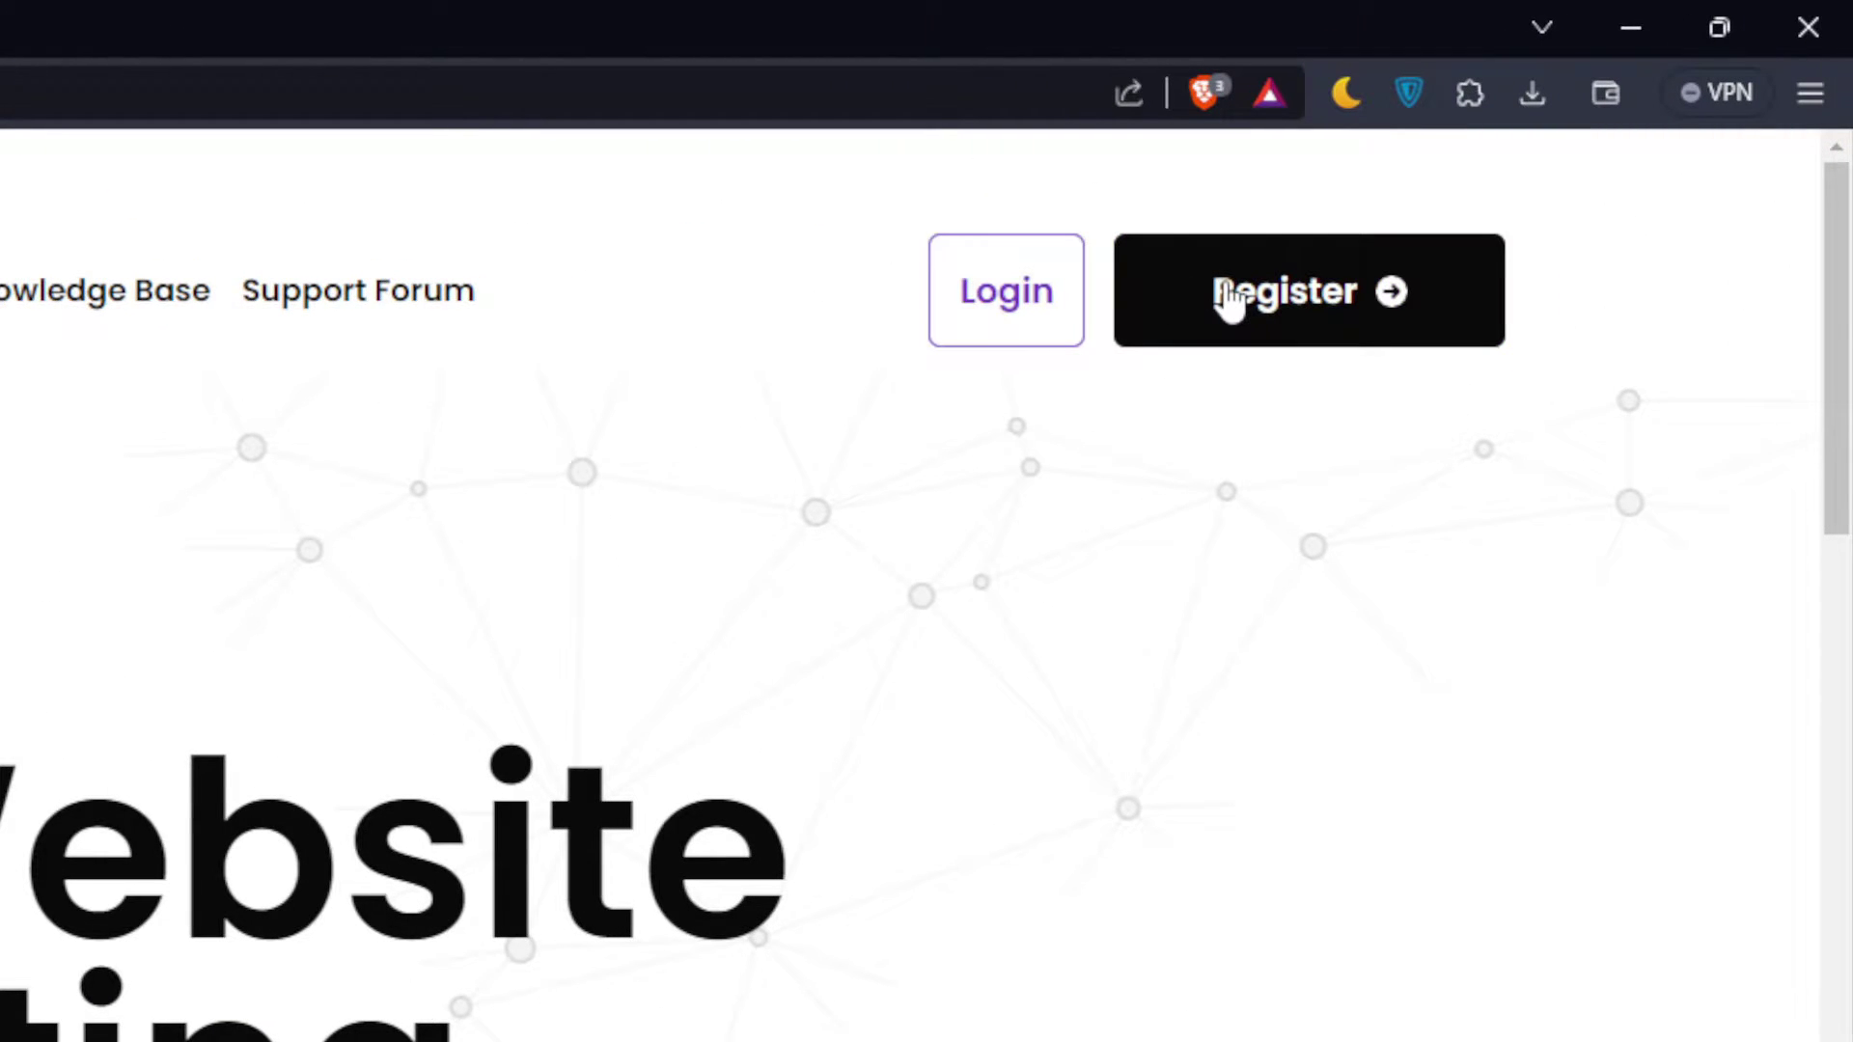
pyautogui.click(993, 300)
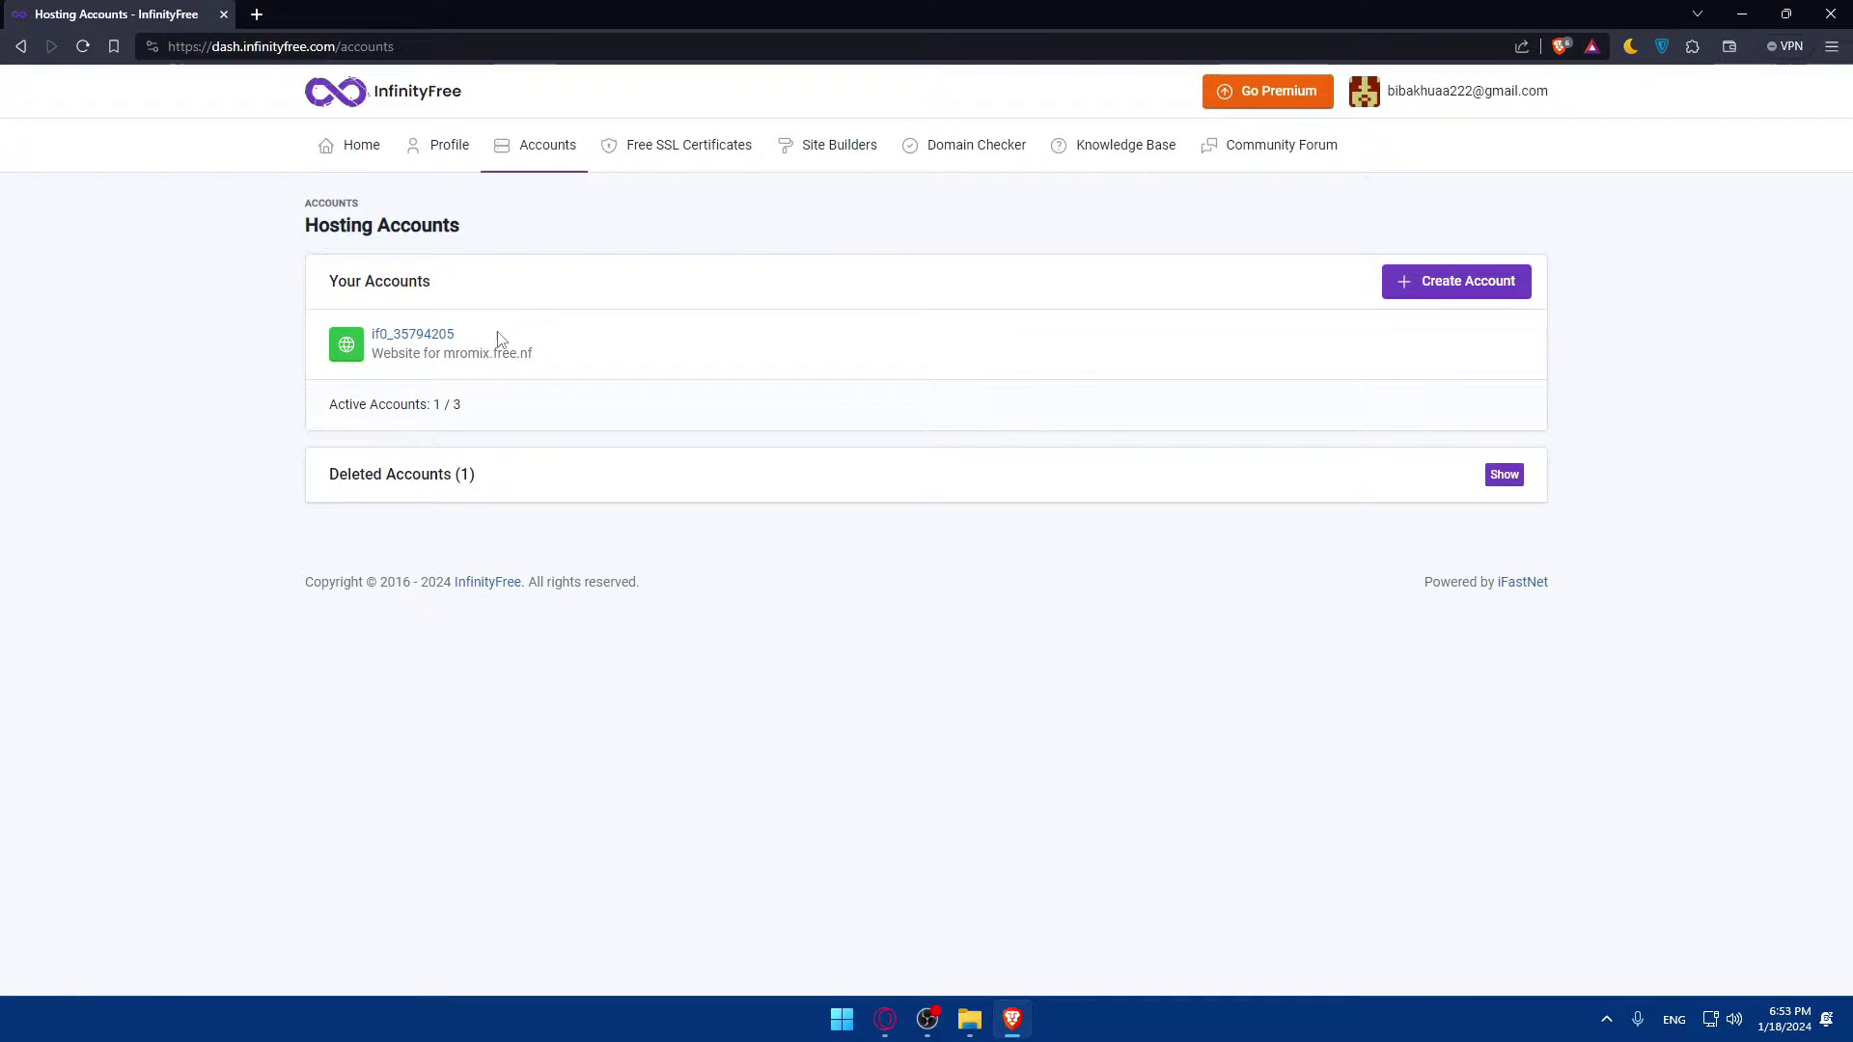
# Step: Open the hosting account's Control Panel and switch to the cpanel.infinityfree.com tab
pyautogui.click(449, 338)
pyautogui.click(476, 403)
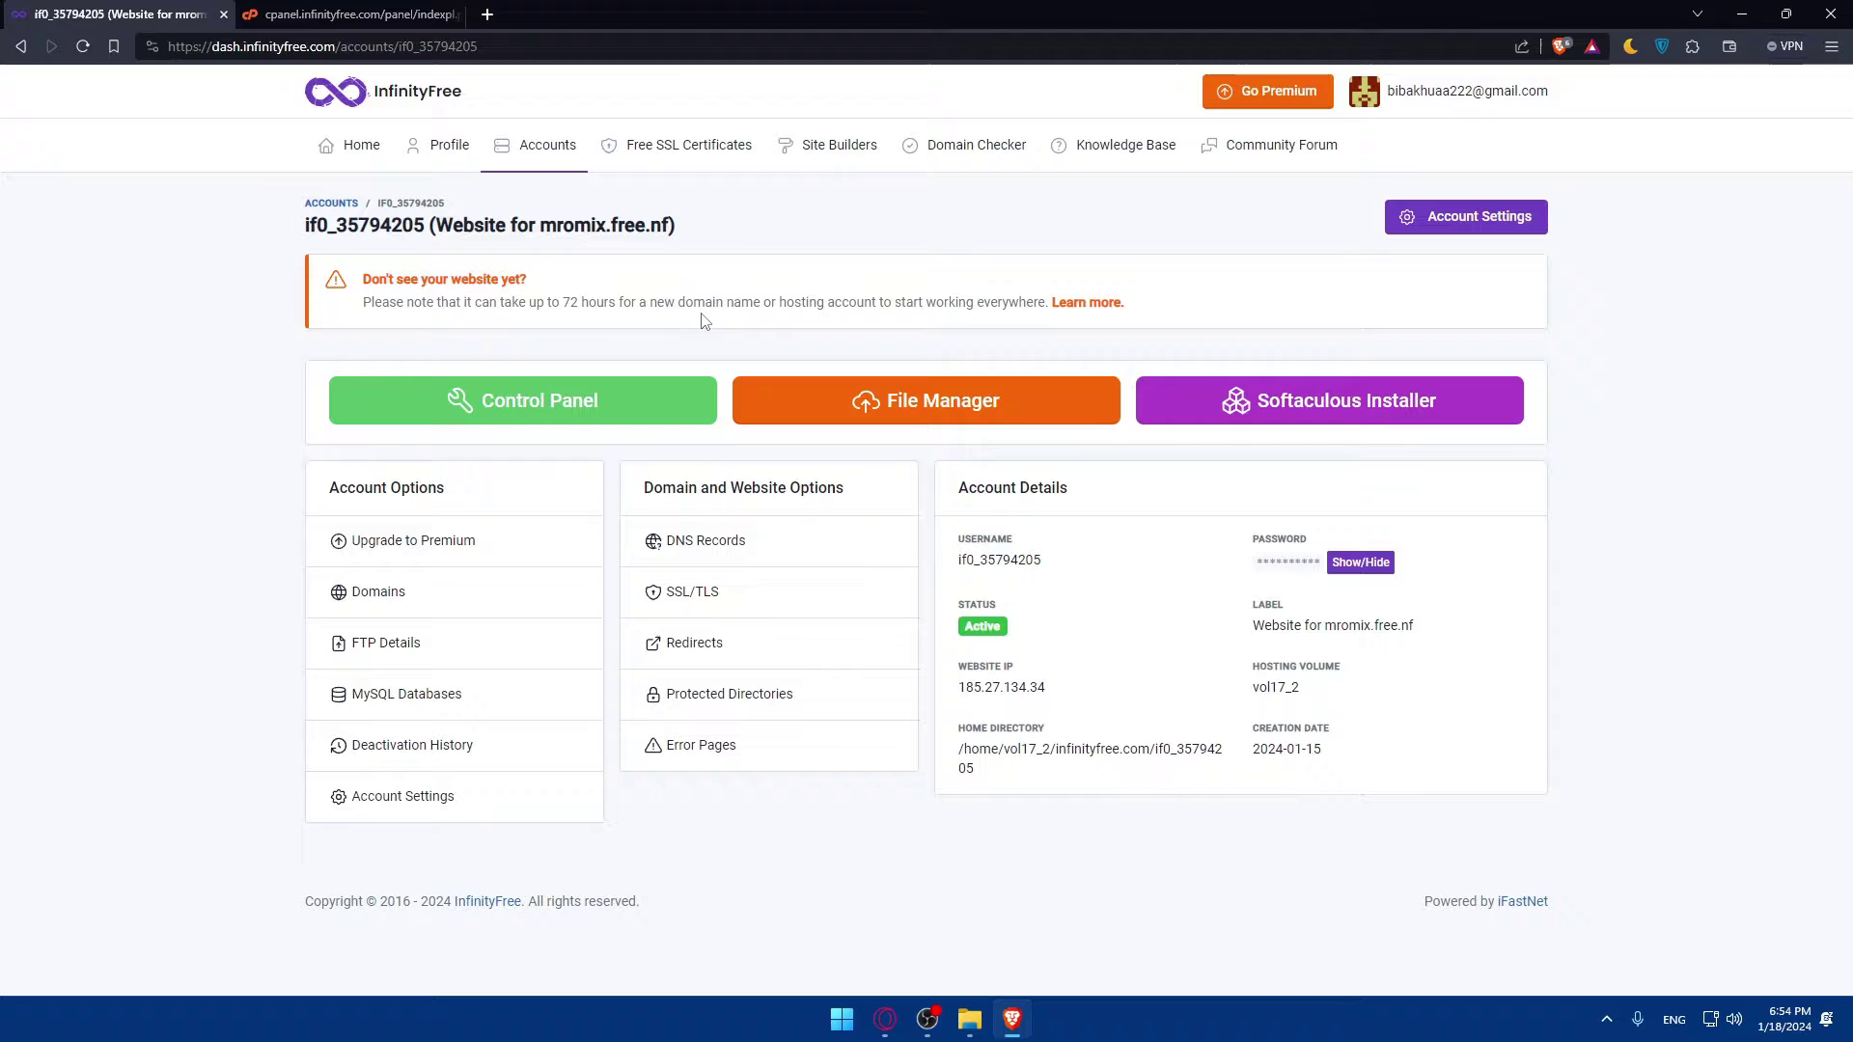
pyautogui.click(352, 13)
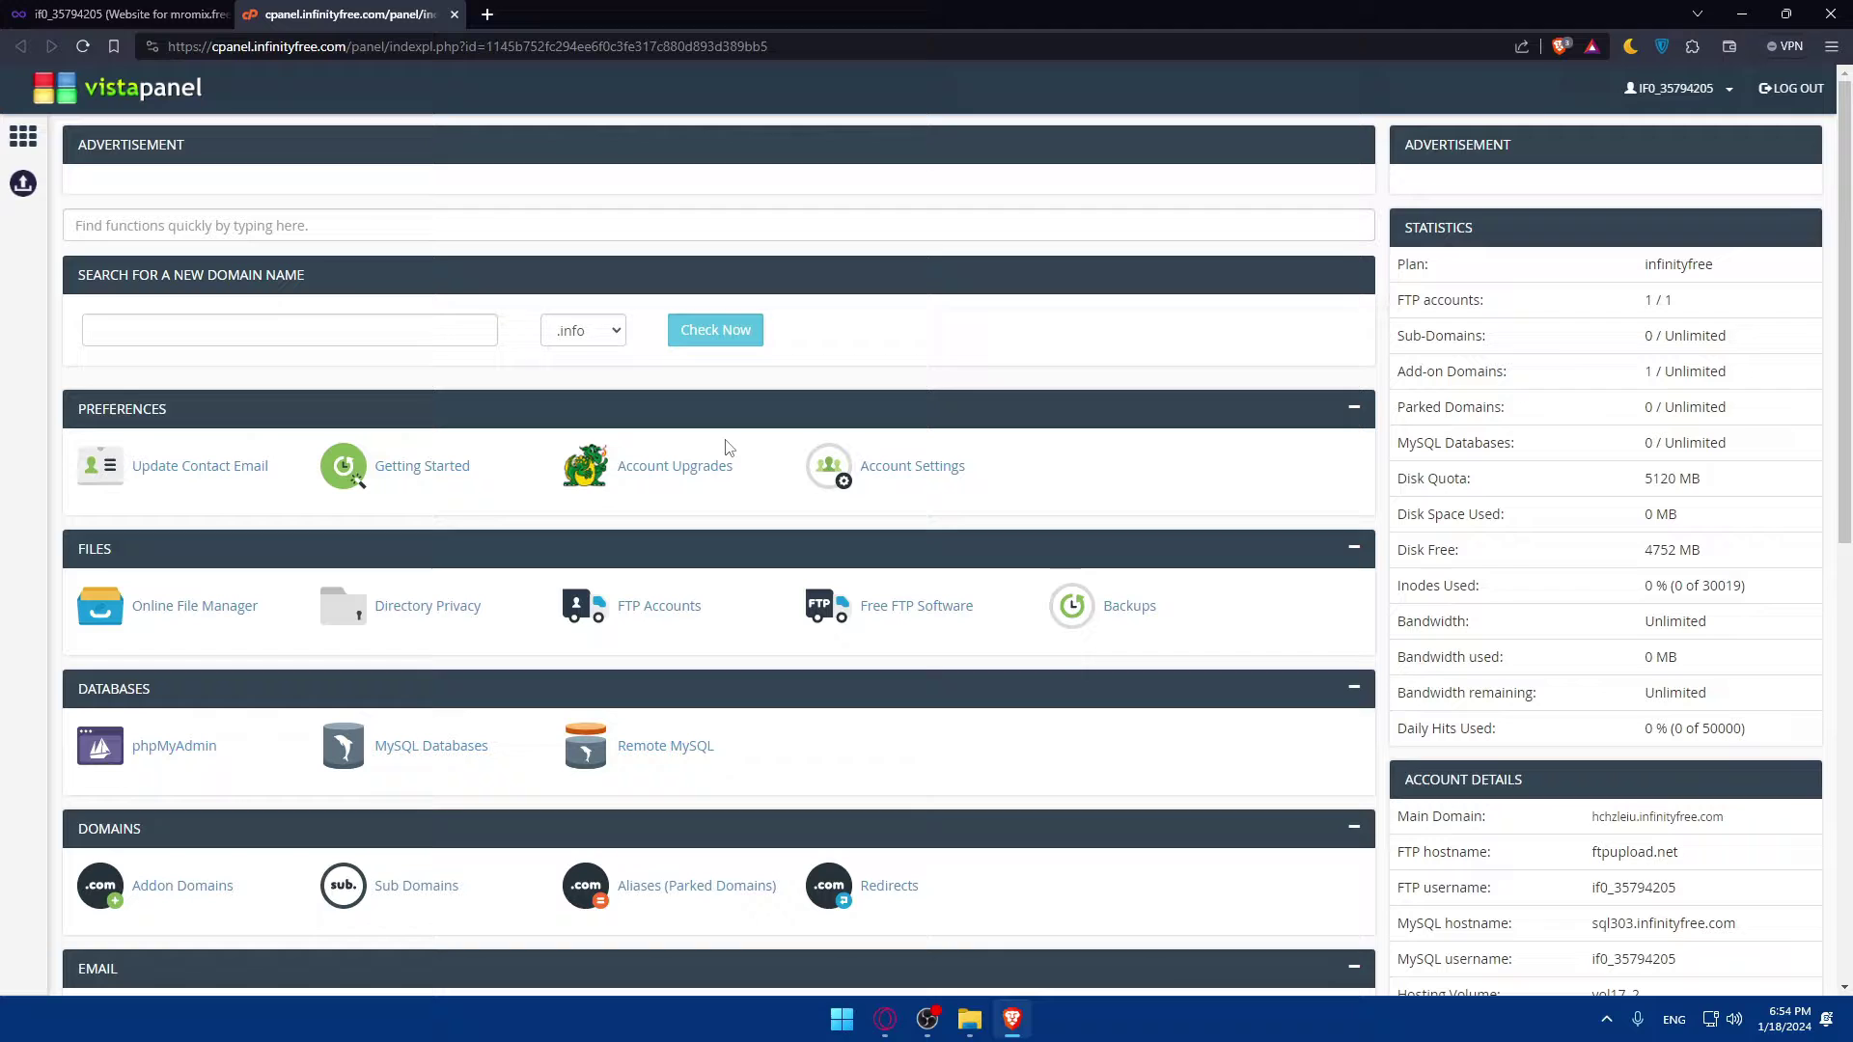
# Step: Open gmail.com in a new browser tab
pyautogui.click(490, 17)
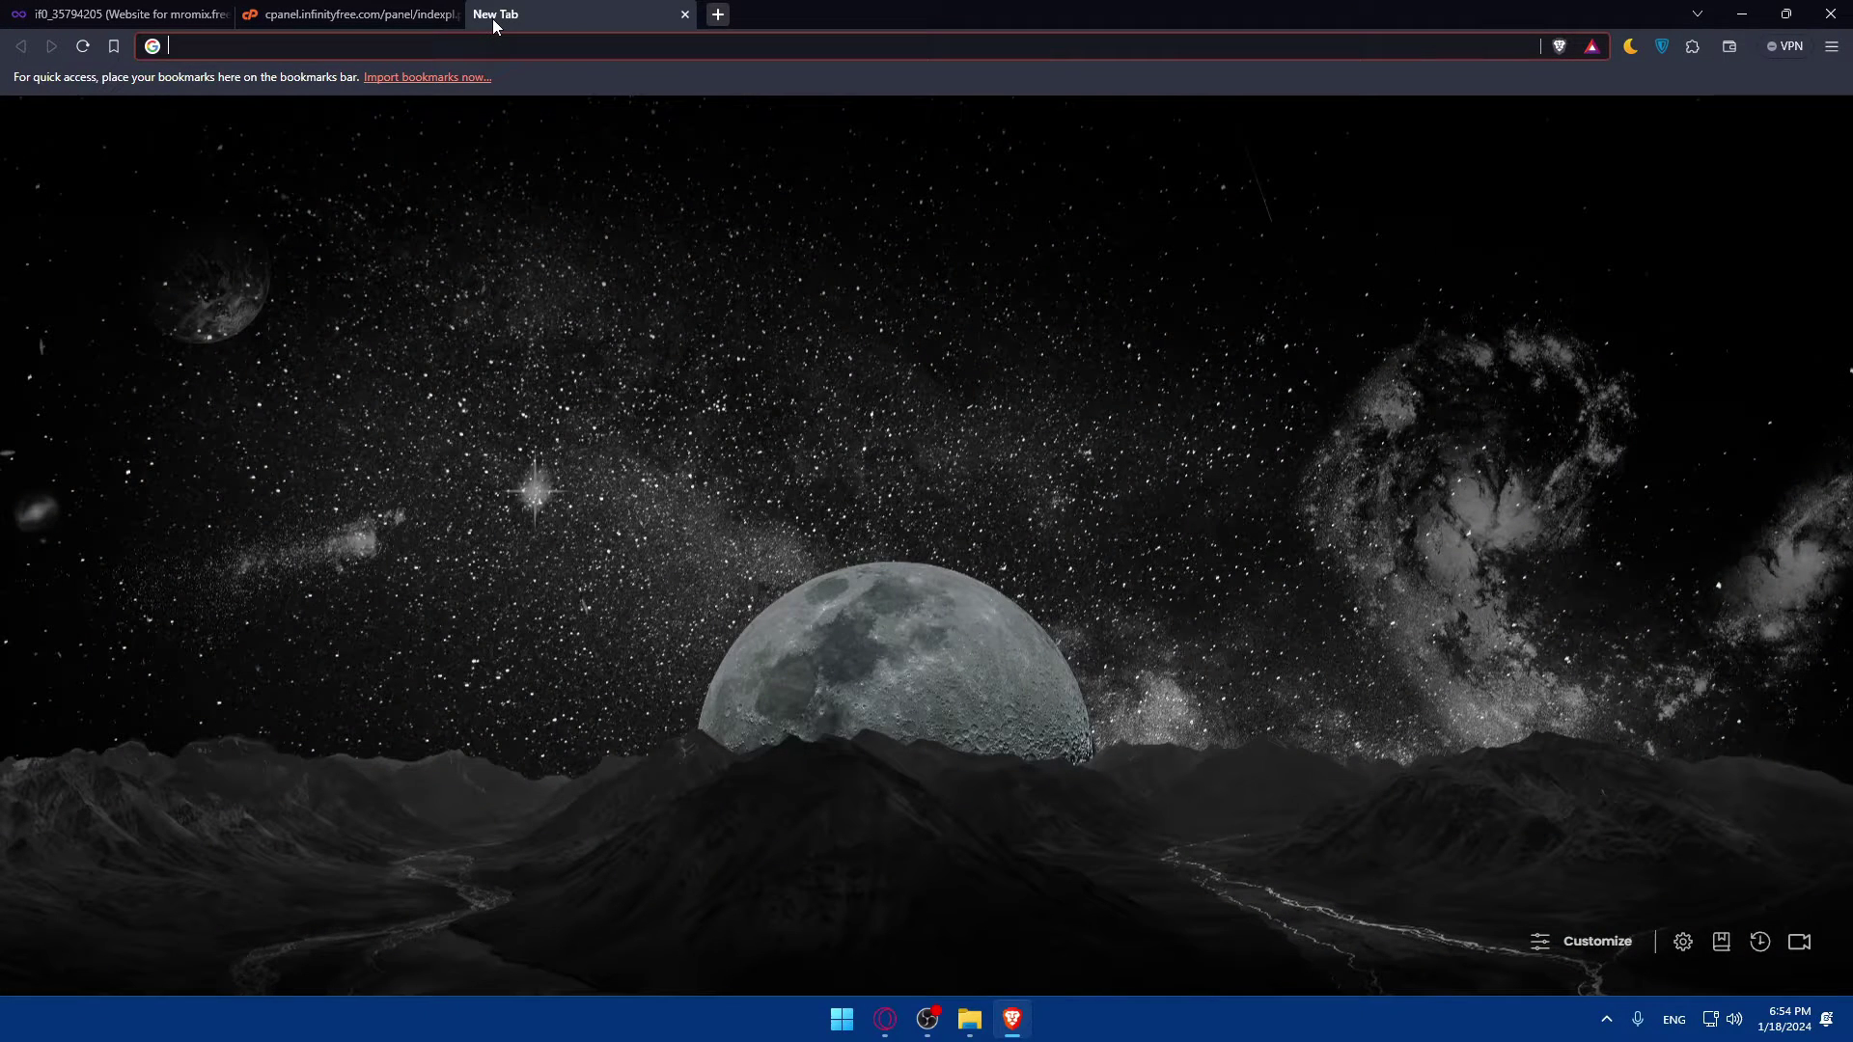
pyautogui.write('gmail.google.com/mail/u/0/#inbox')
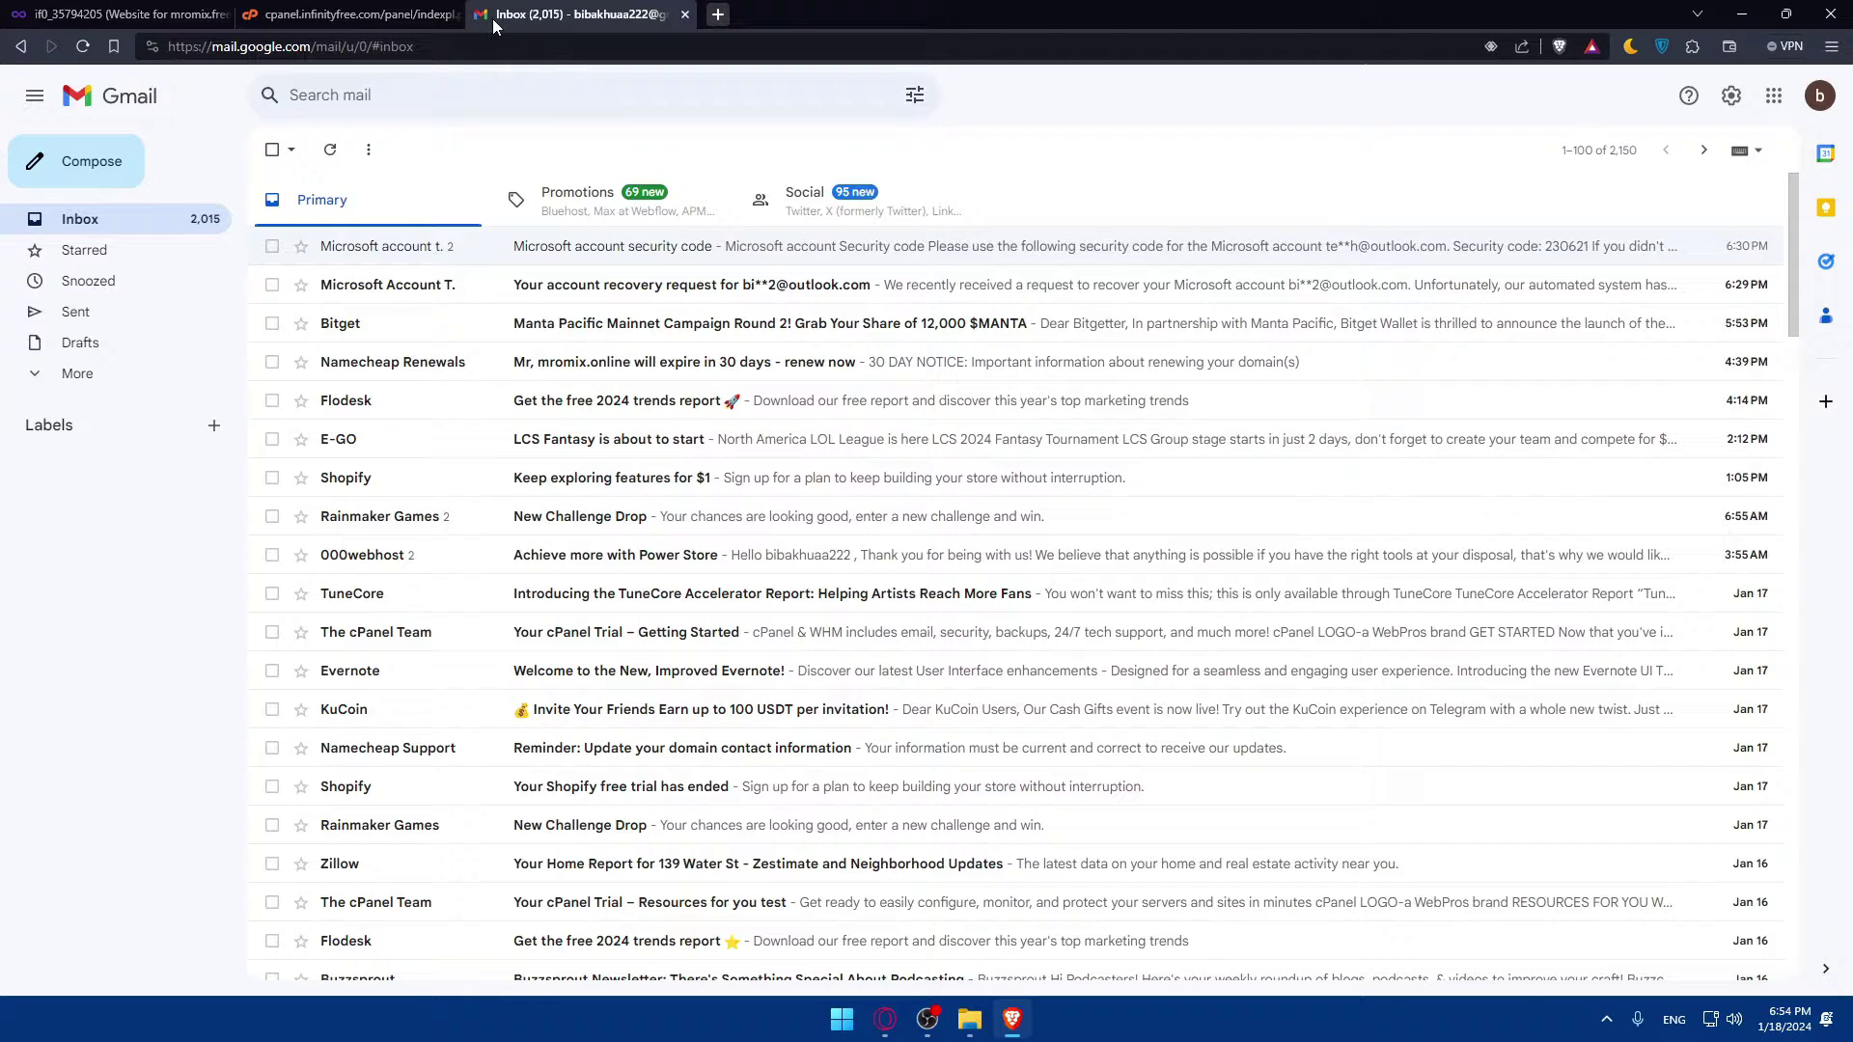
pyautogui.hotkey('alt', 'Tab')
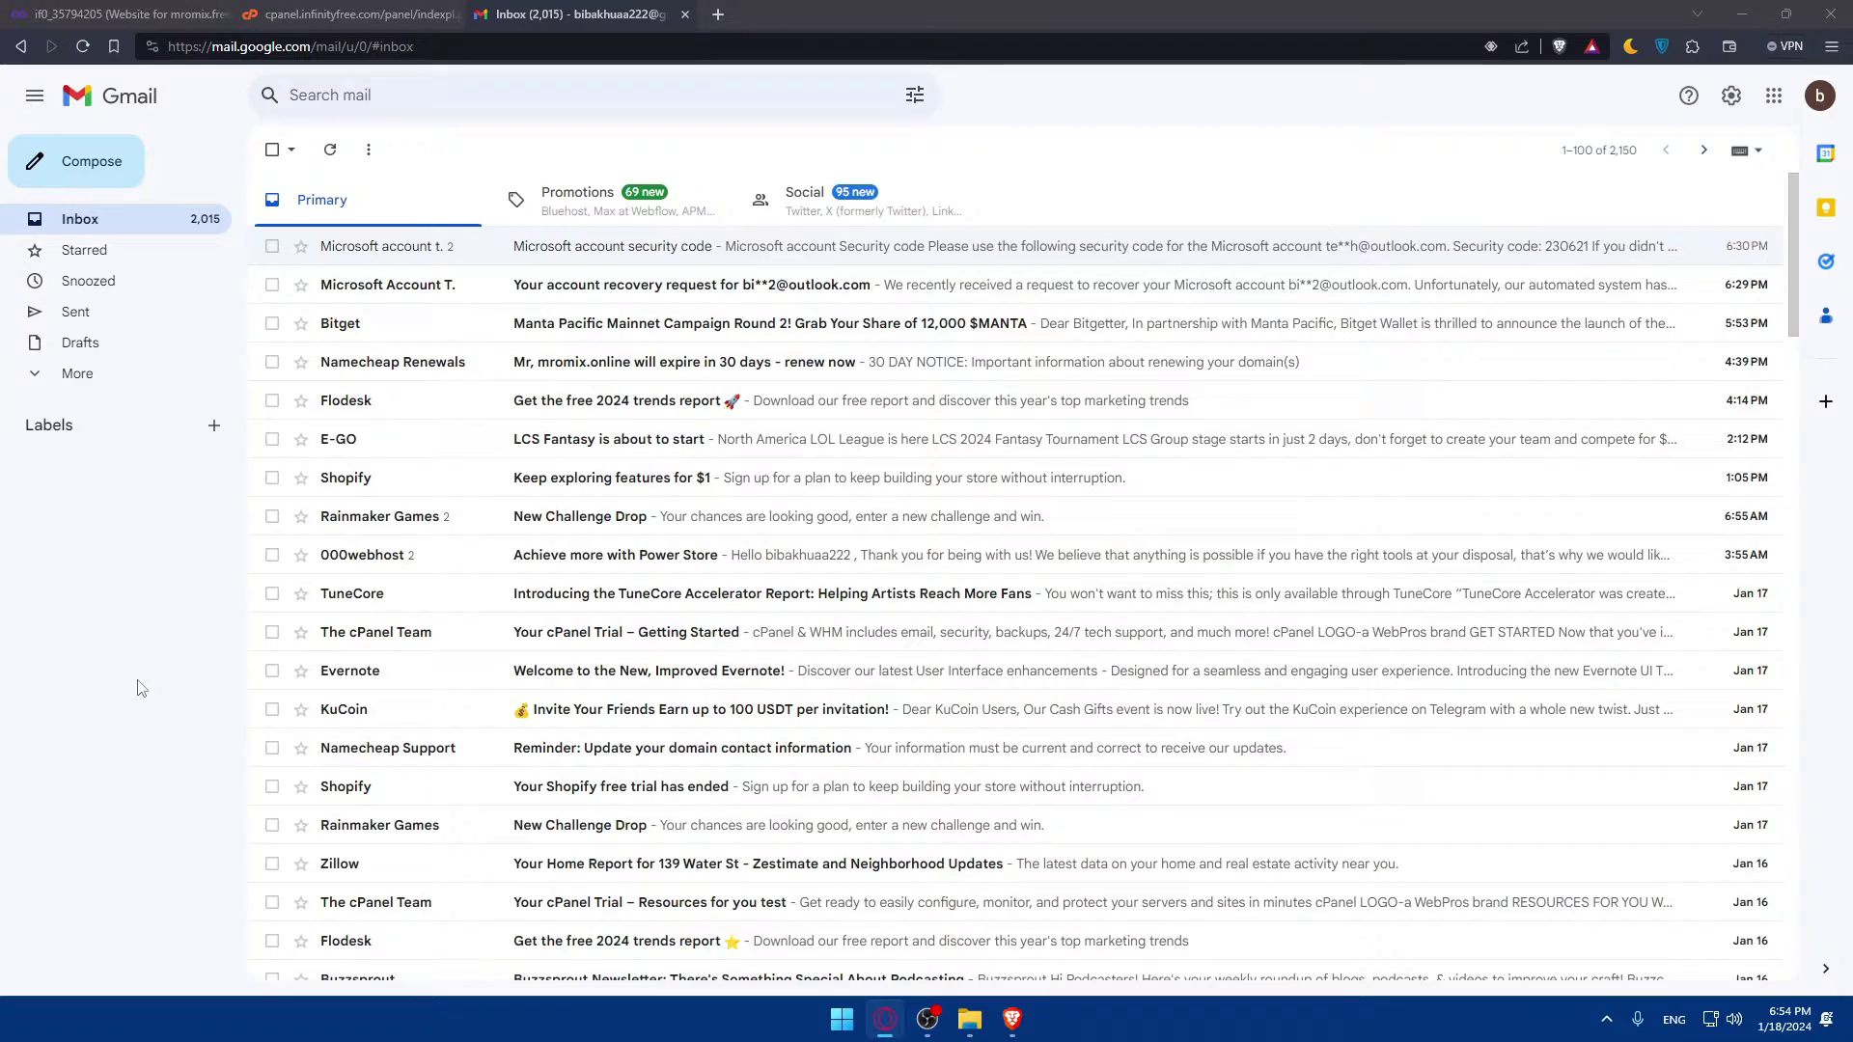
pyautogui.hotkey('alt', 'Tab')
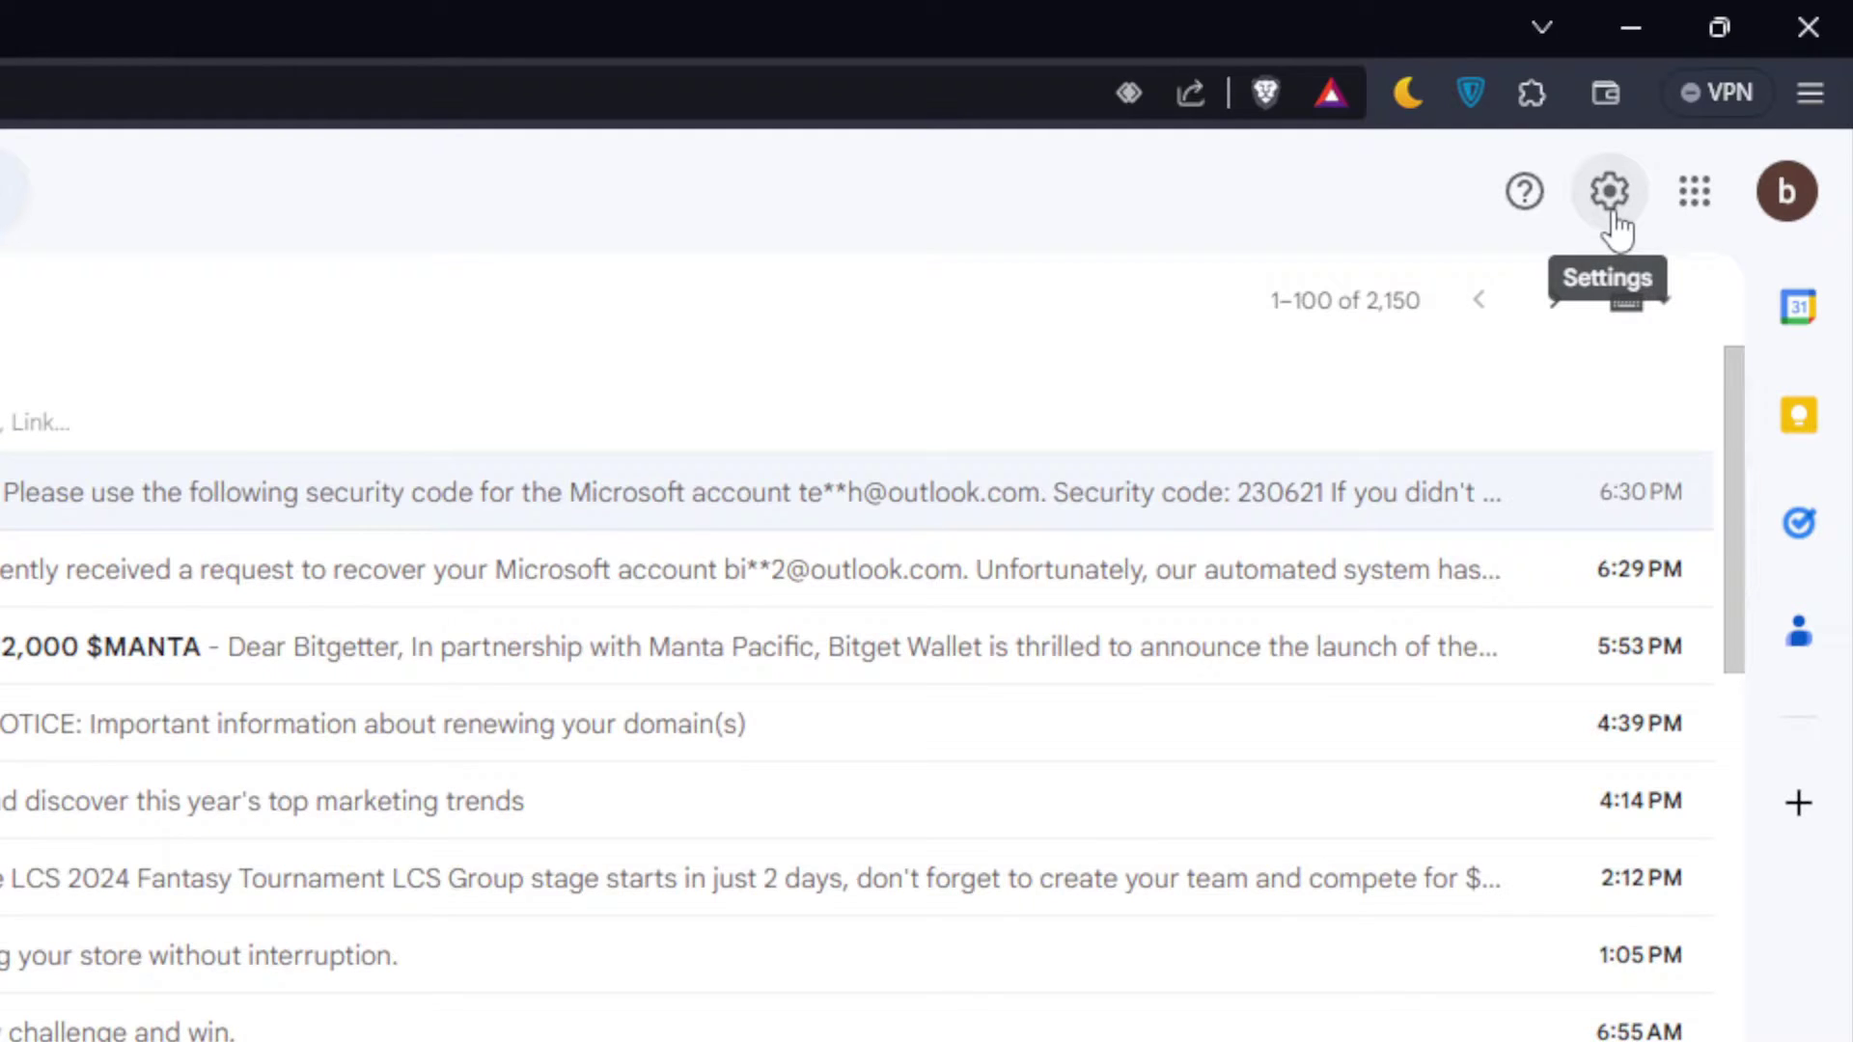
# Step: Go from the Settings gear to See all settings, then the Accounts and Import tab
pyautogui.click(1615, 218)
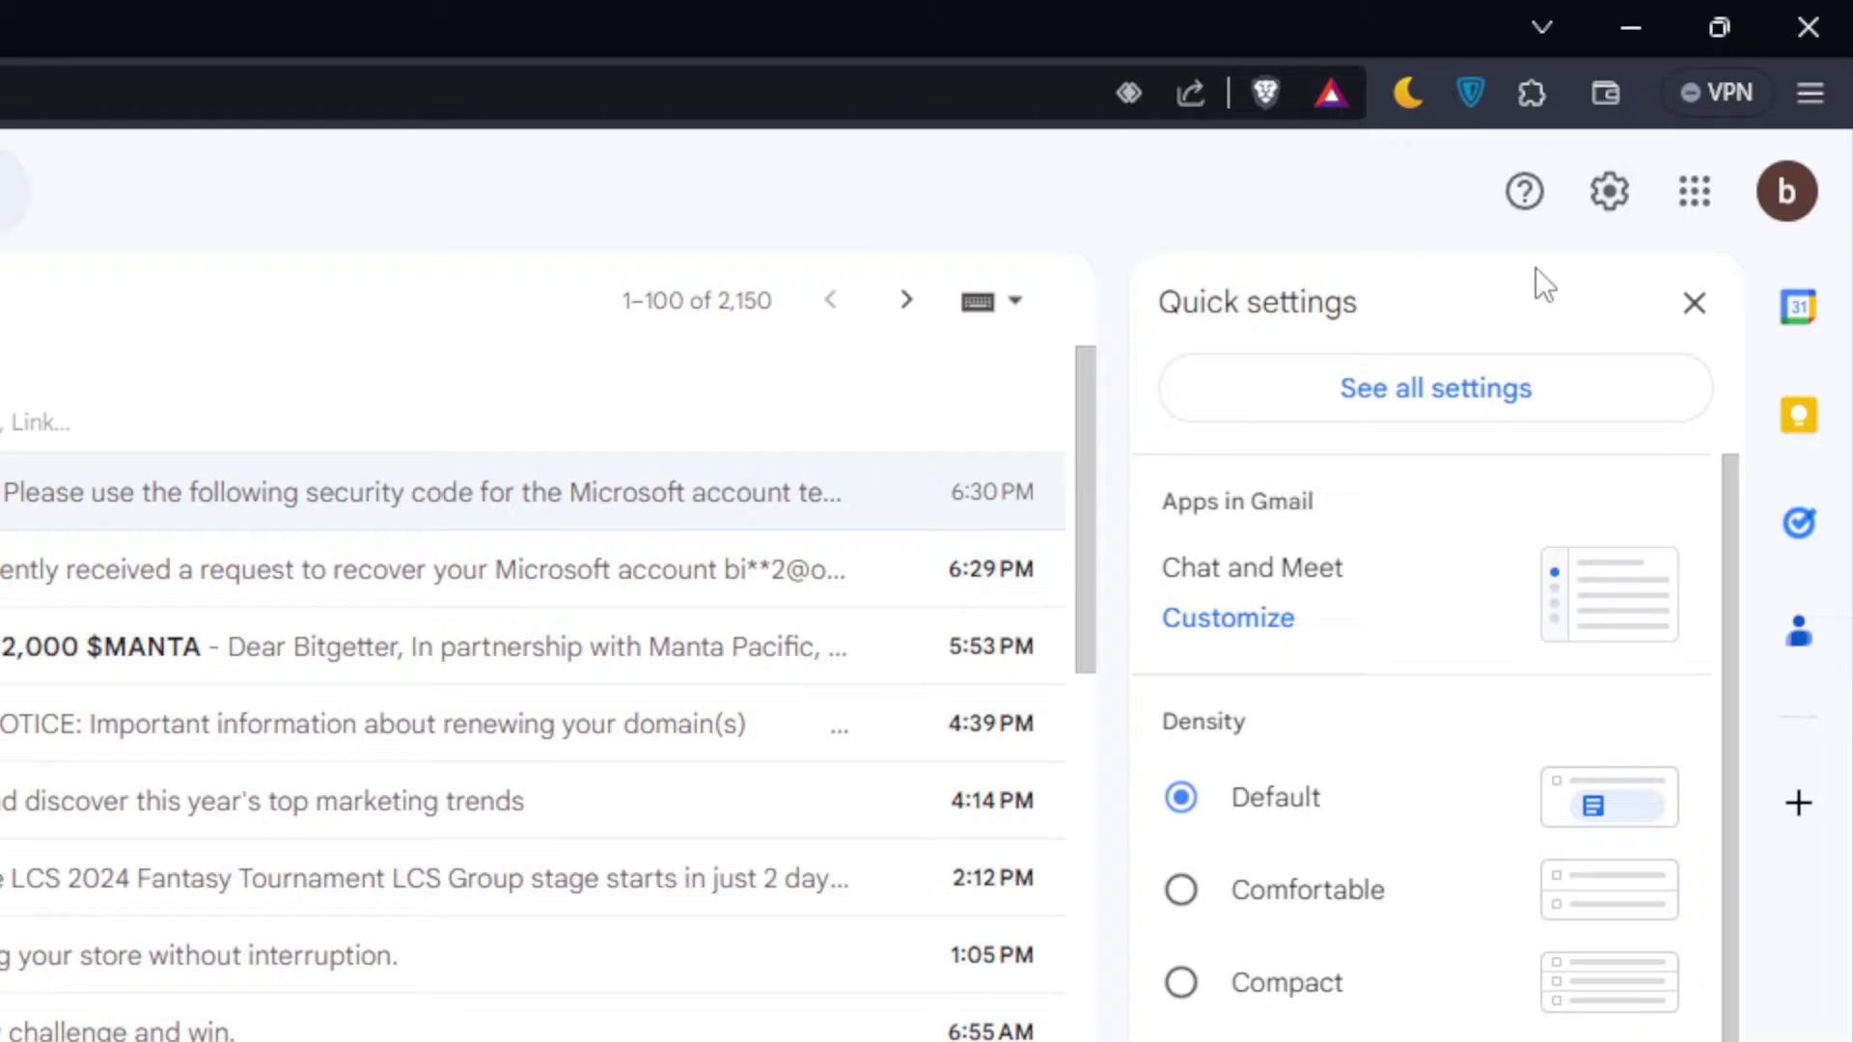
pyautogui.click(1530, 396)
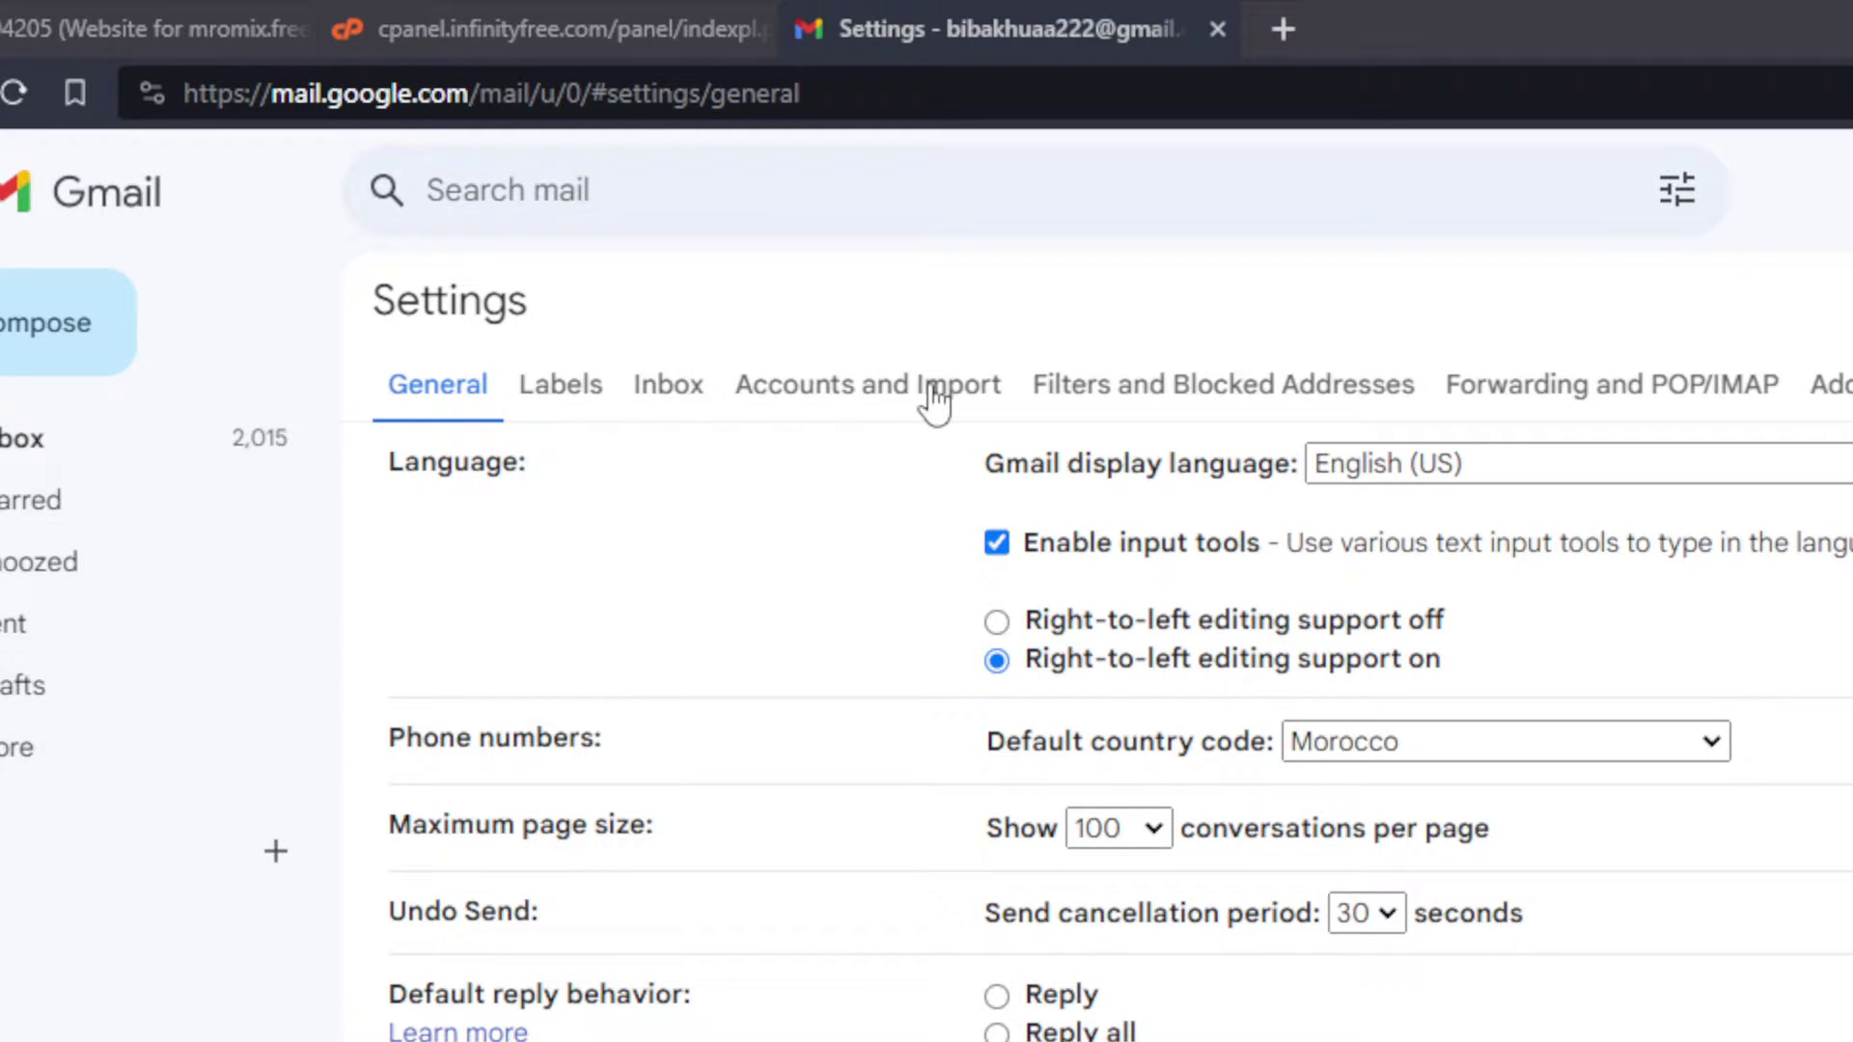
pyautogui.click(933, 391)
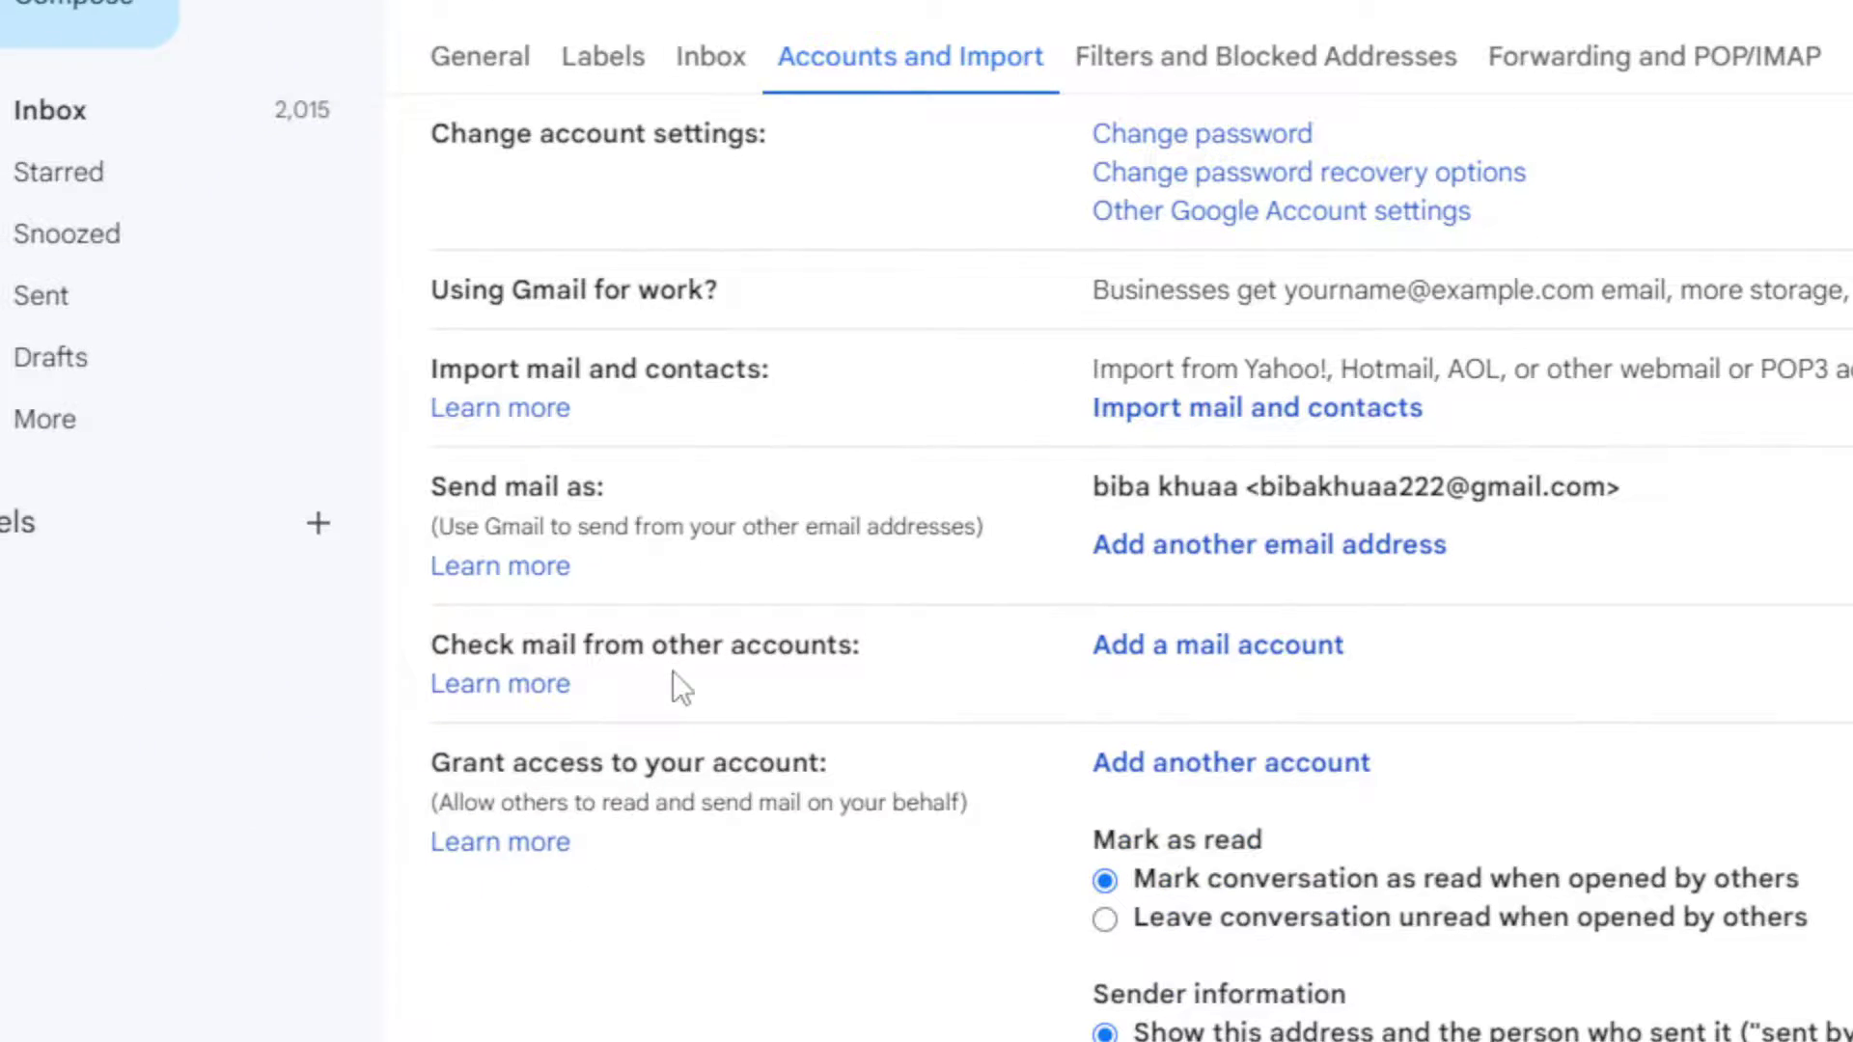
# Step: Start 'Add a mail account' and drag its popup to the centre of the screen
pyautogui.click(983, 532)
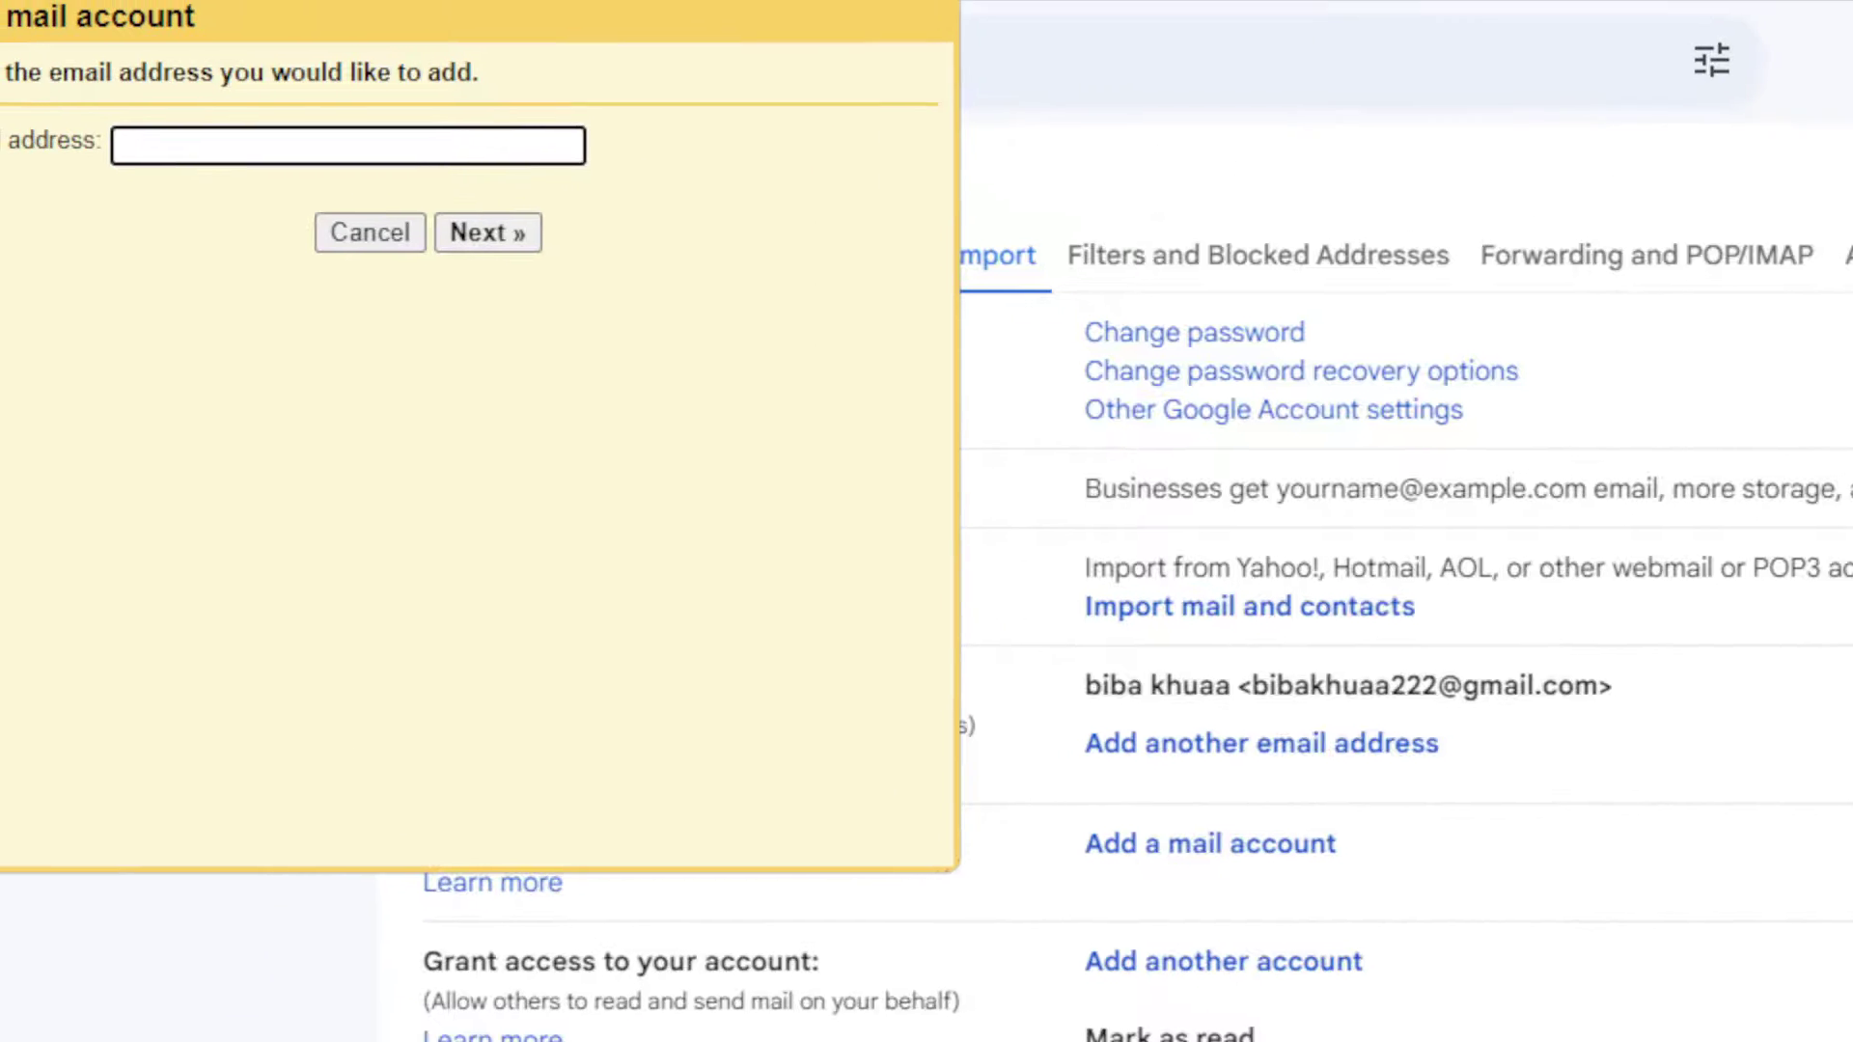
pyautogui.moveTo(591, 49); pyautogui.dragTo(1312, 531)
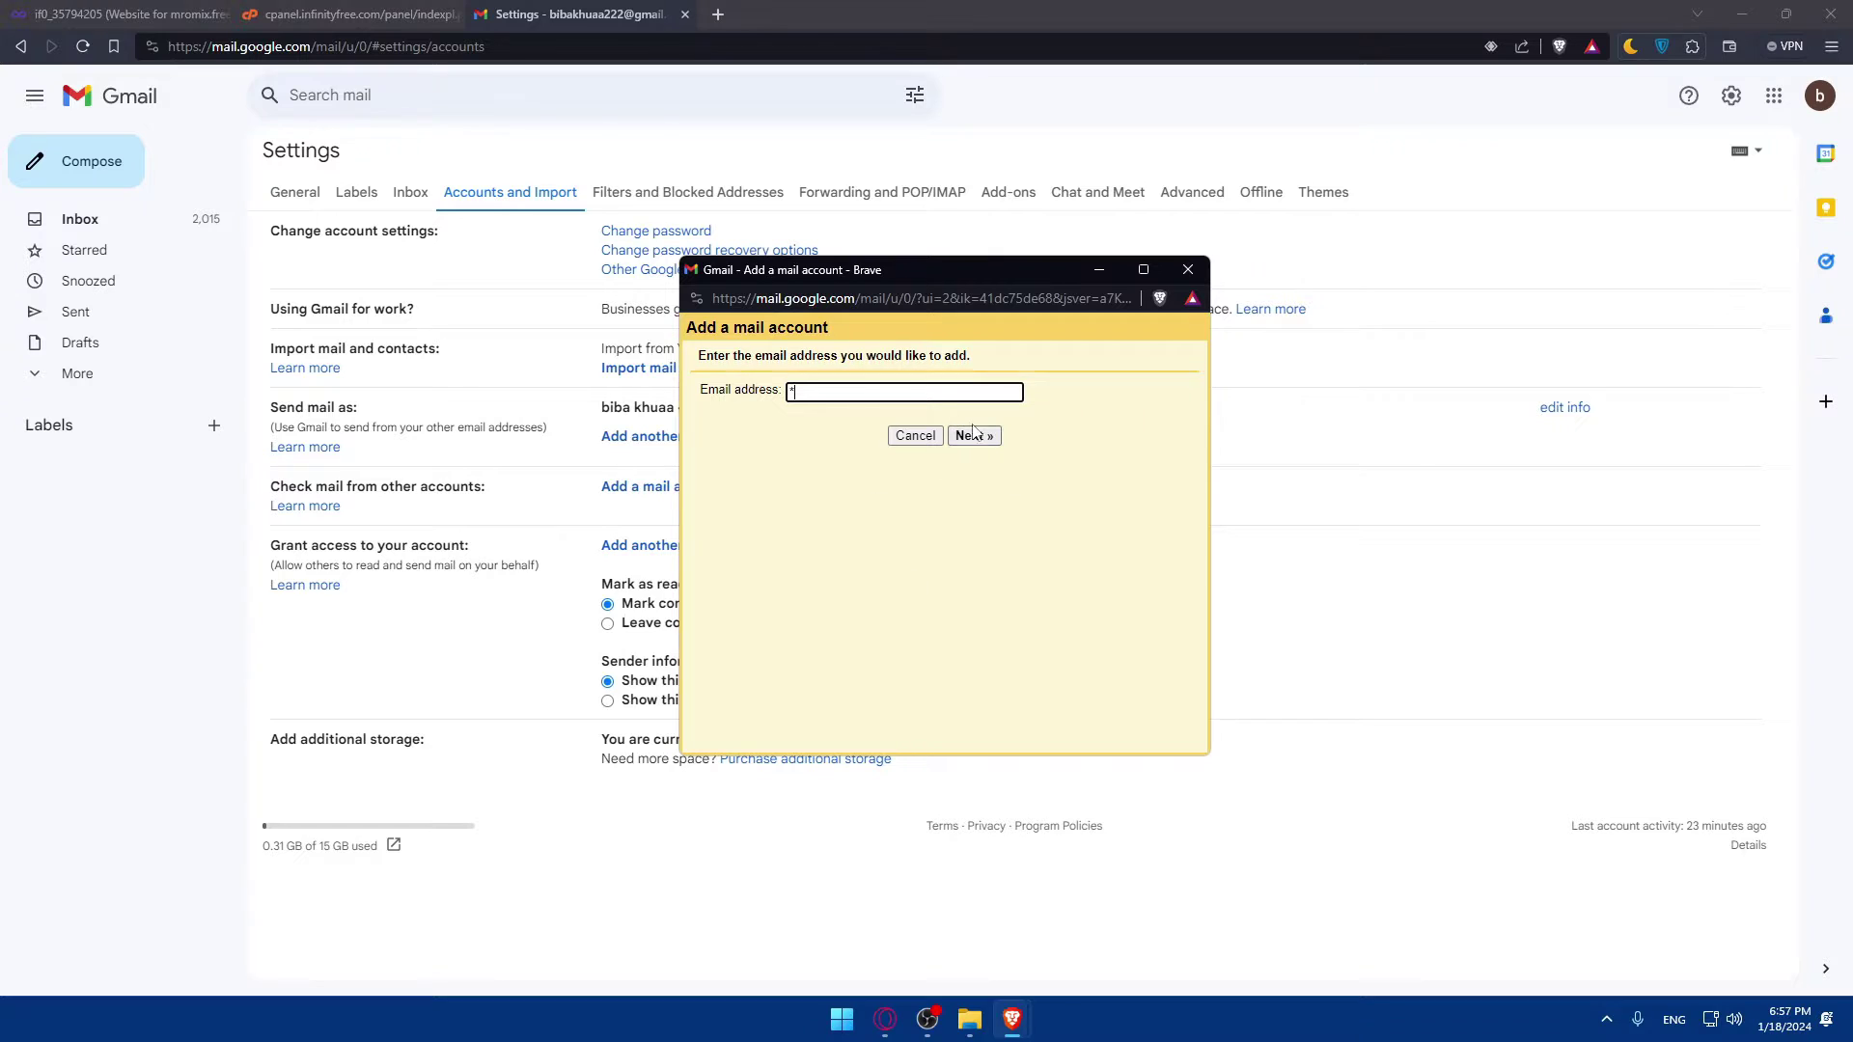
pyautogui.click(838, 543)
# Step: Scroll through the vistapanel dashboard sections and open FTP Accounts
pyautogui.click(357, 14)
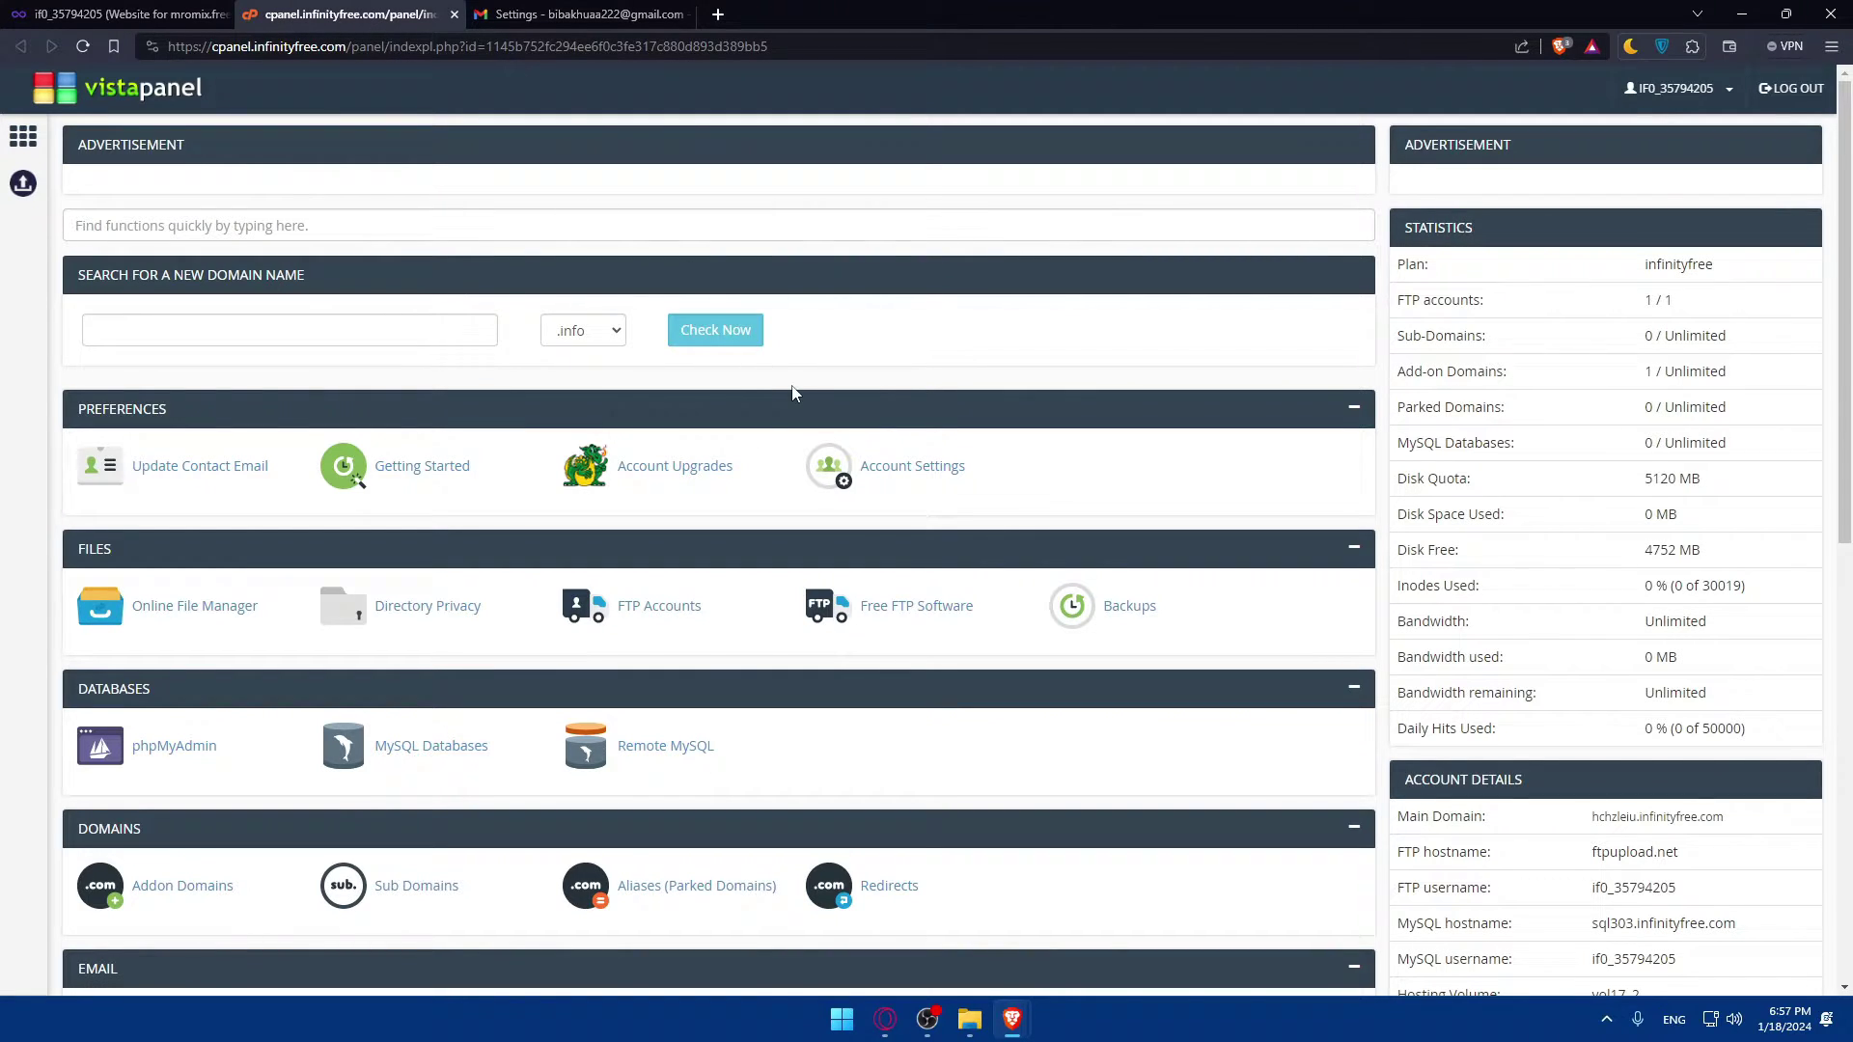
pyautogui.scroll(-5, 439, 404)
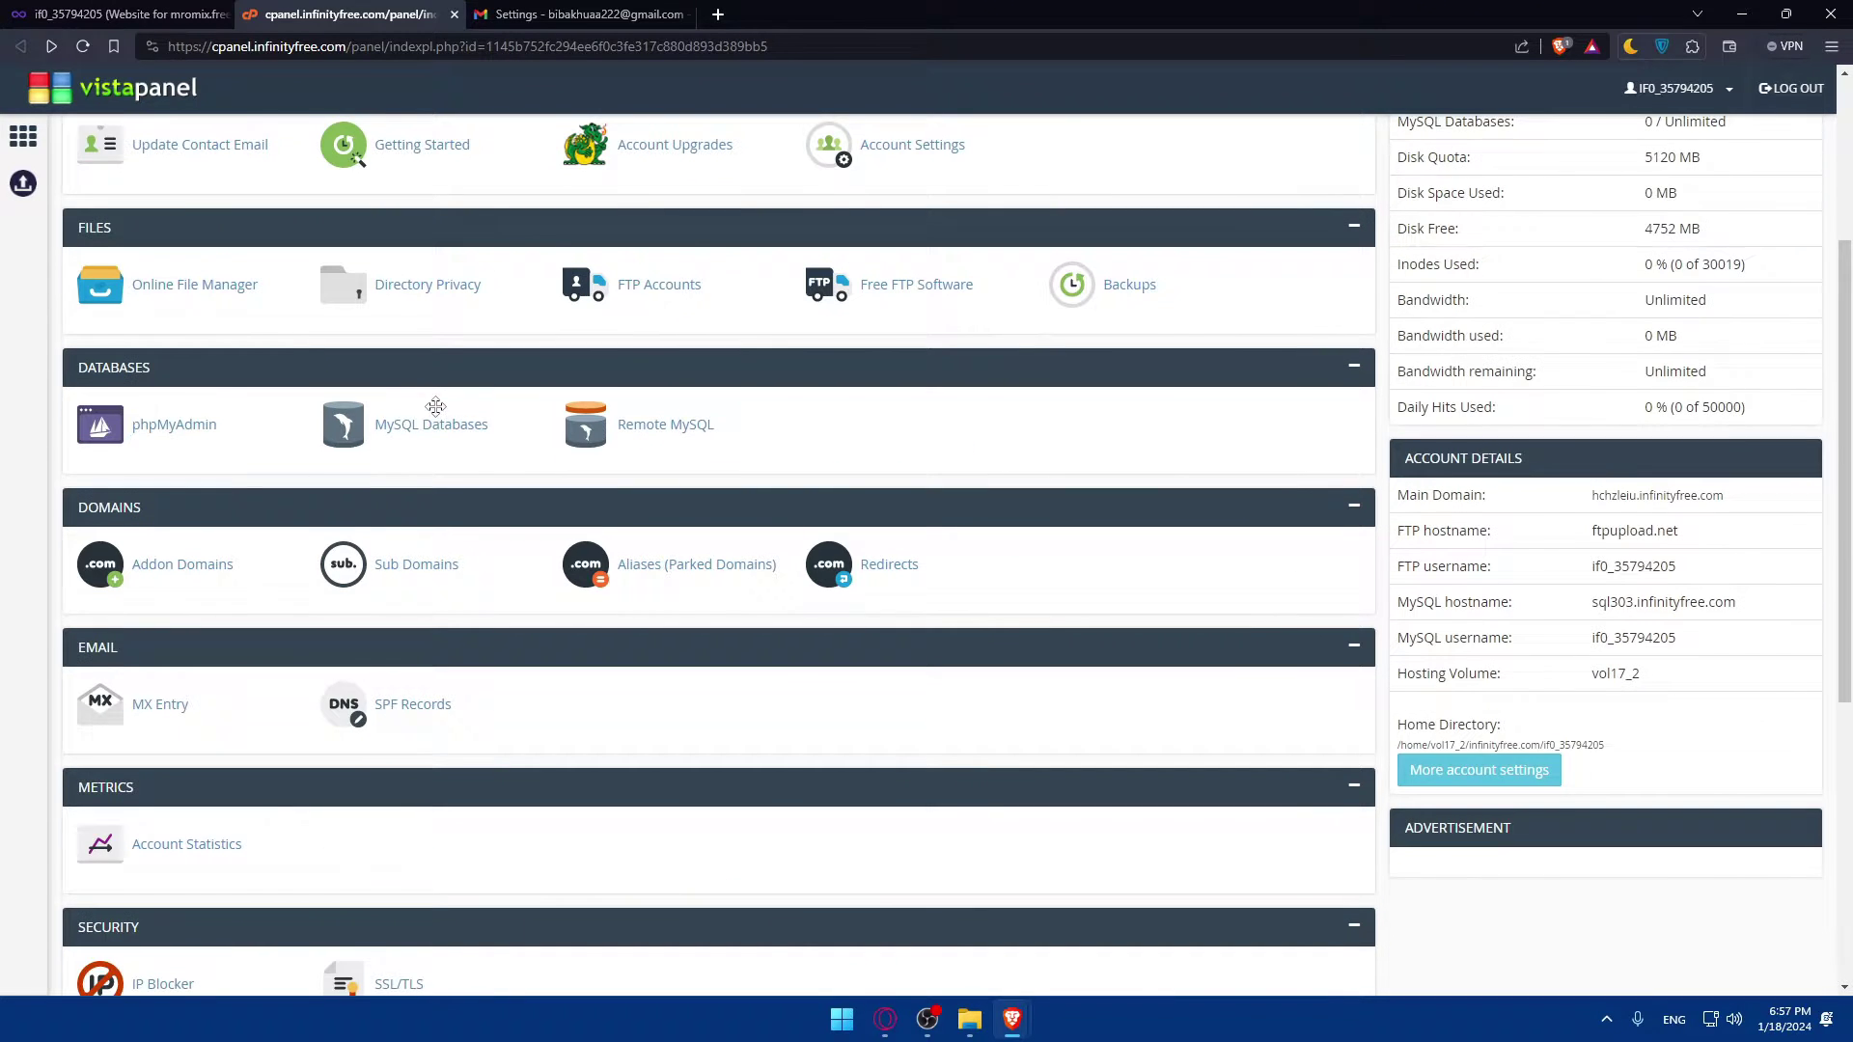
pyautogui.scroll(-2, 449, 397)
pyautogui.scroll(-2, 362, 342)
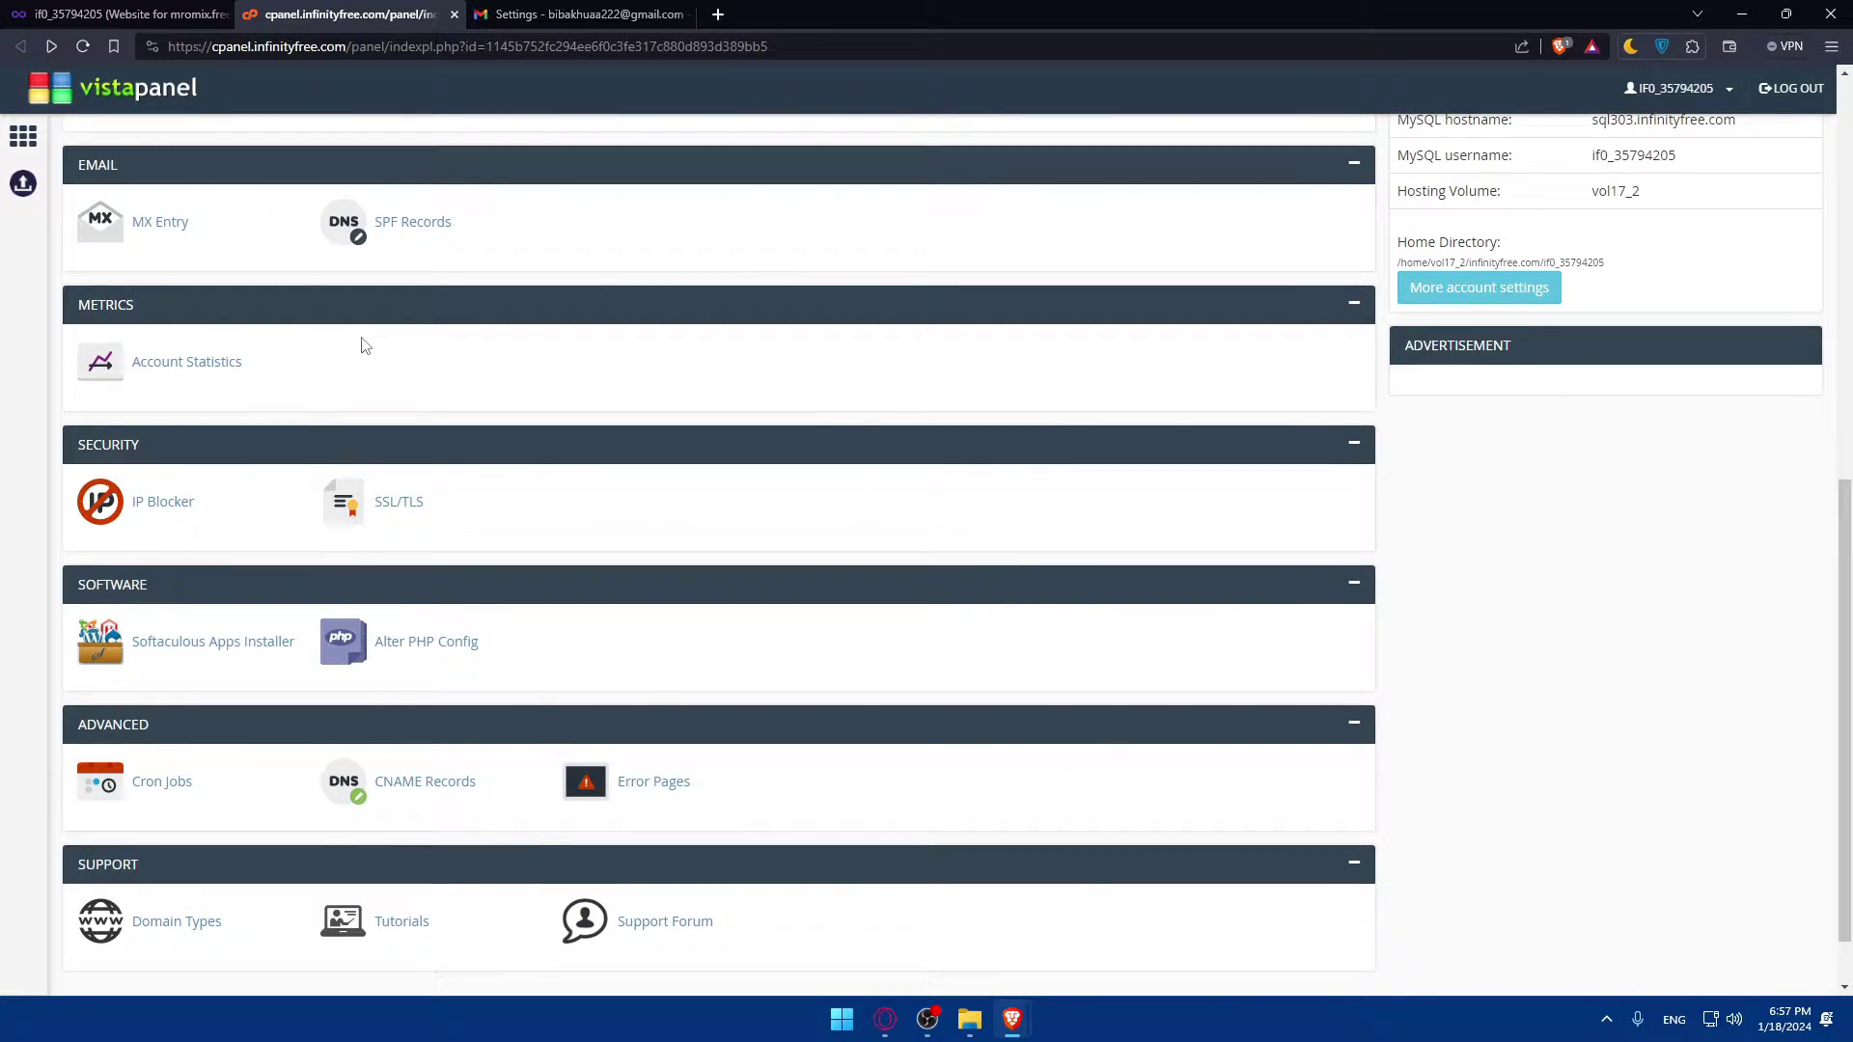
pyautogui.scroll(4, 368, 362)
pyautogui.scroll(2, 376, 373)
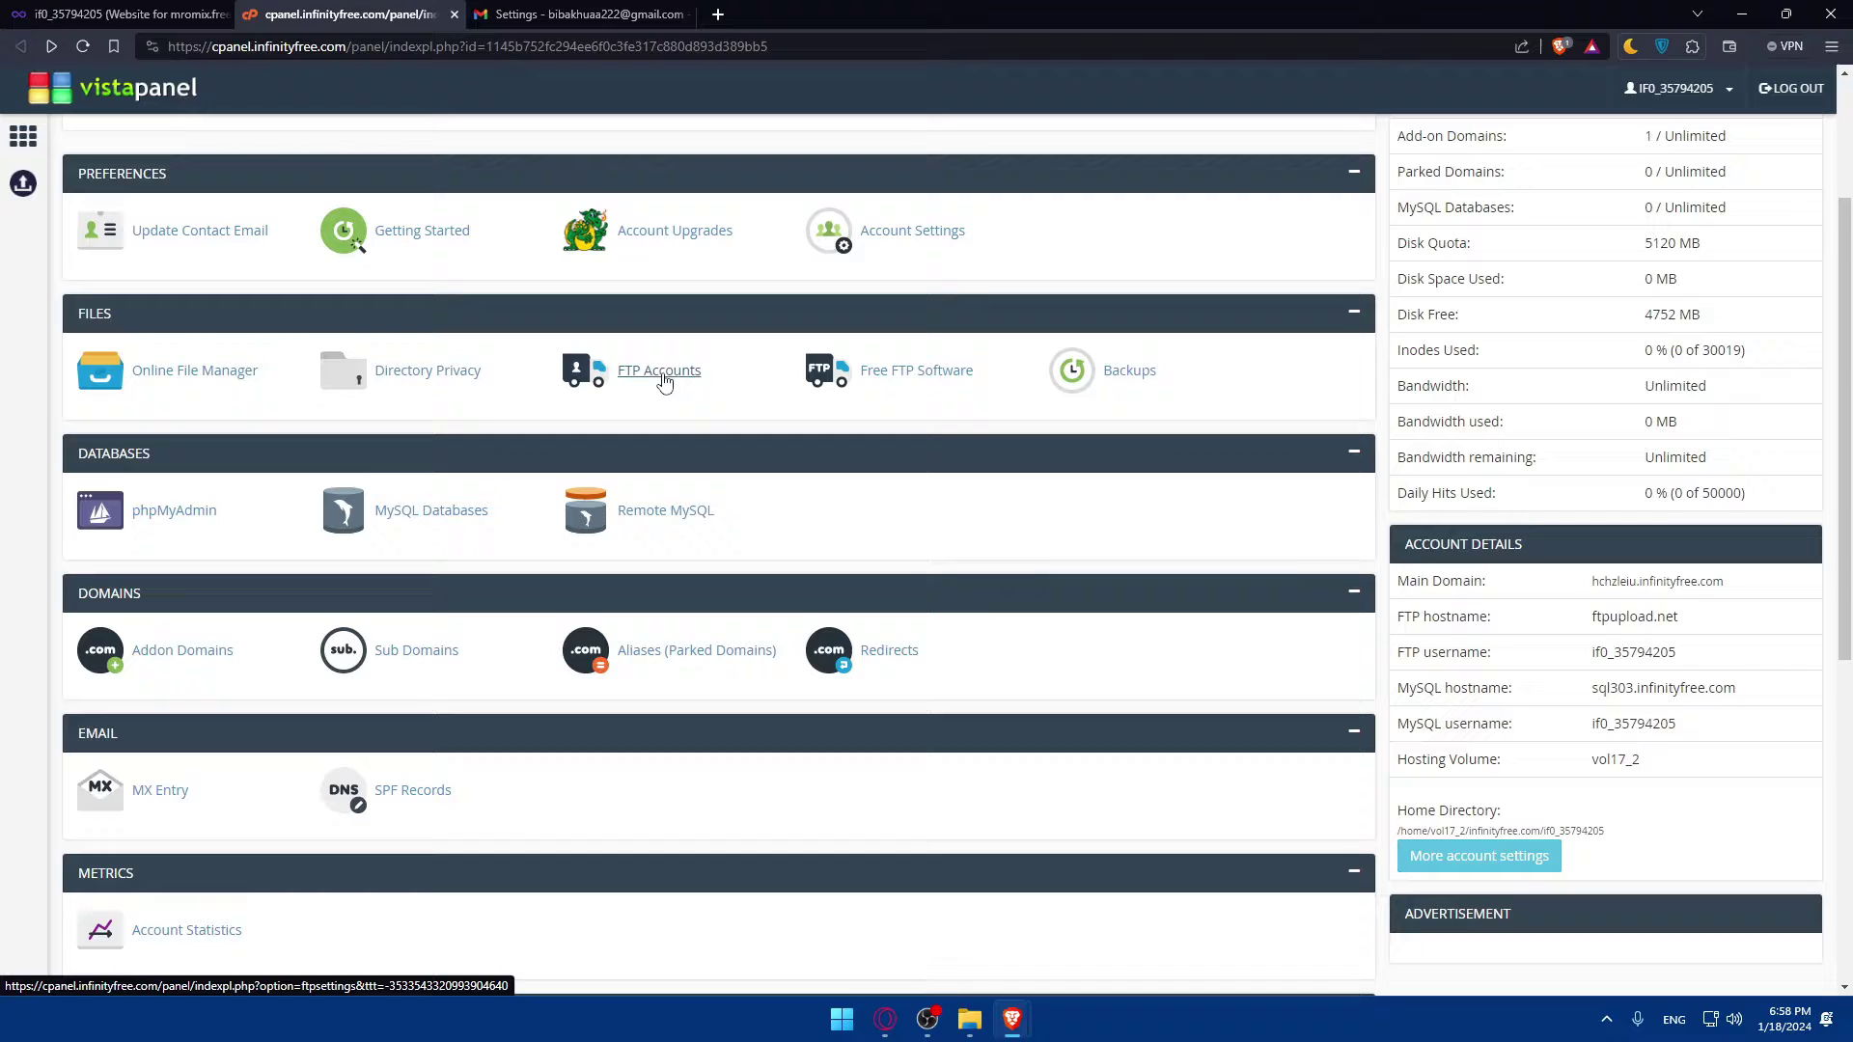
pyautogui.click(666, 371)
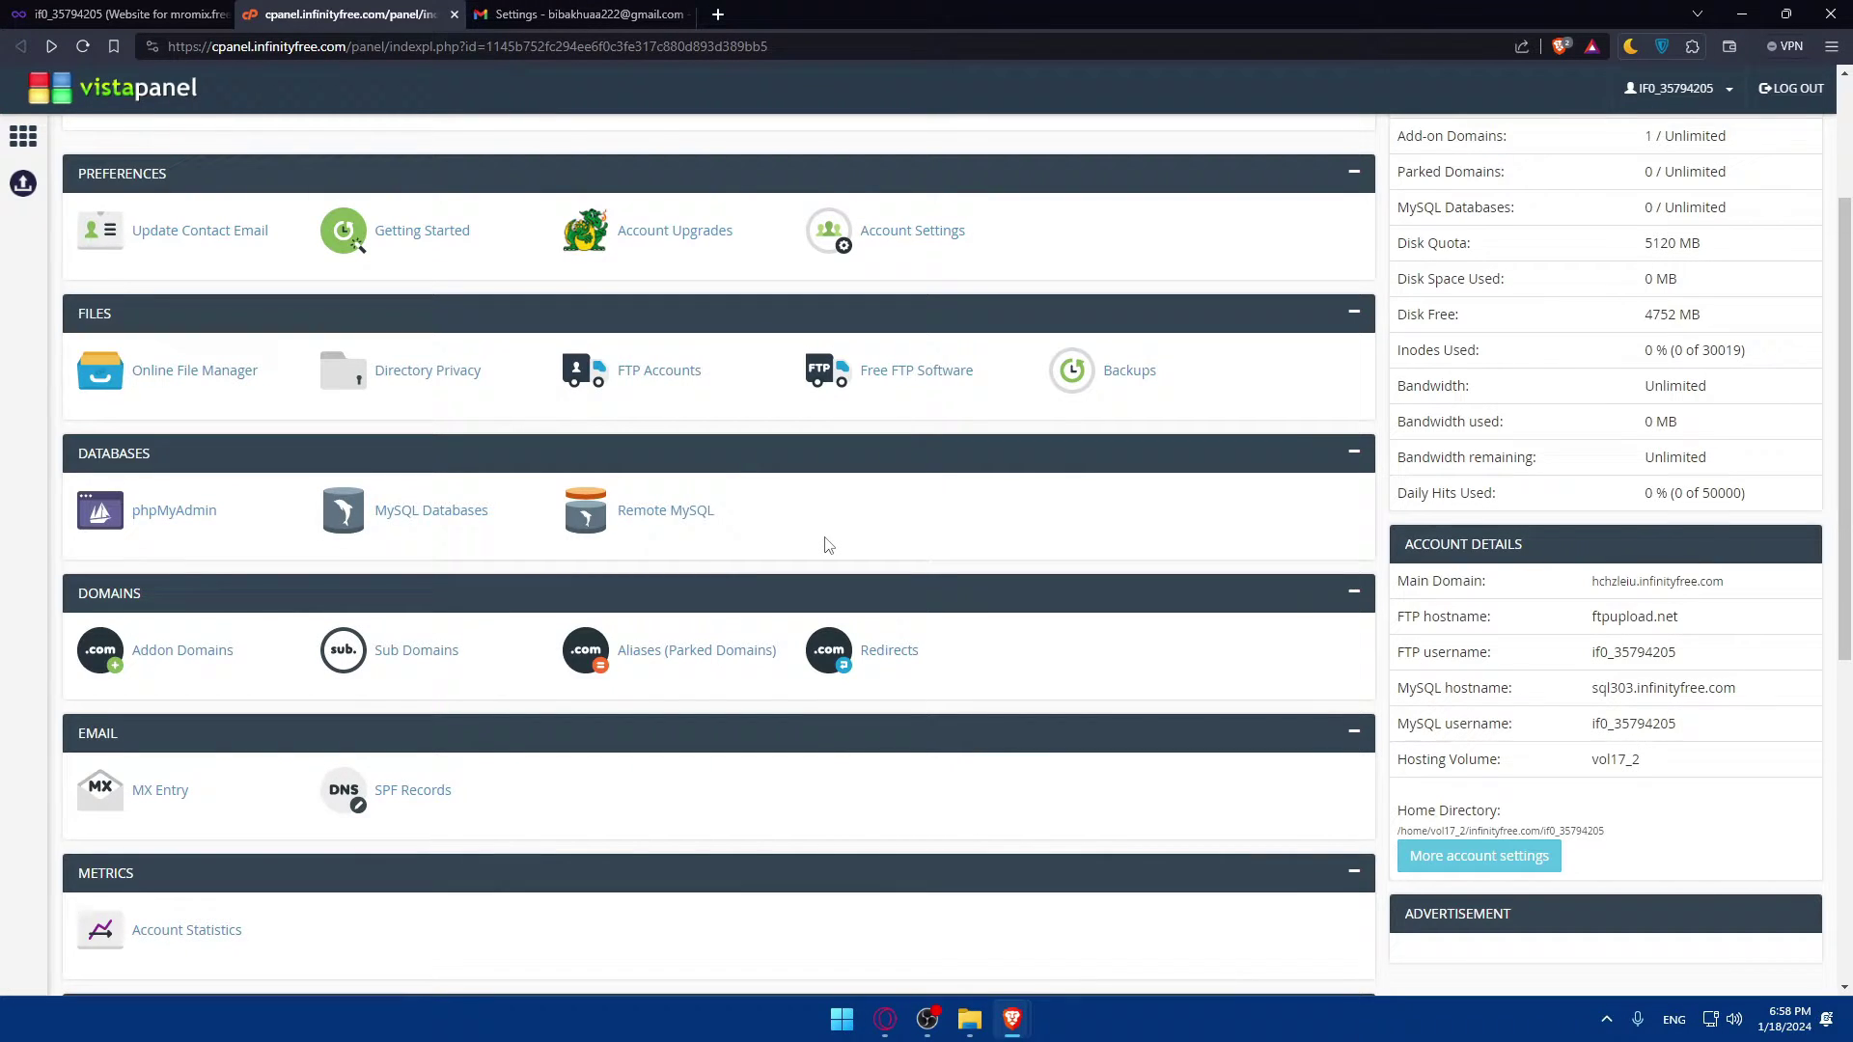
# Step: Enter the account's email address in the add-account window and continue
pyautogui.click(553, 17)
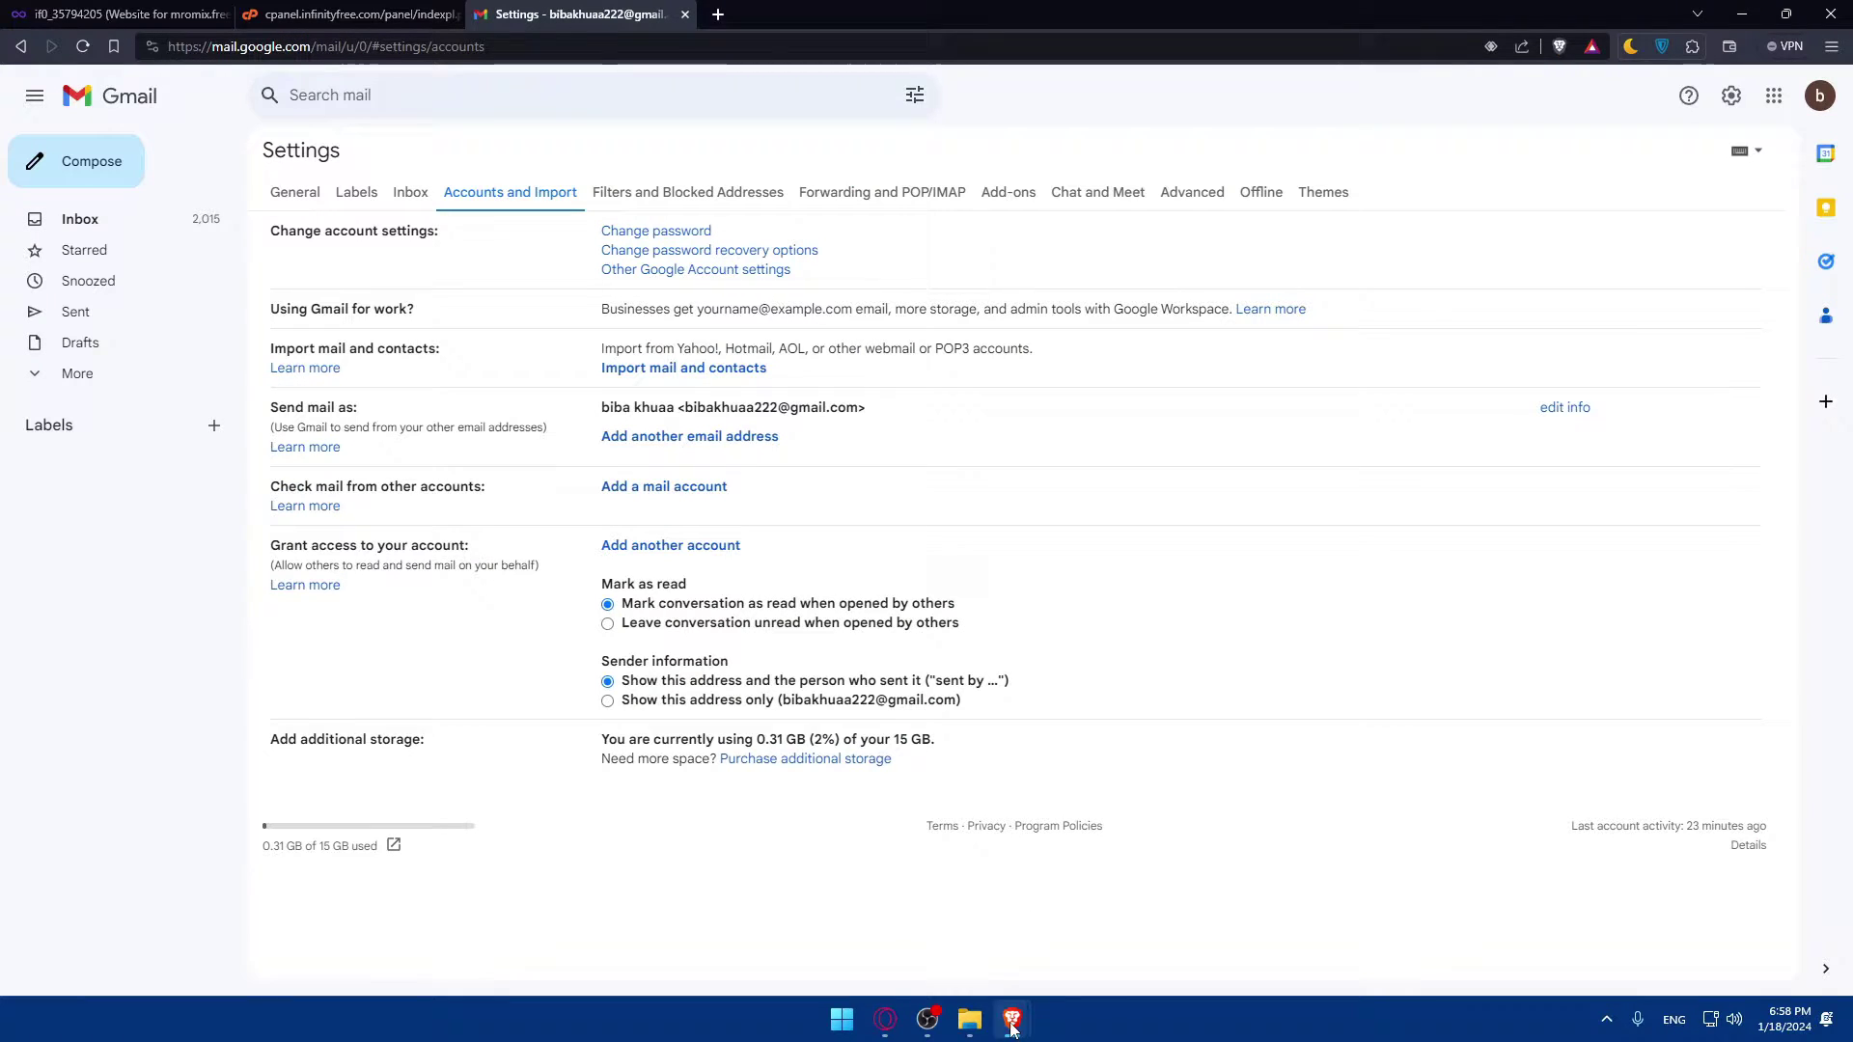
pyautogui.moveTo(1011, 1029)
pyautogui.click(1088, 917)
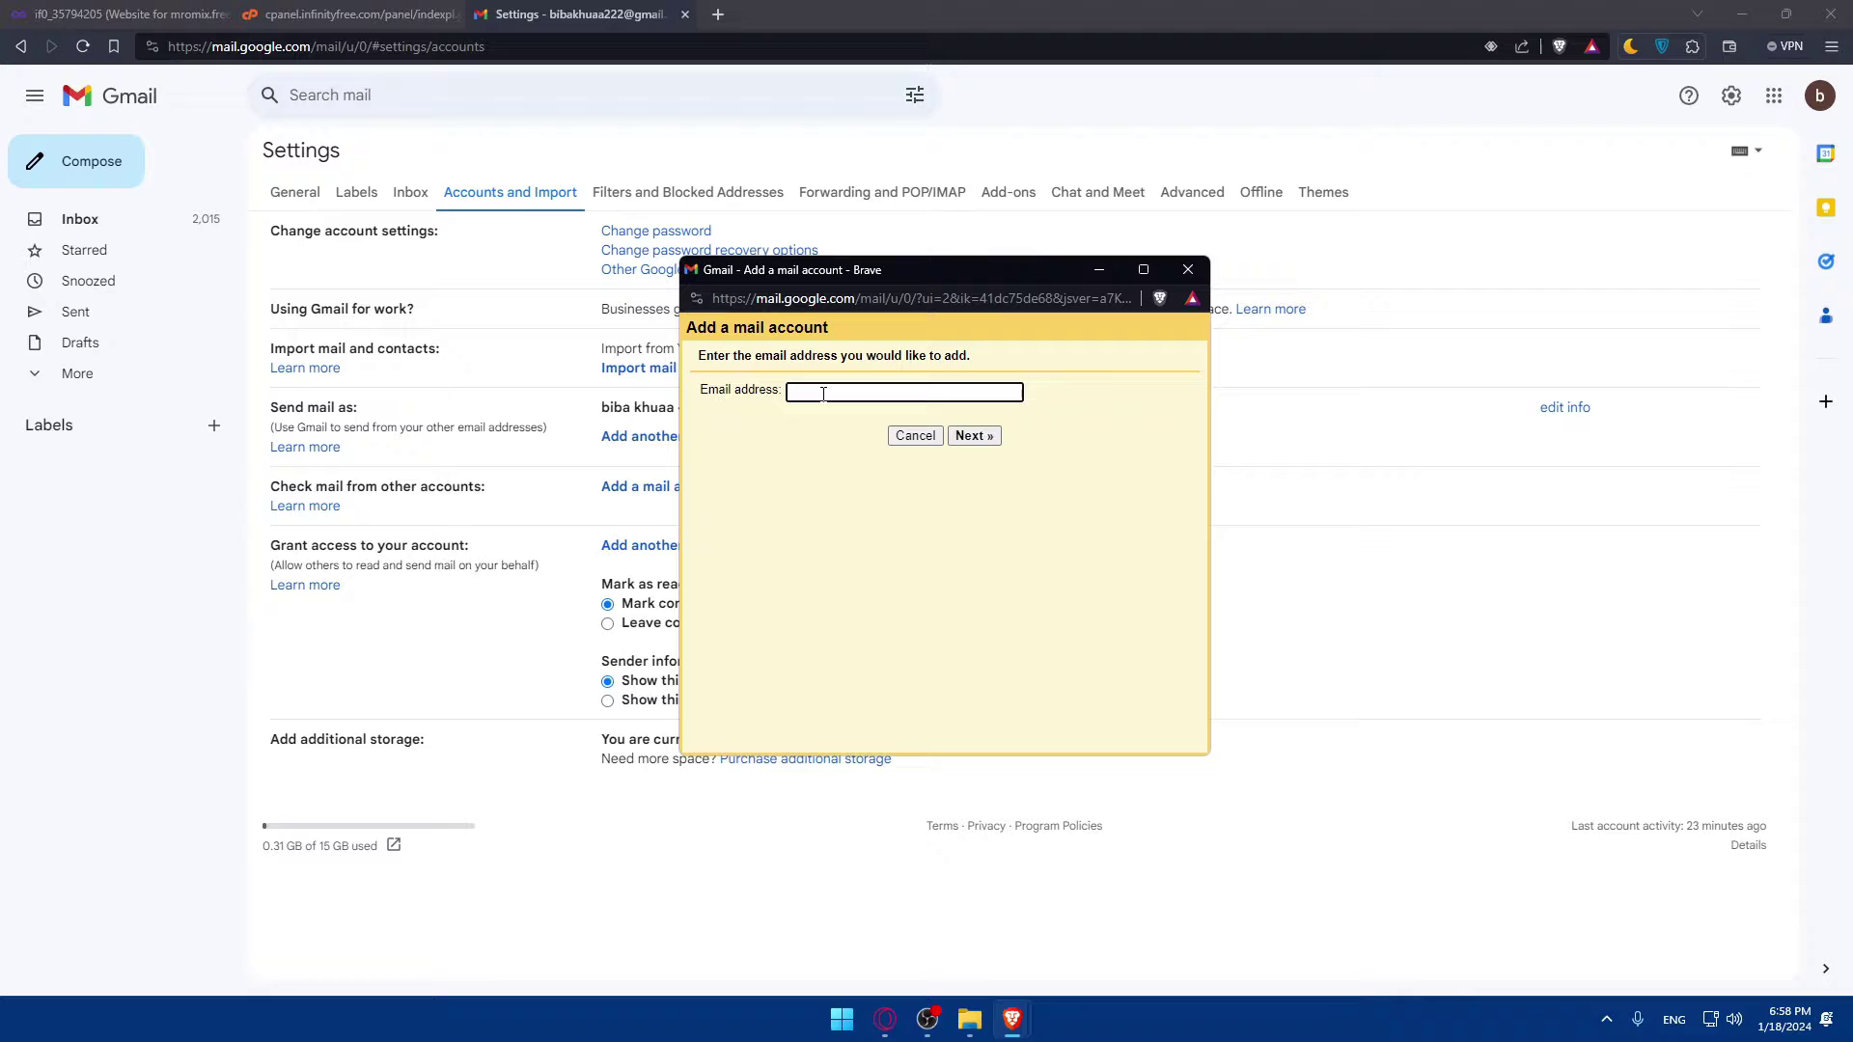
pyautogui.click(970, 436)
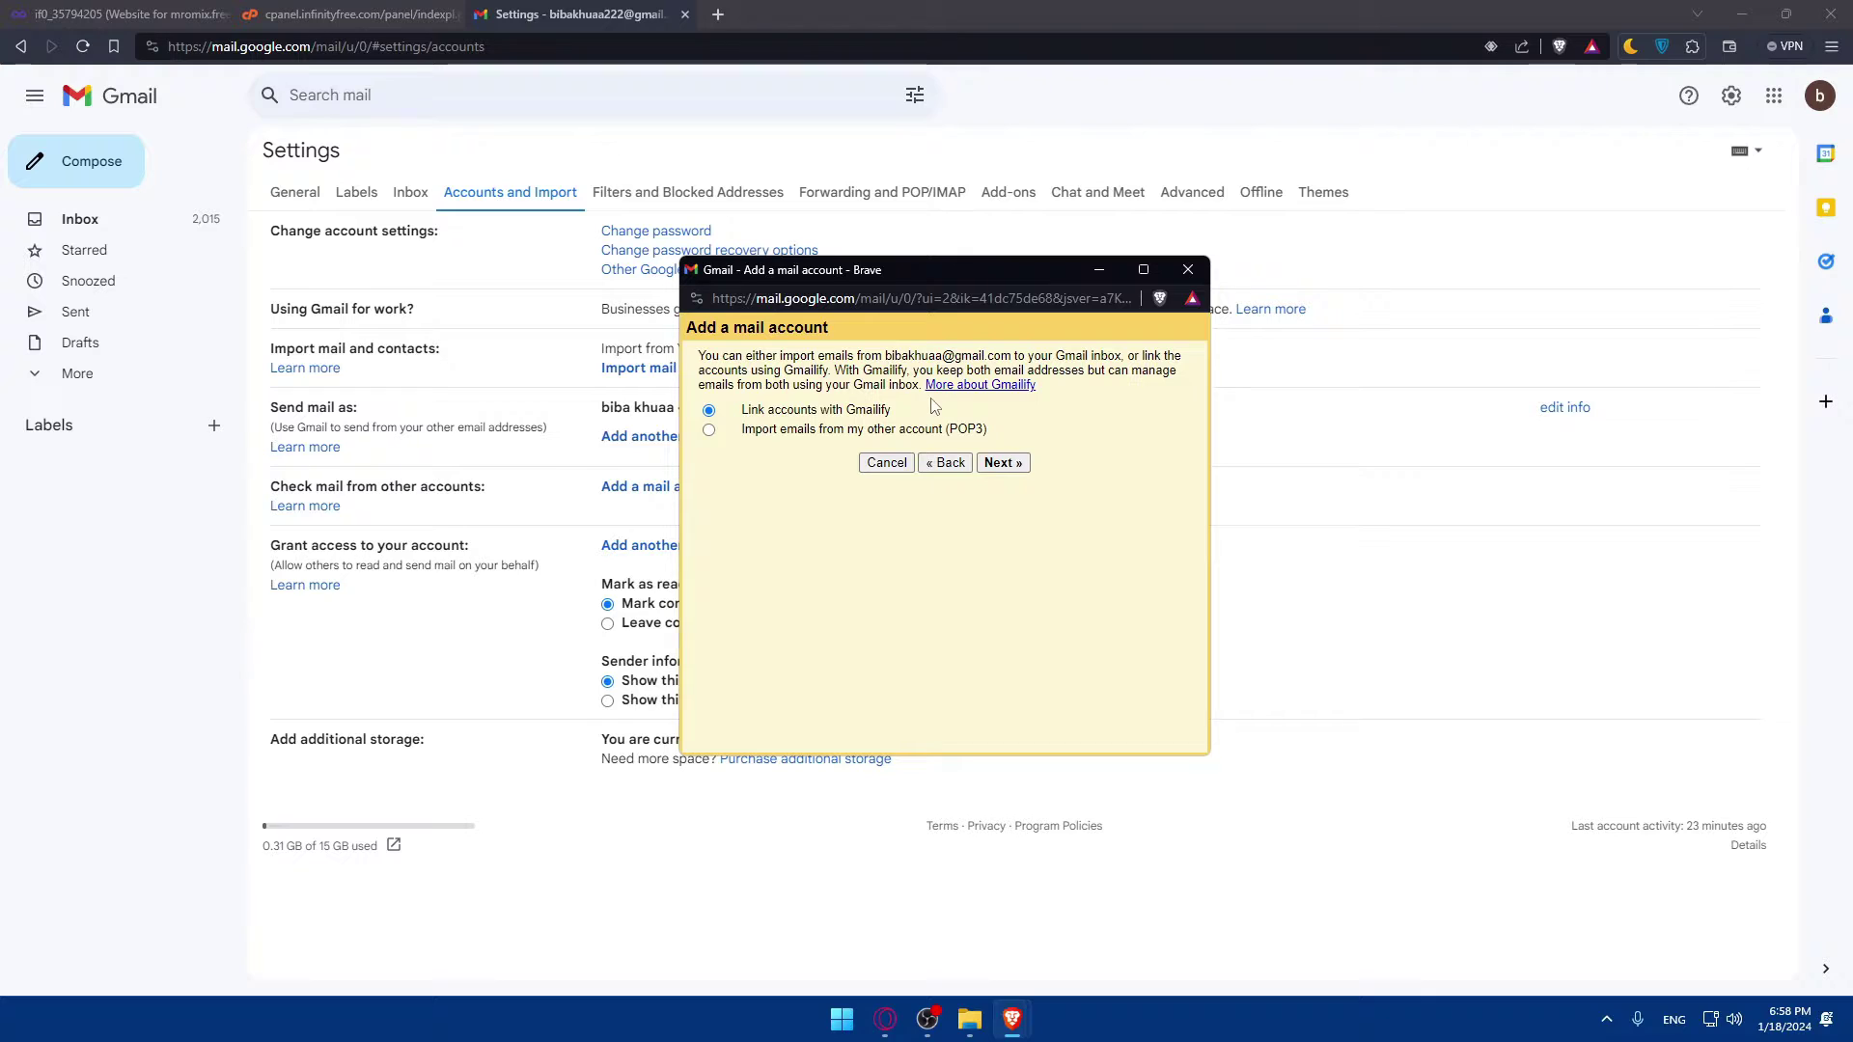
# Step: Choose 'Import emails from my other account (POP3)' and reach the POP3 server settings form
pyautogui.click(761, 437)
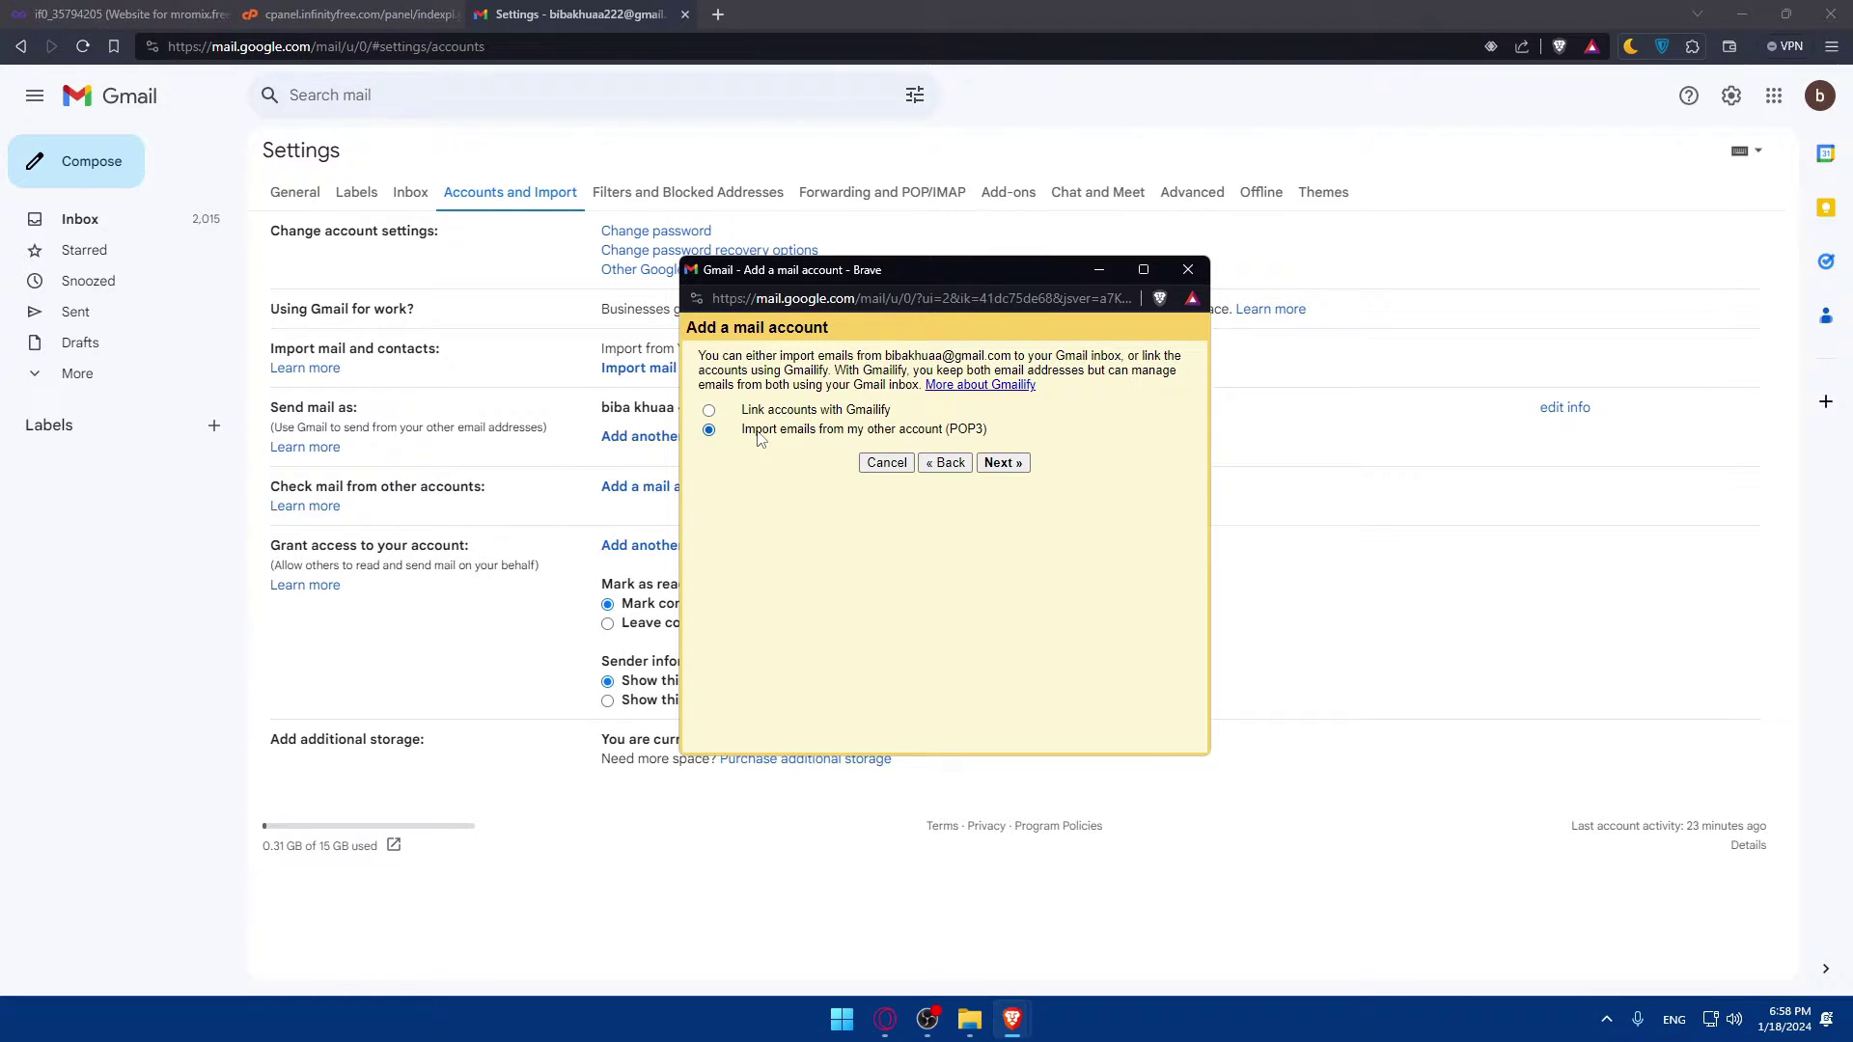
pyautogui.click(1002, 463)
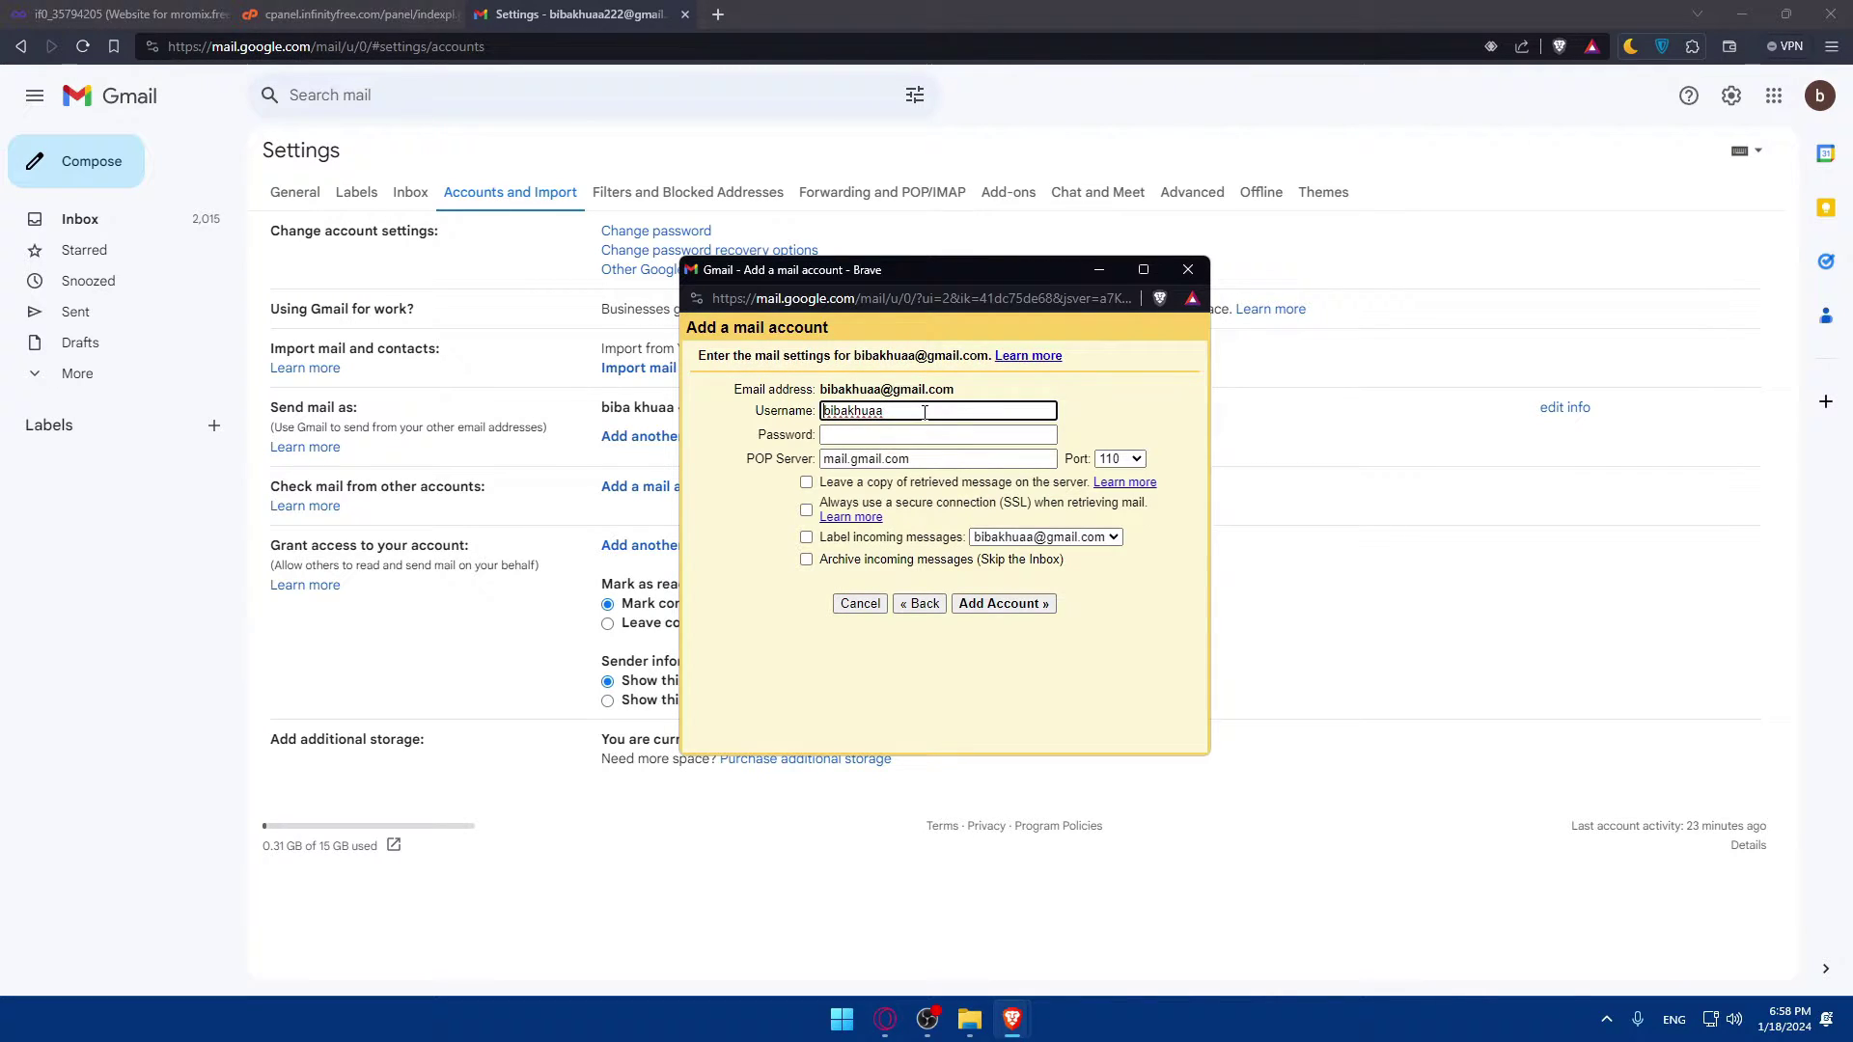
pyautogui.moveTo(919, 412); pyautogui.dragTo(772, 410)
pyautogui.click(858, 435)
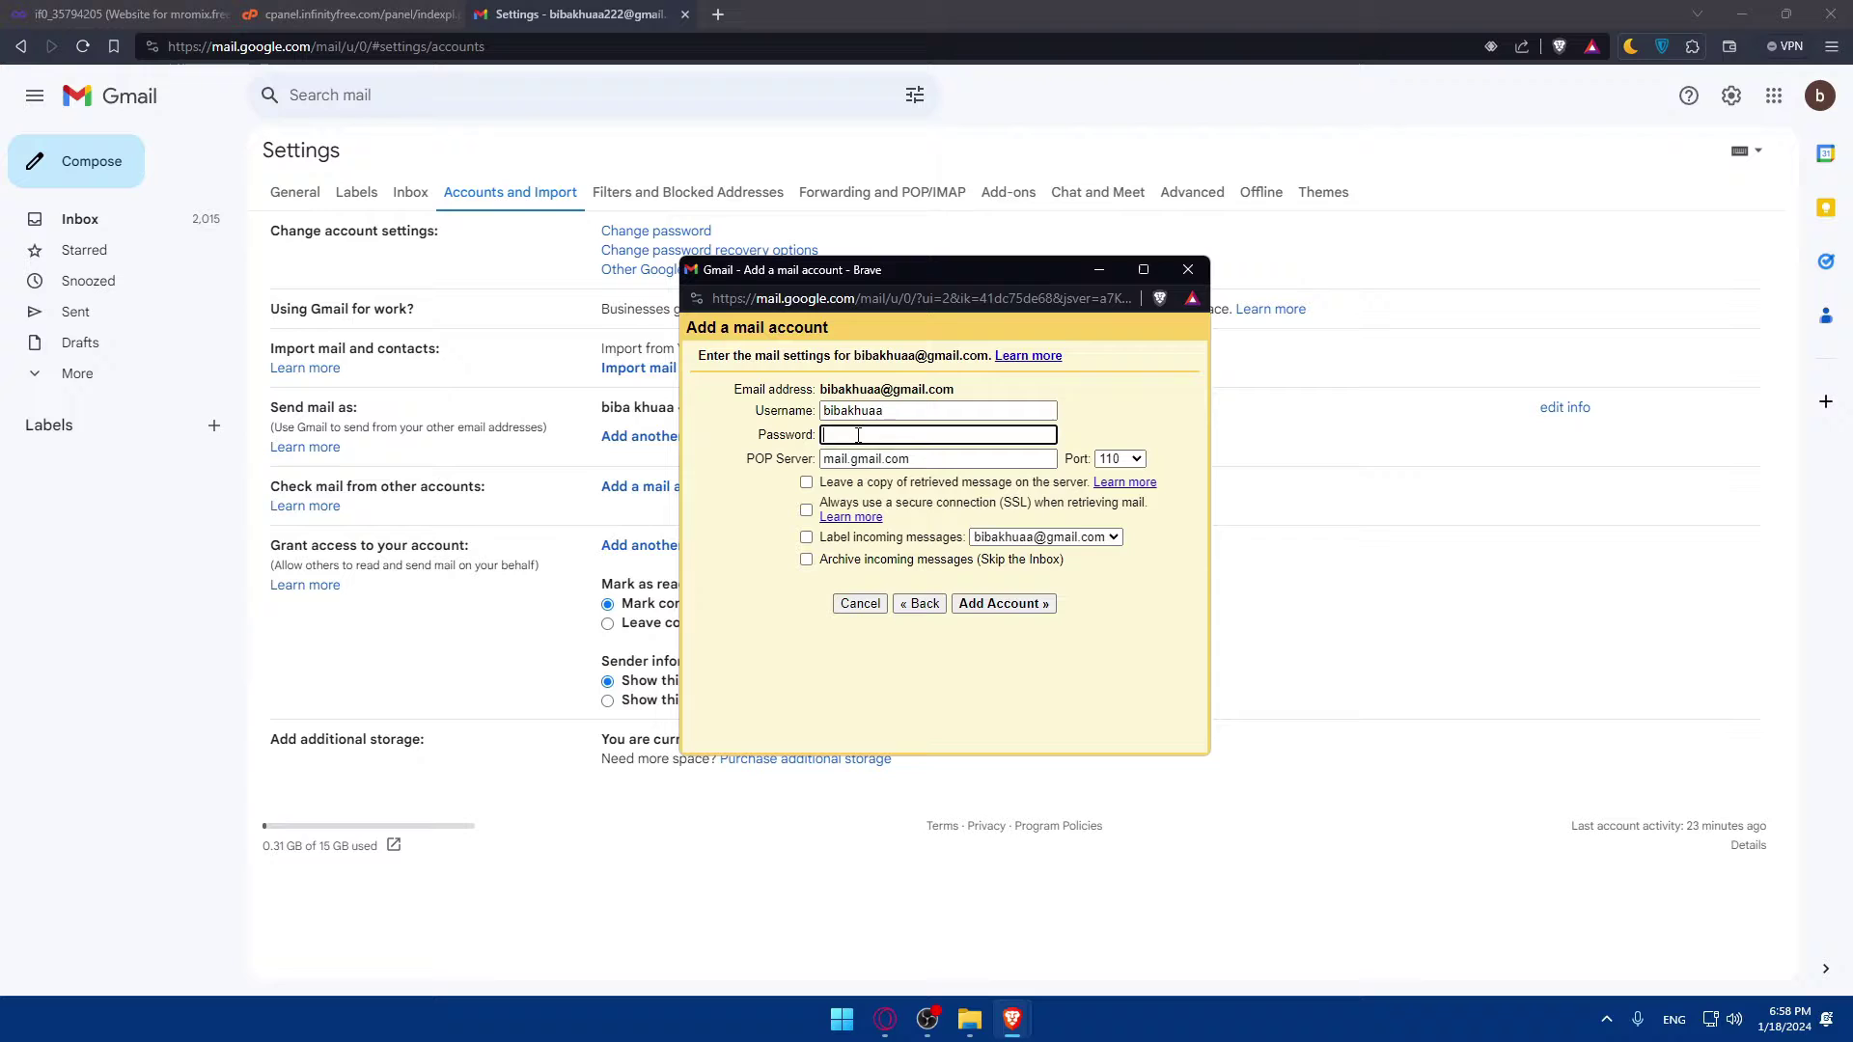
pyautogui.press('Tab')
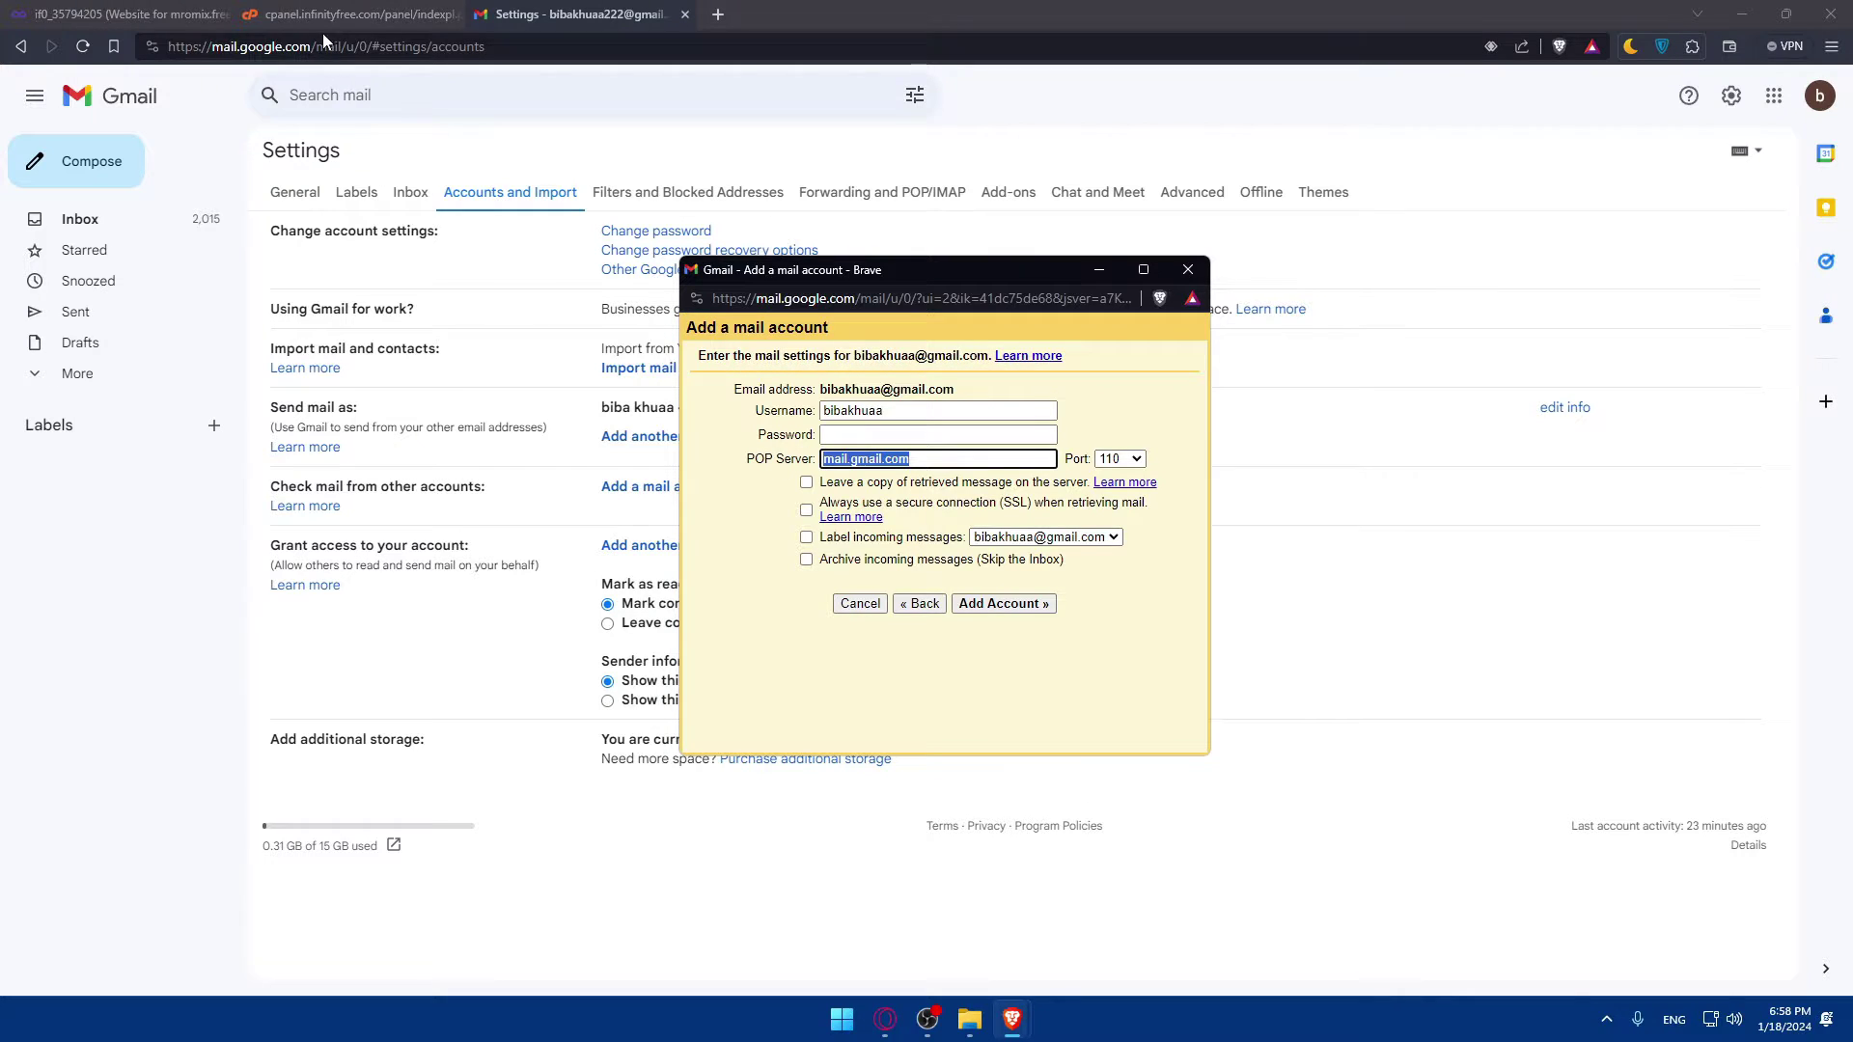
pyautogui.click(333, 14)
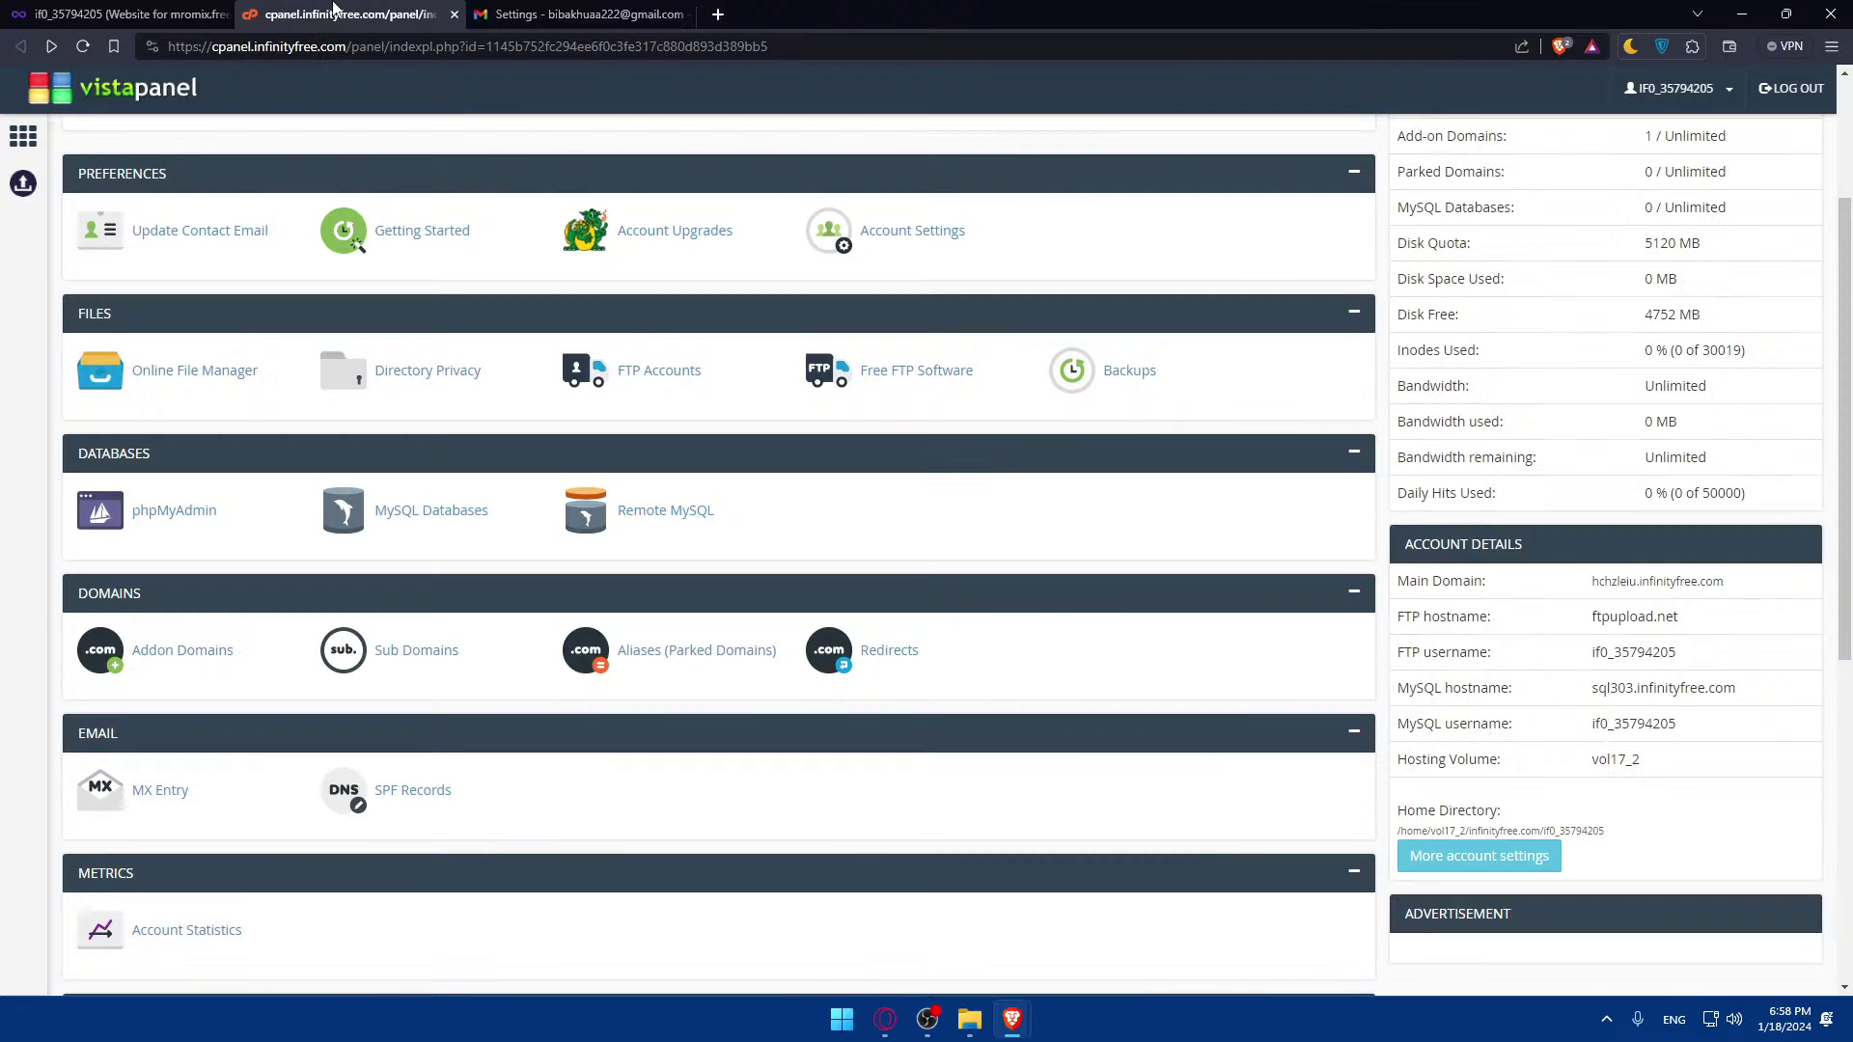
# Step: Raise the 'Add a mail account' POP3 form in front of the vistapanel control panel
pyautogui.click(625, 11)
pyautogui.hotkey('ctrl', 'shift', 'Tab')
pyautogui.moveTo(1011, 1018)
pyautogui.click(1113, 924)
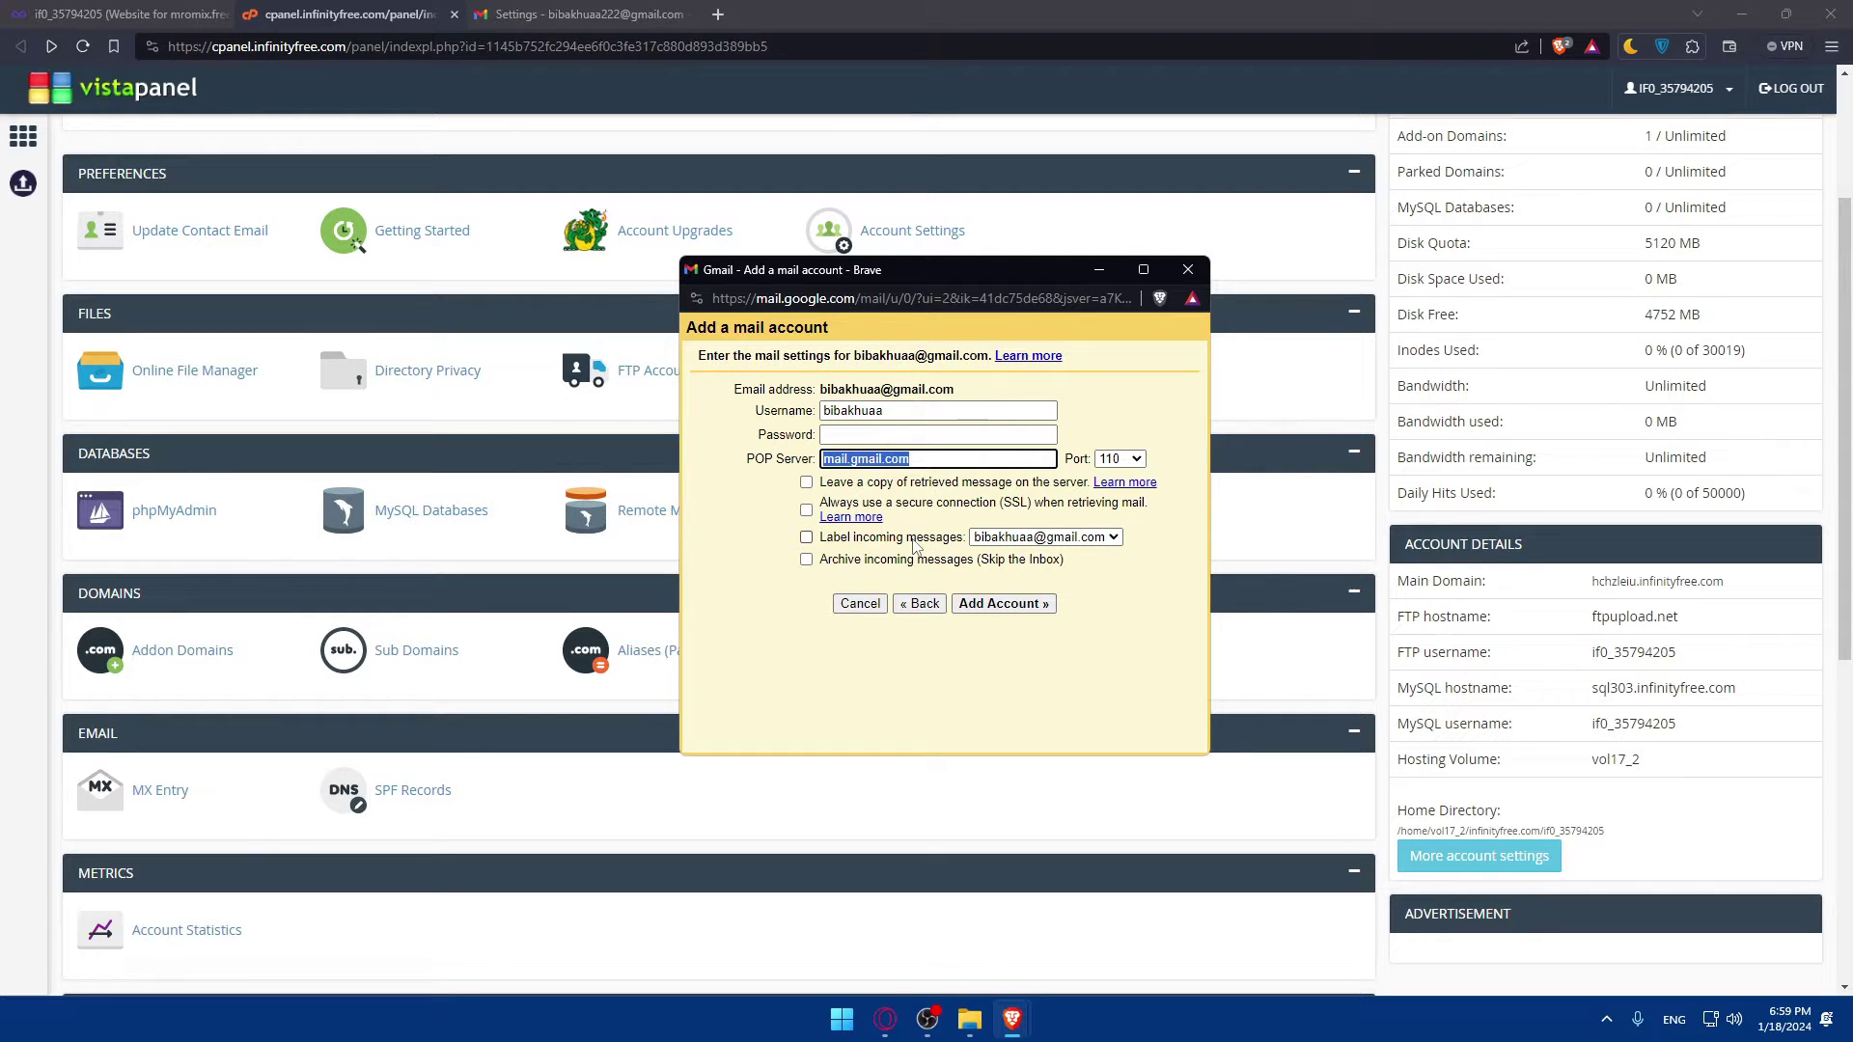
# Step: Clear the POP Server field and highlight the account address in the instructions
pyautogui.write('--')
pyautogui.press('BackSpace')
pyautogui.press('BackSpace')
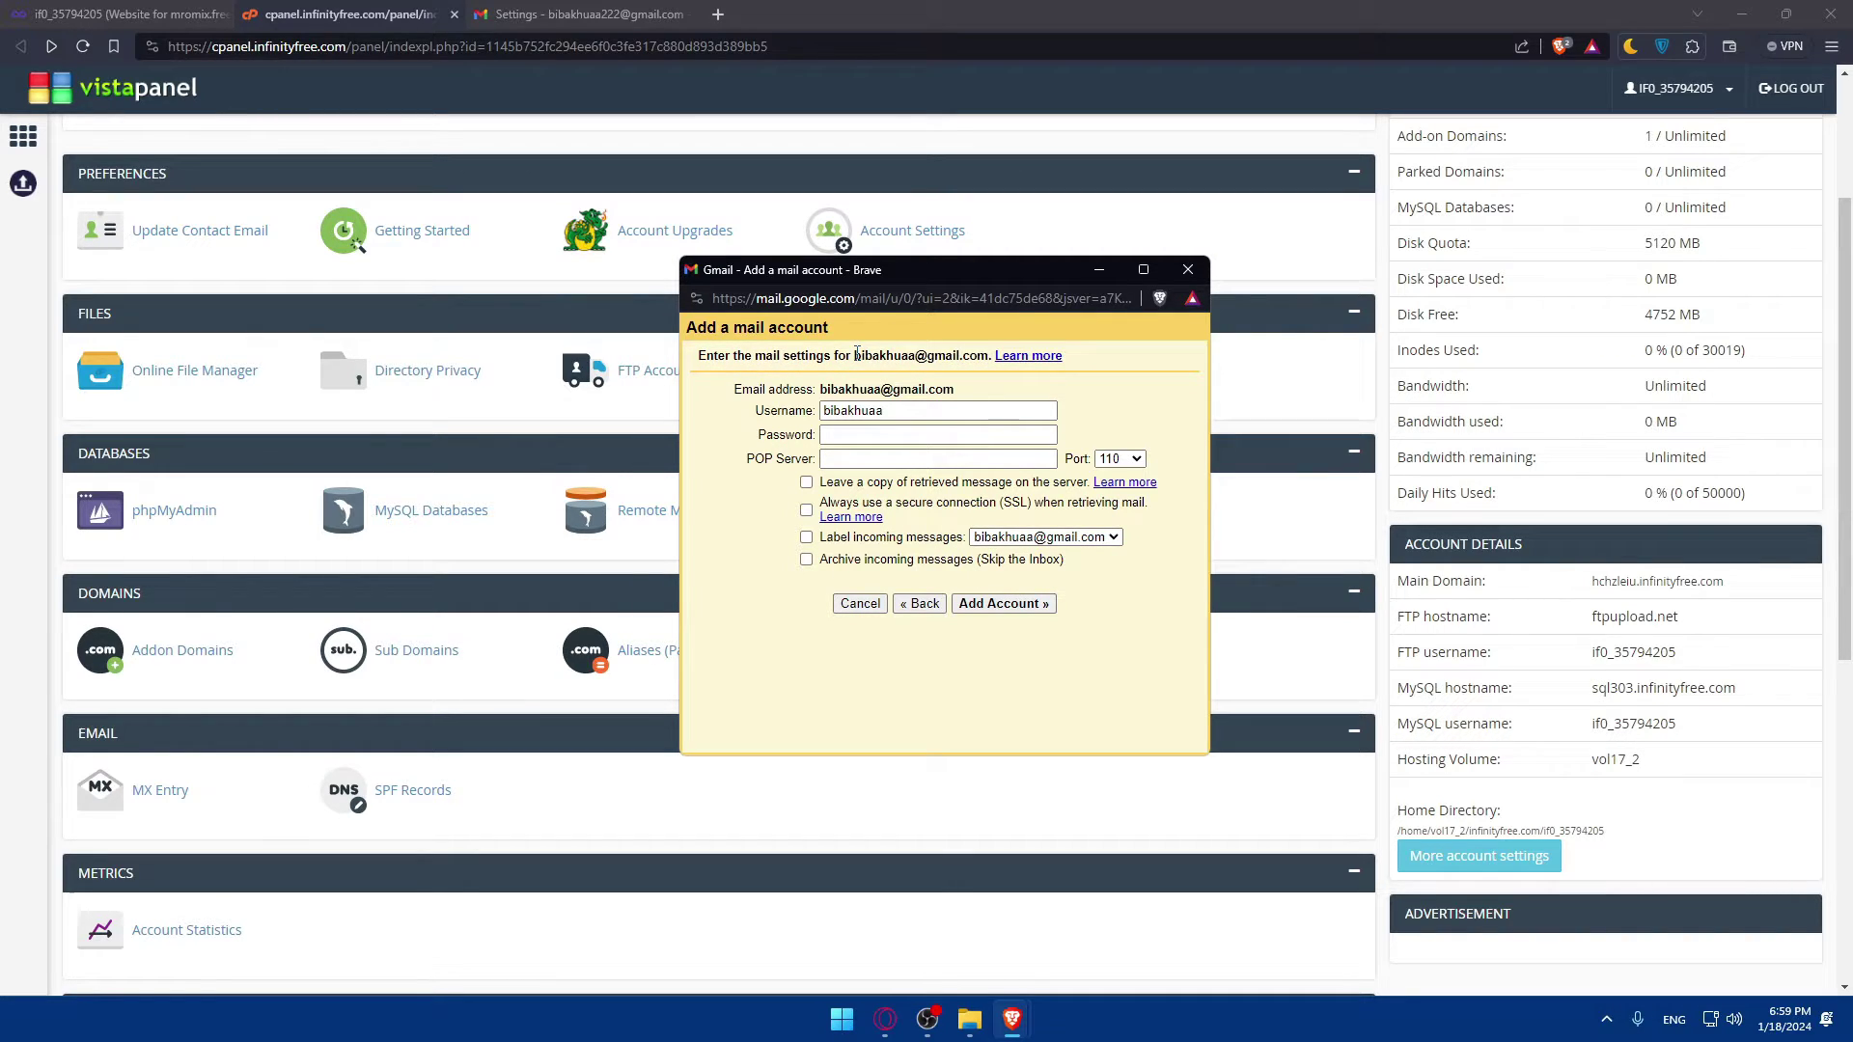
pyautogui.moveTo(856, 353); pyautogui.dragTo(976, 356)
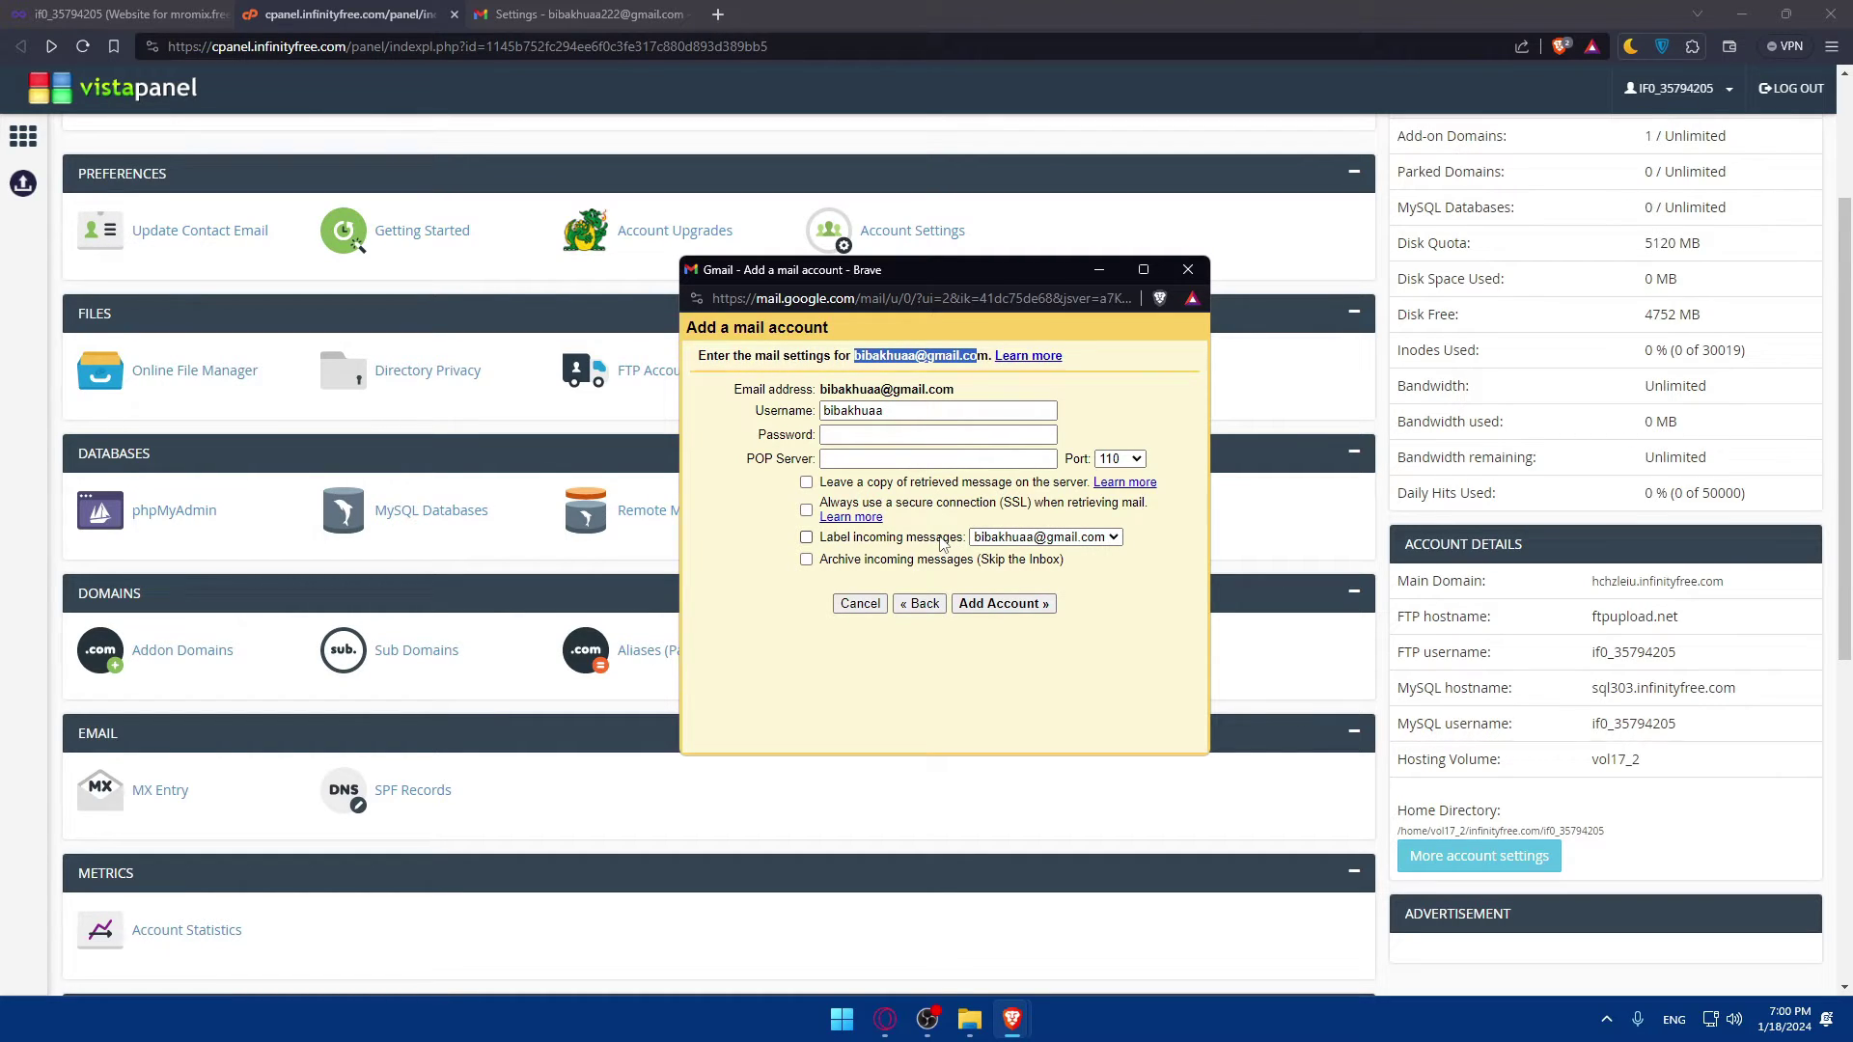
pyautogui.click(1188, 270)
pyautogui.hotkey('ctrl', 'Tab')
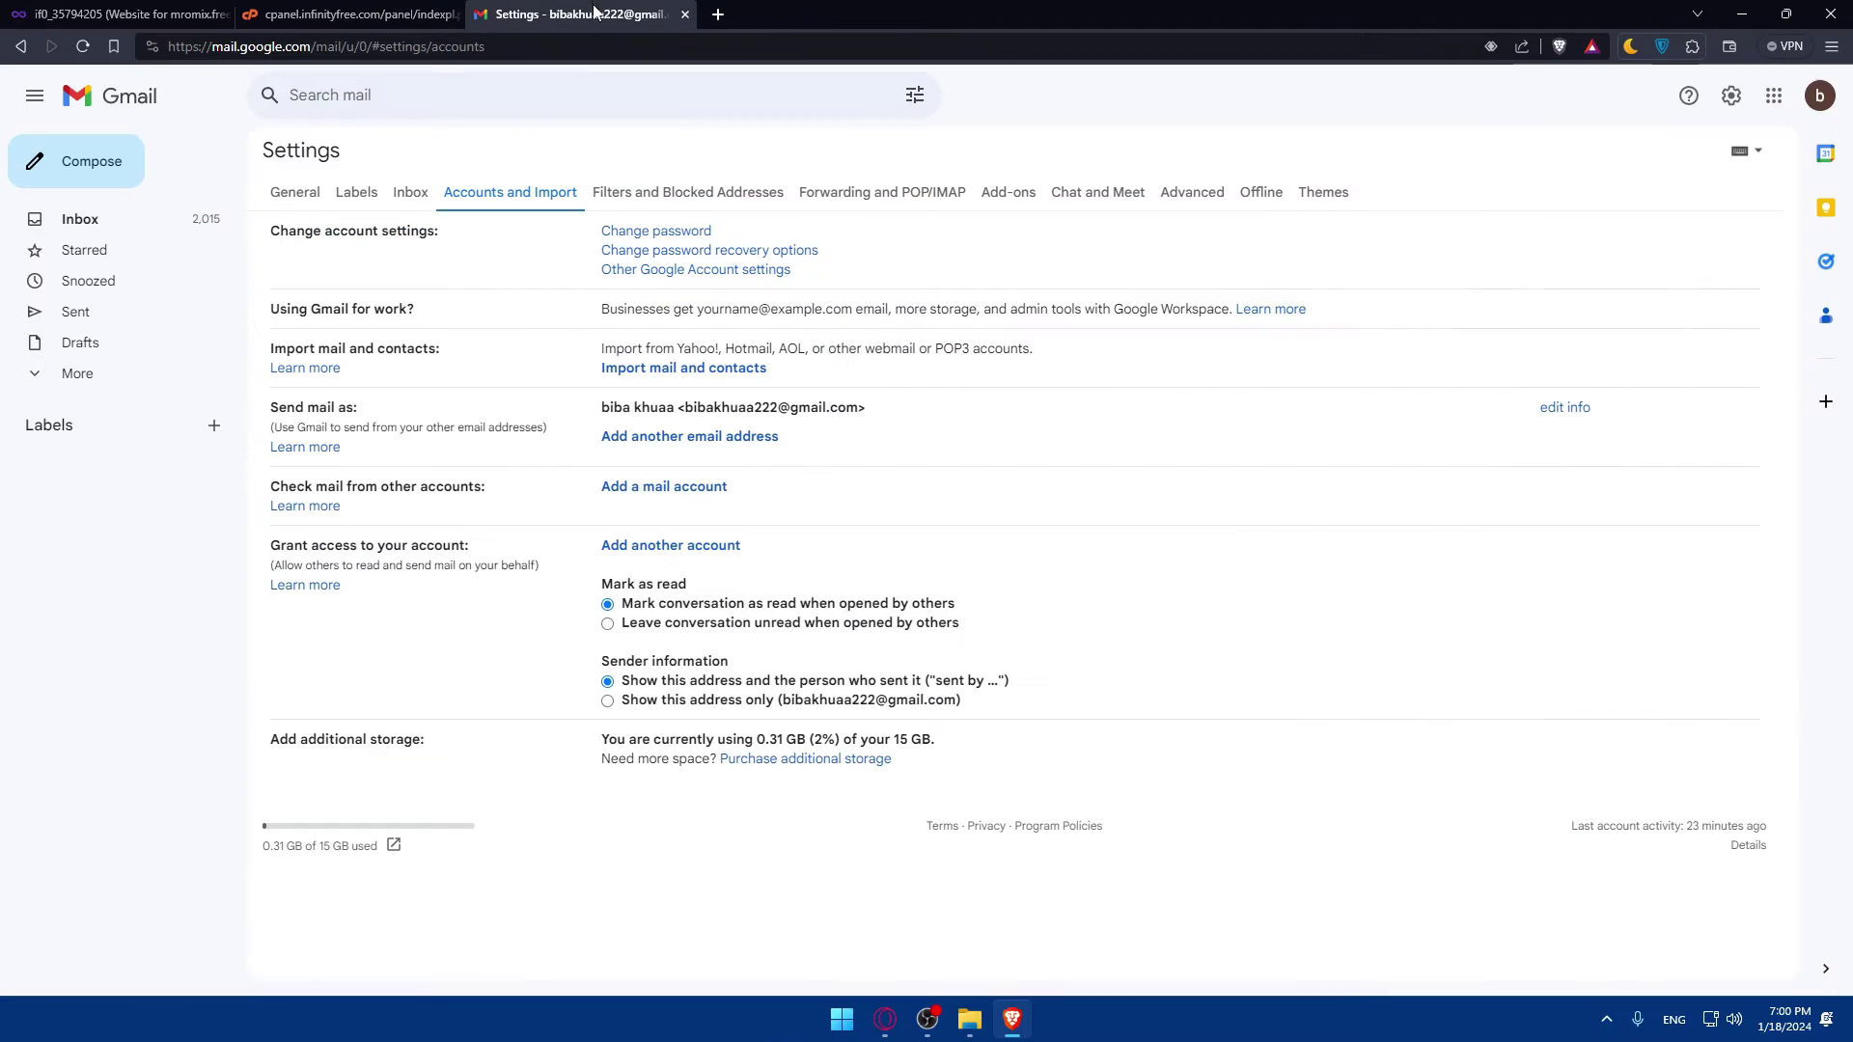
pyautogui.click(1688, 94)
pyautogui.click(1730, 97)
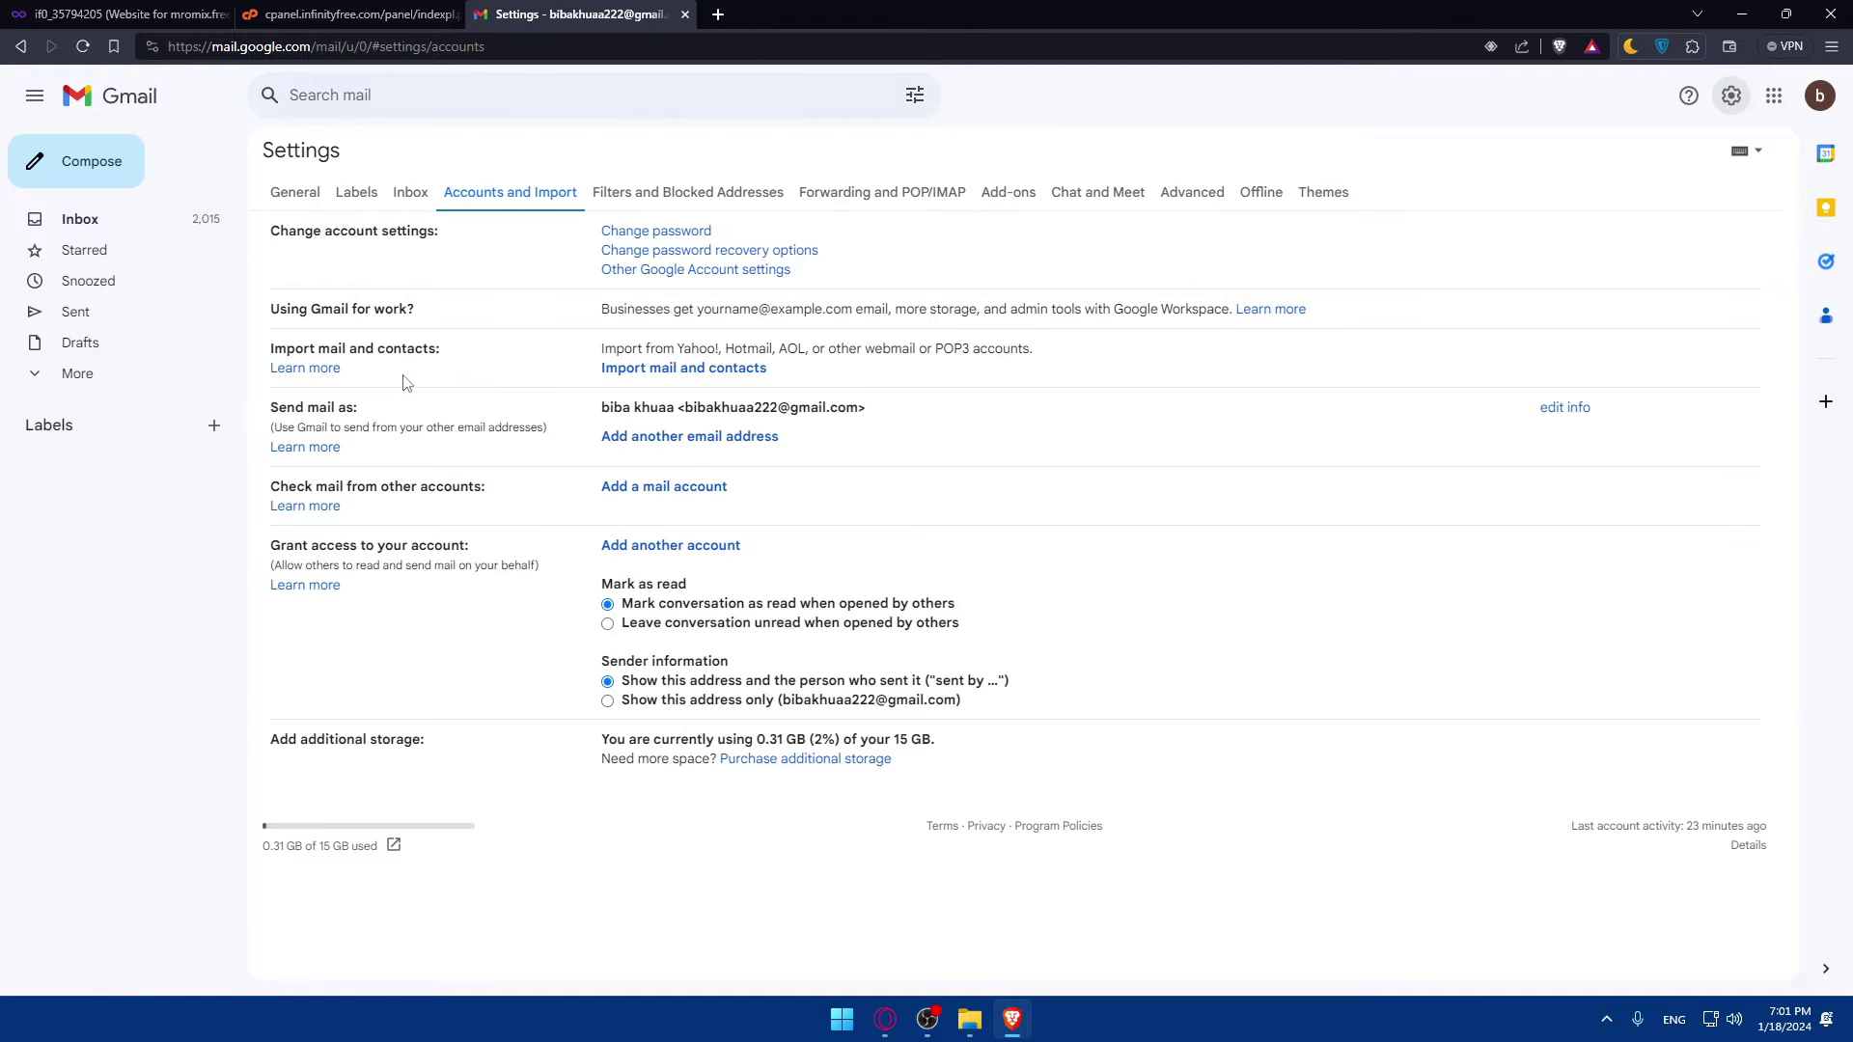
pyautogui.click(670, 437)
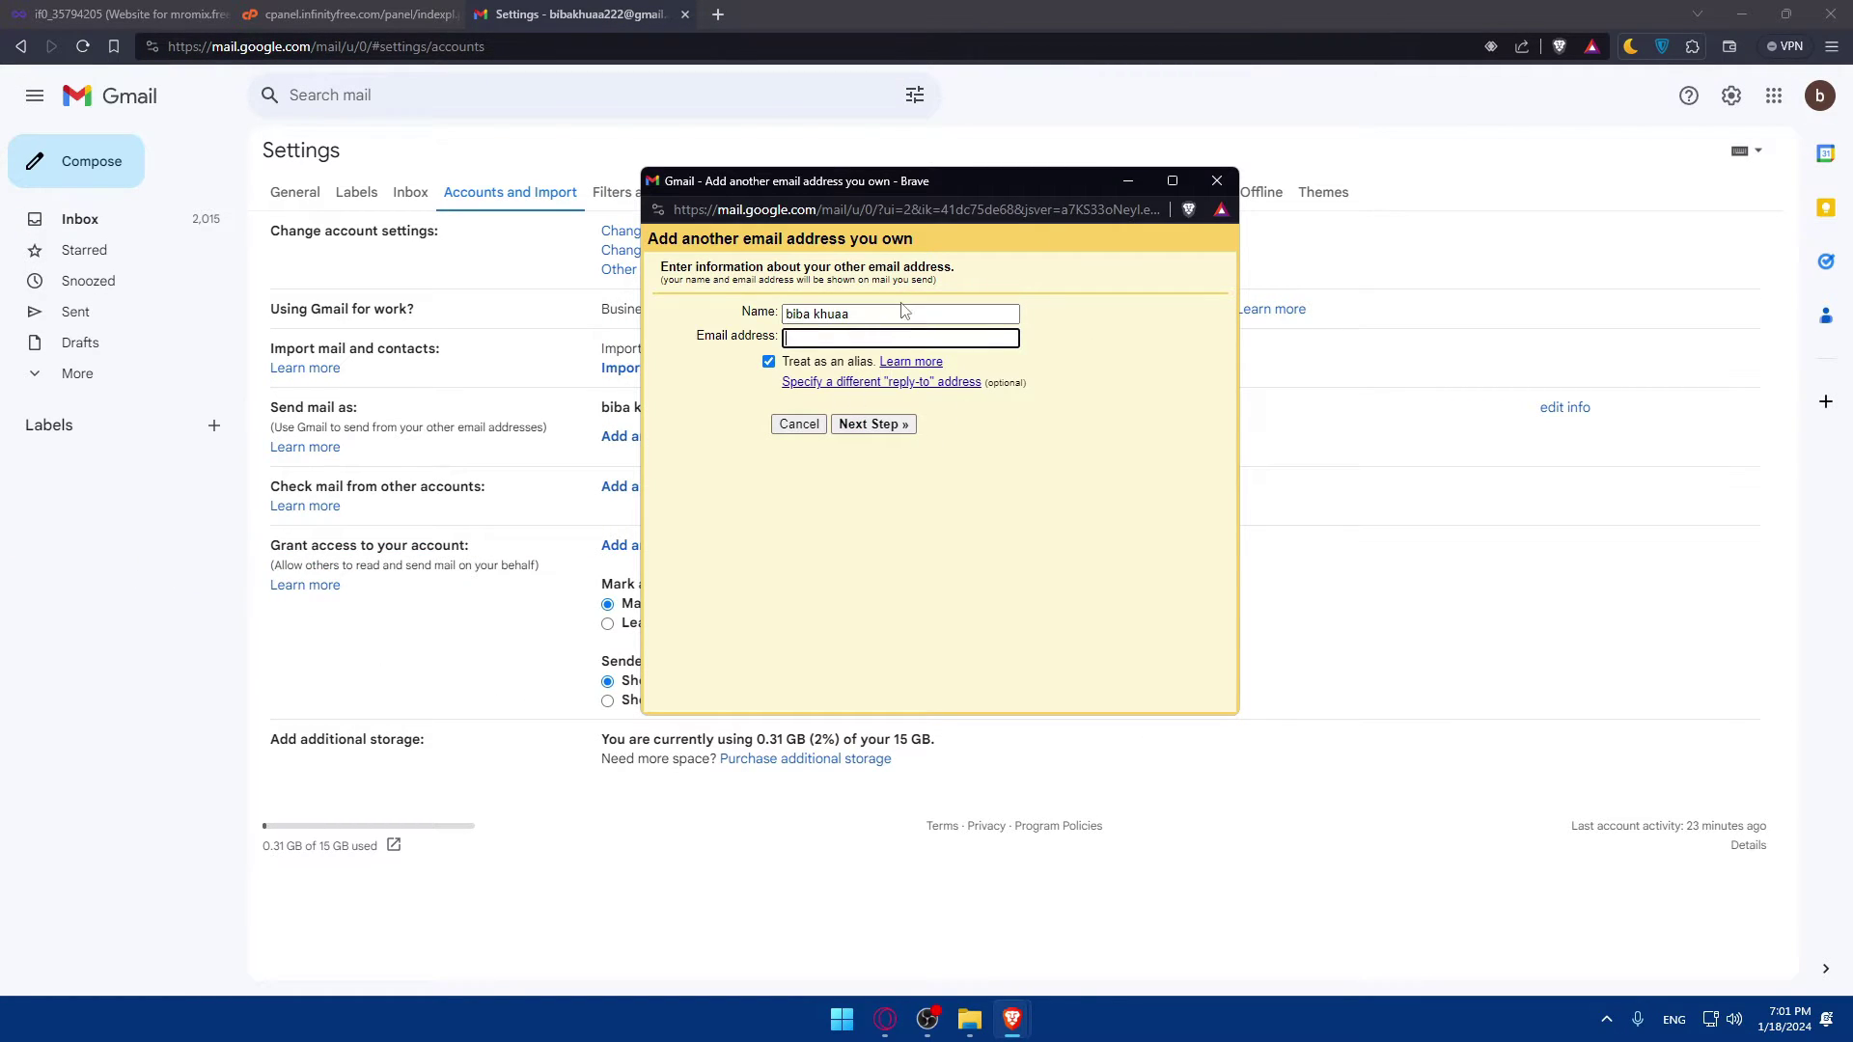
pyautogui.click(1216, 182)
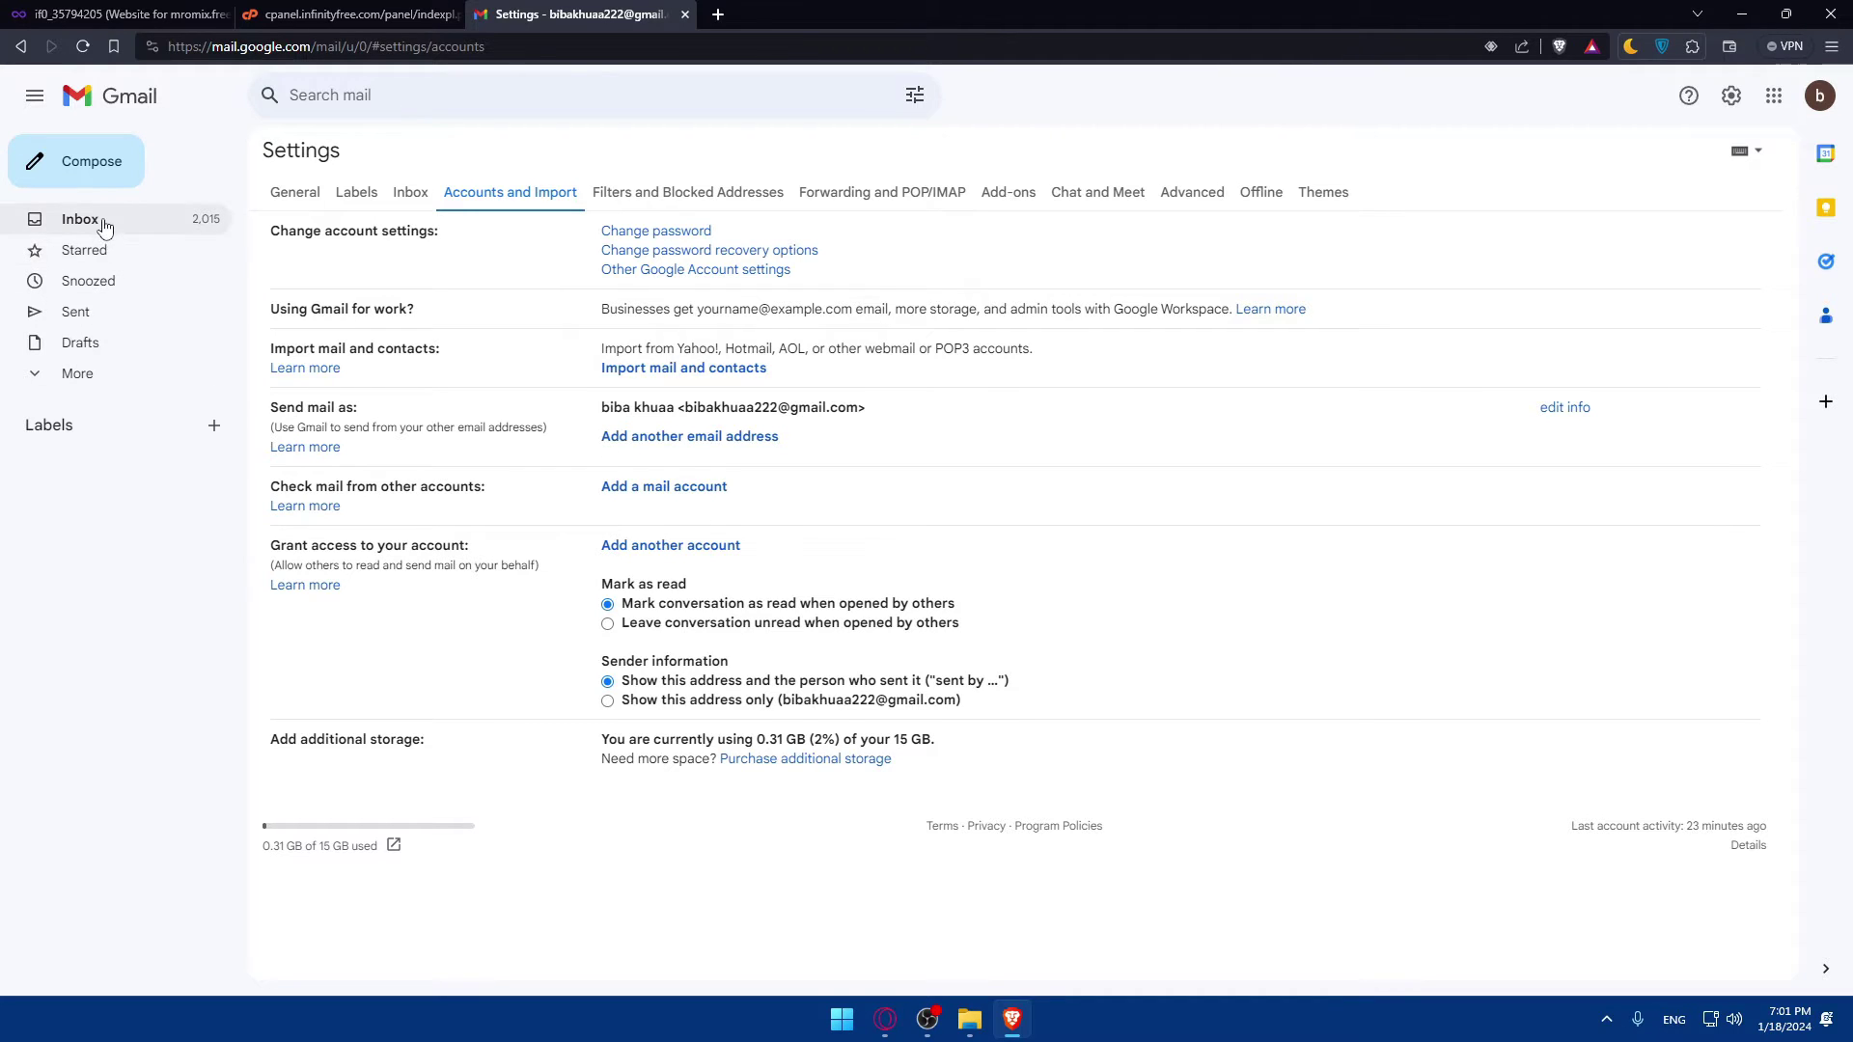
# Step: Return to the Primary inbox and discard the empty New Message draft
pyautogui.click(92, 164)
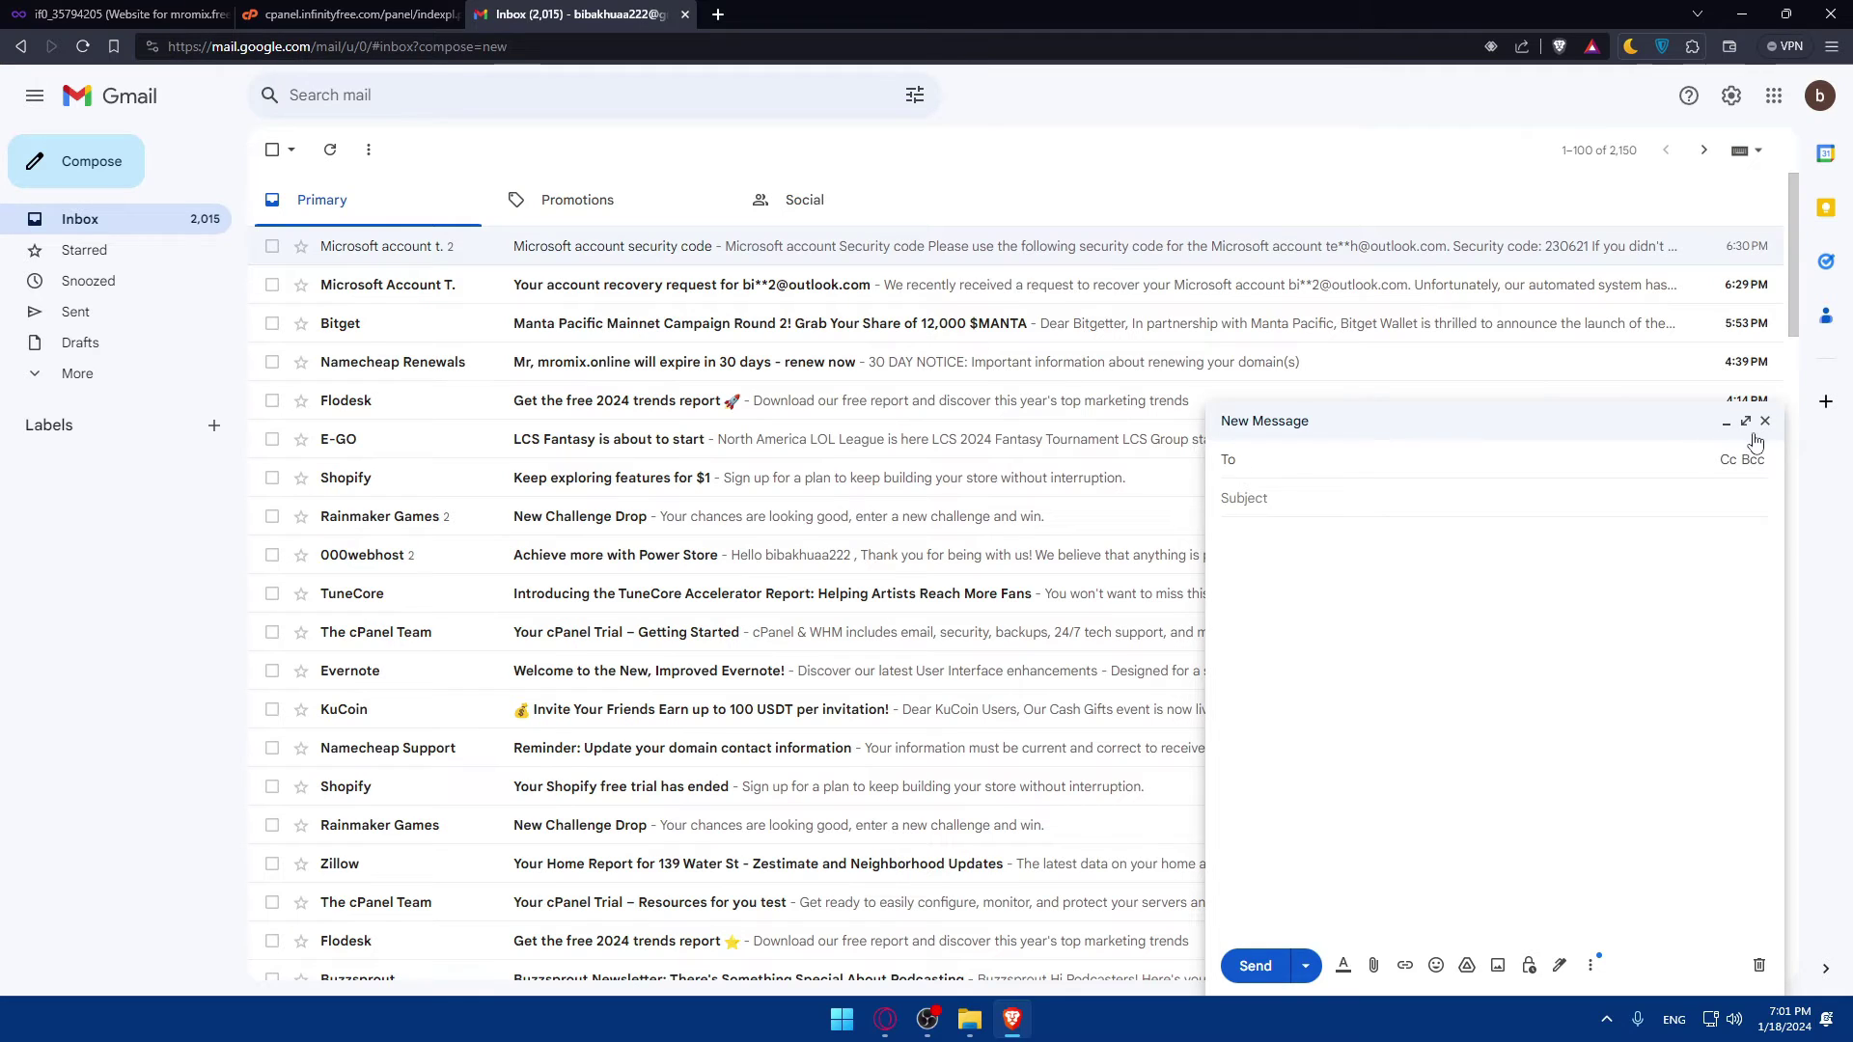
pyautogui.click(1765, 424)
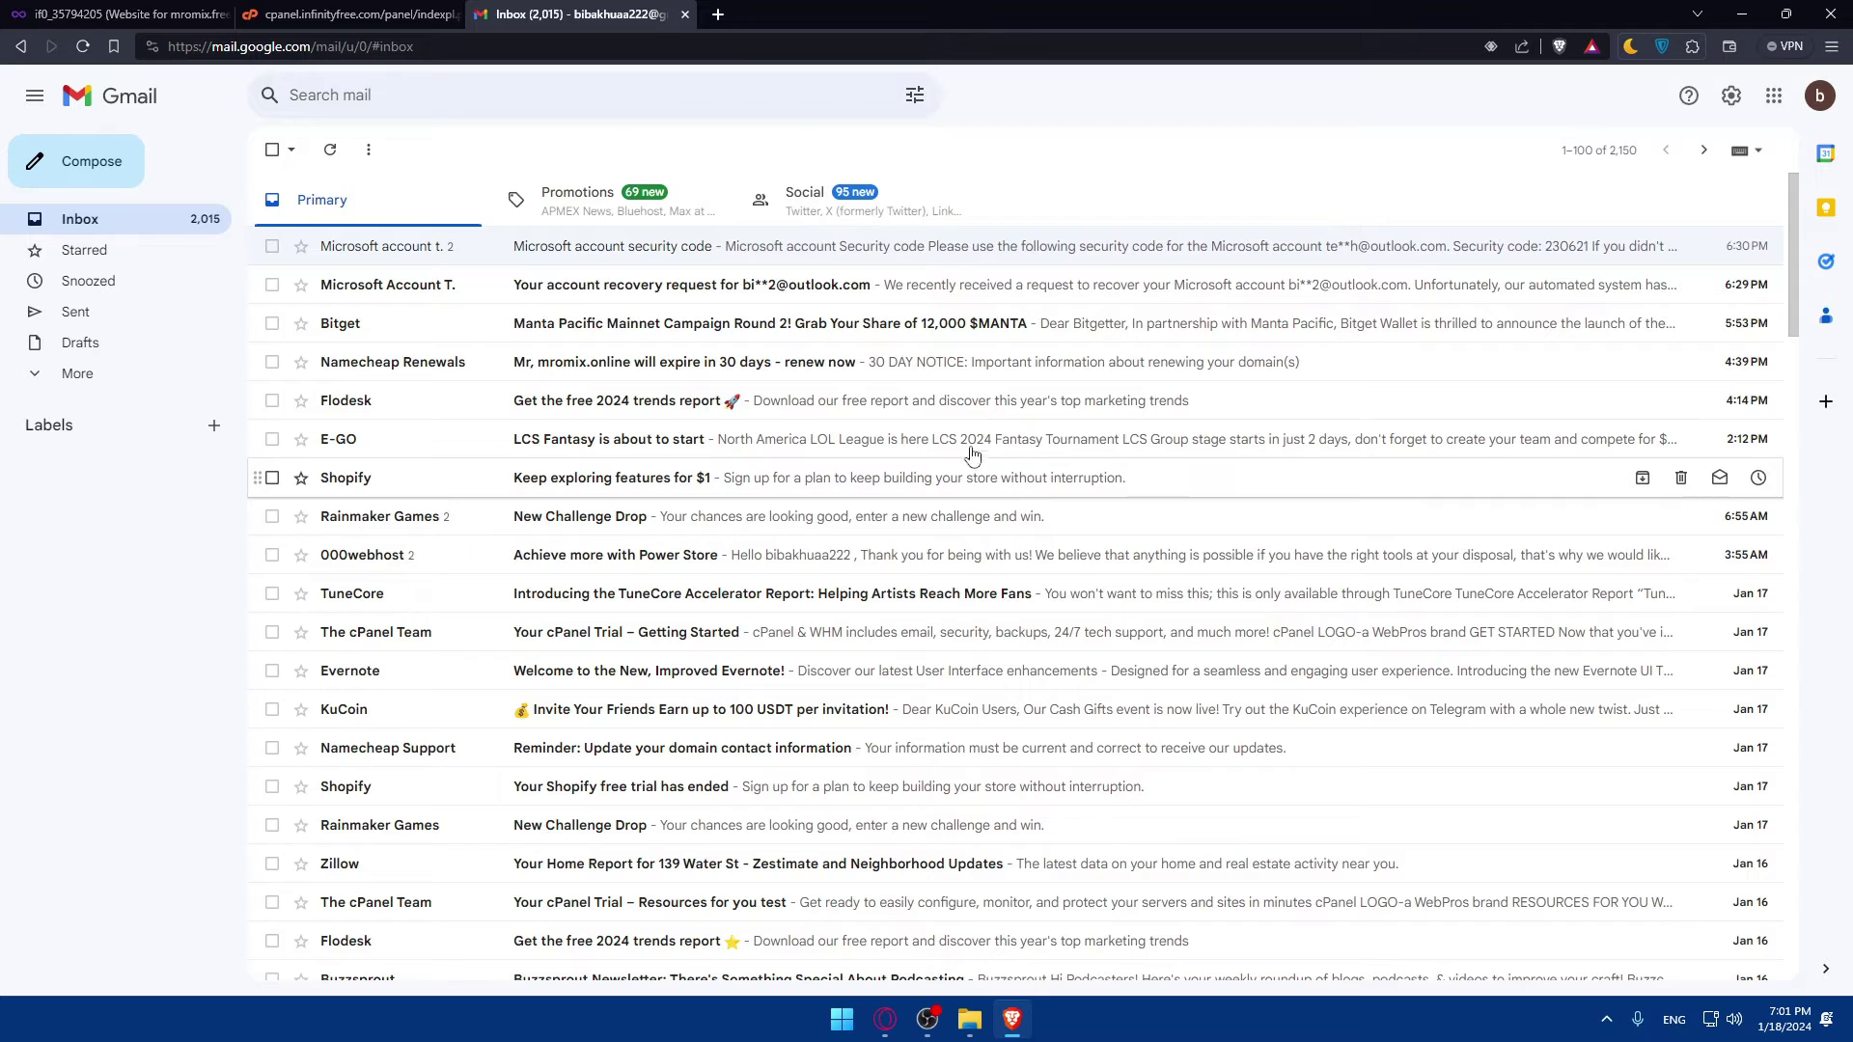
pyautogui.scroll(-3, 951, 337)
pyautogui.scroll(3, 965, 336)
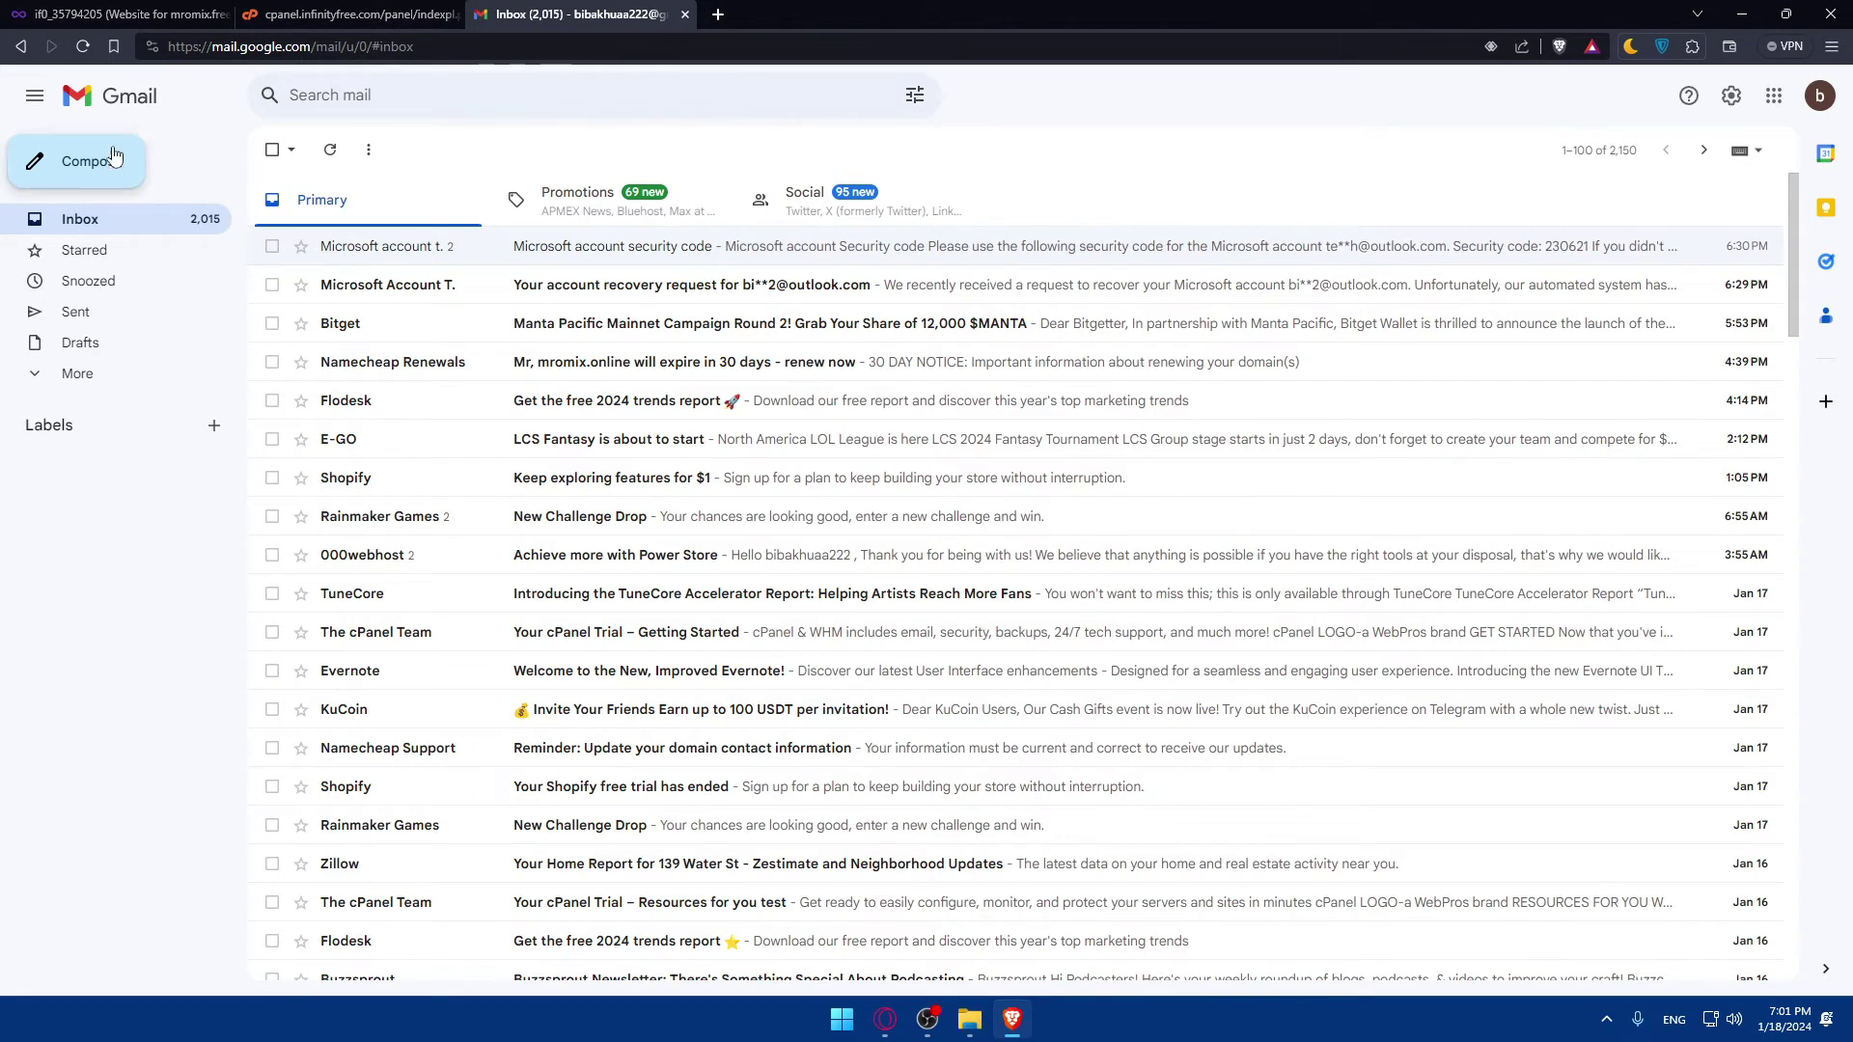
pyautogui.click(344, 11)
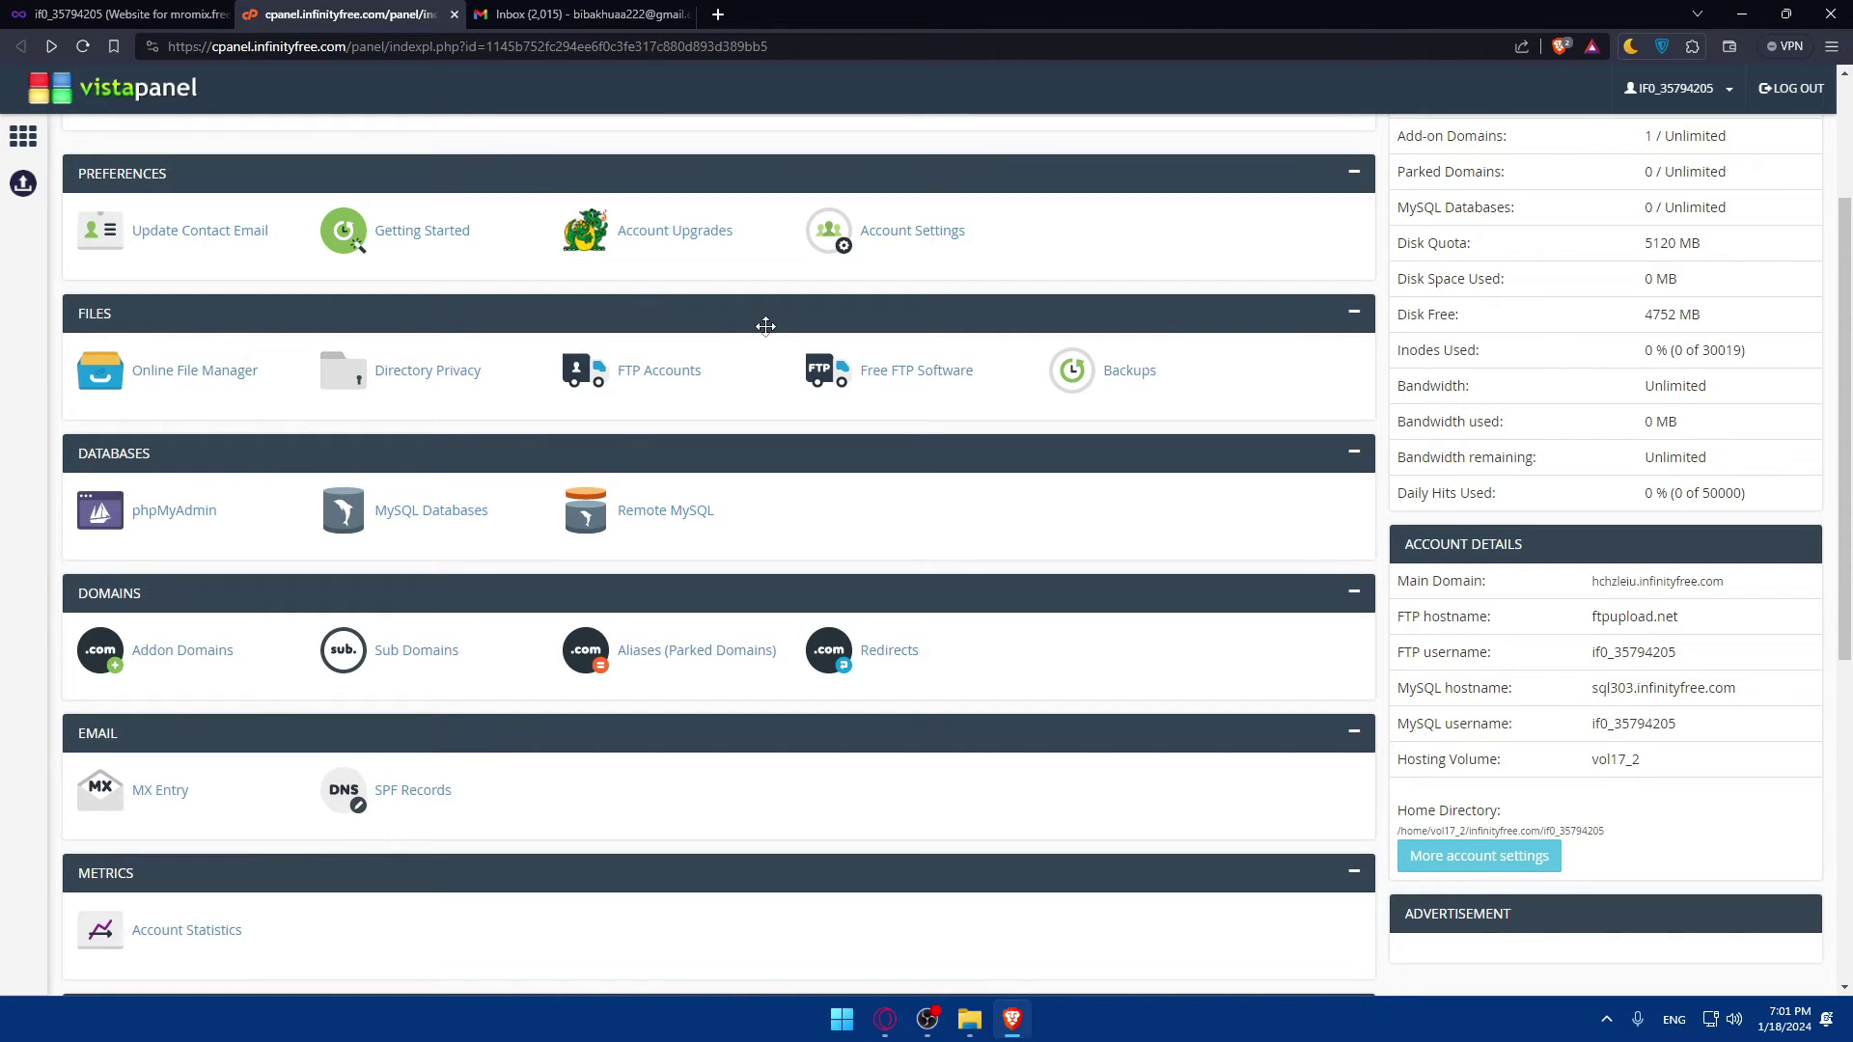
pyautogui.click(162, 793)
pyautogui.hotkey('alt', 'Left')
pyautogui.scroll(-6, 579, 511)
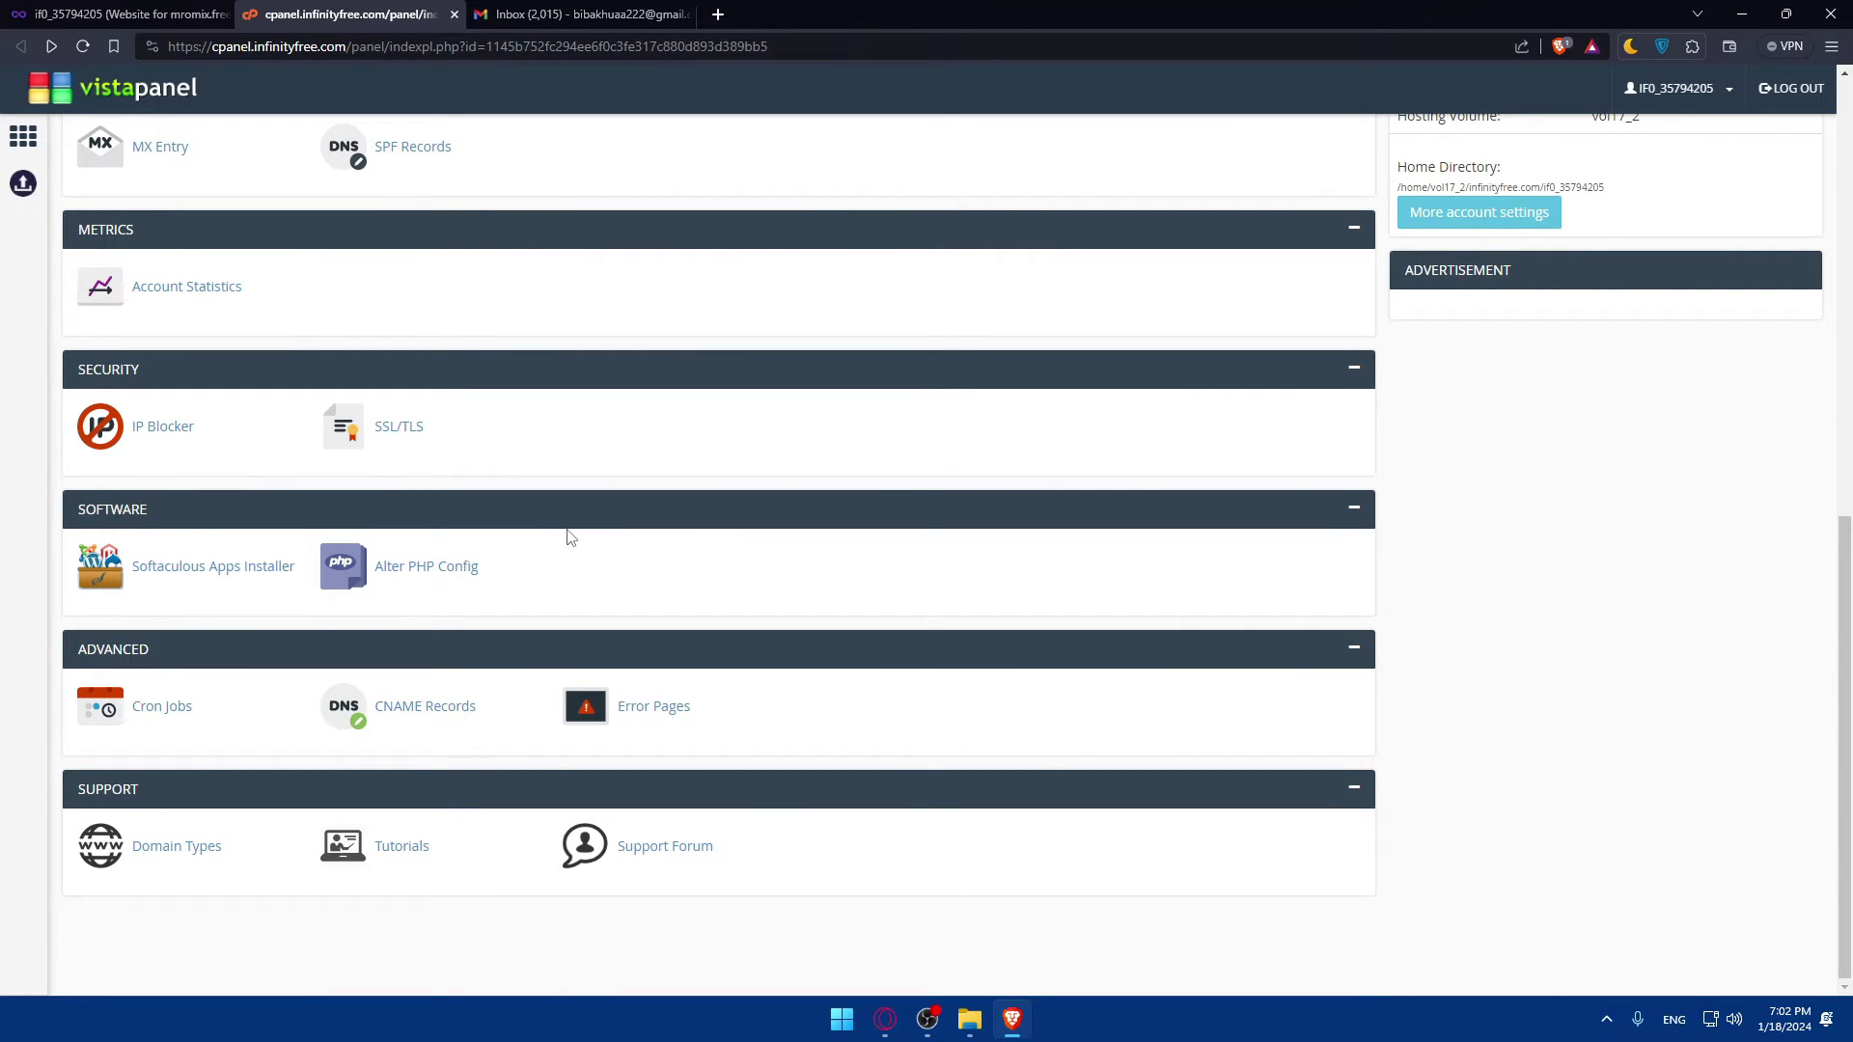
pyautogui.scroll(8, 567, 533)
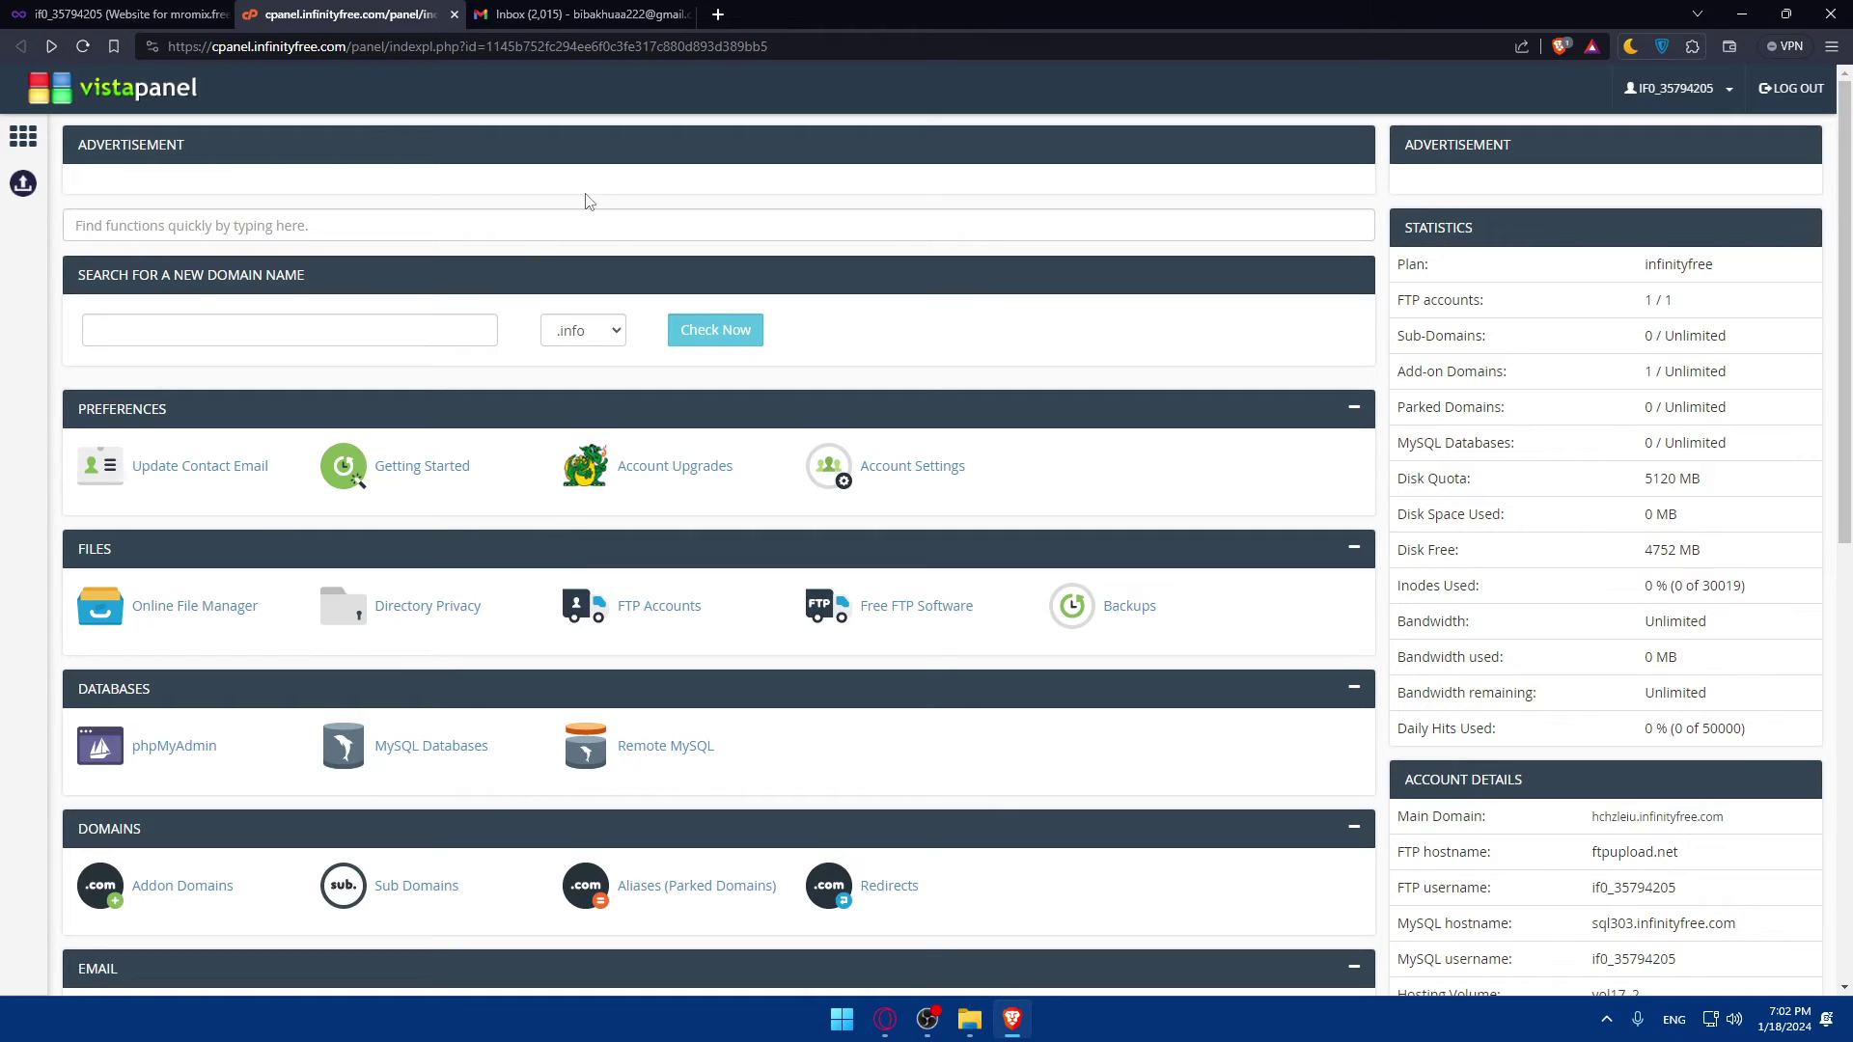
pyautogui.click(579, 13)
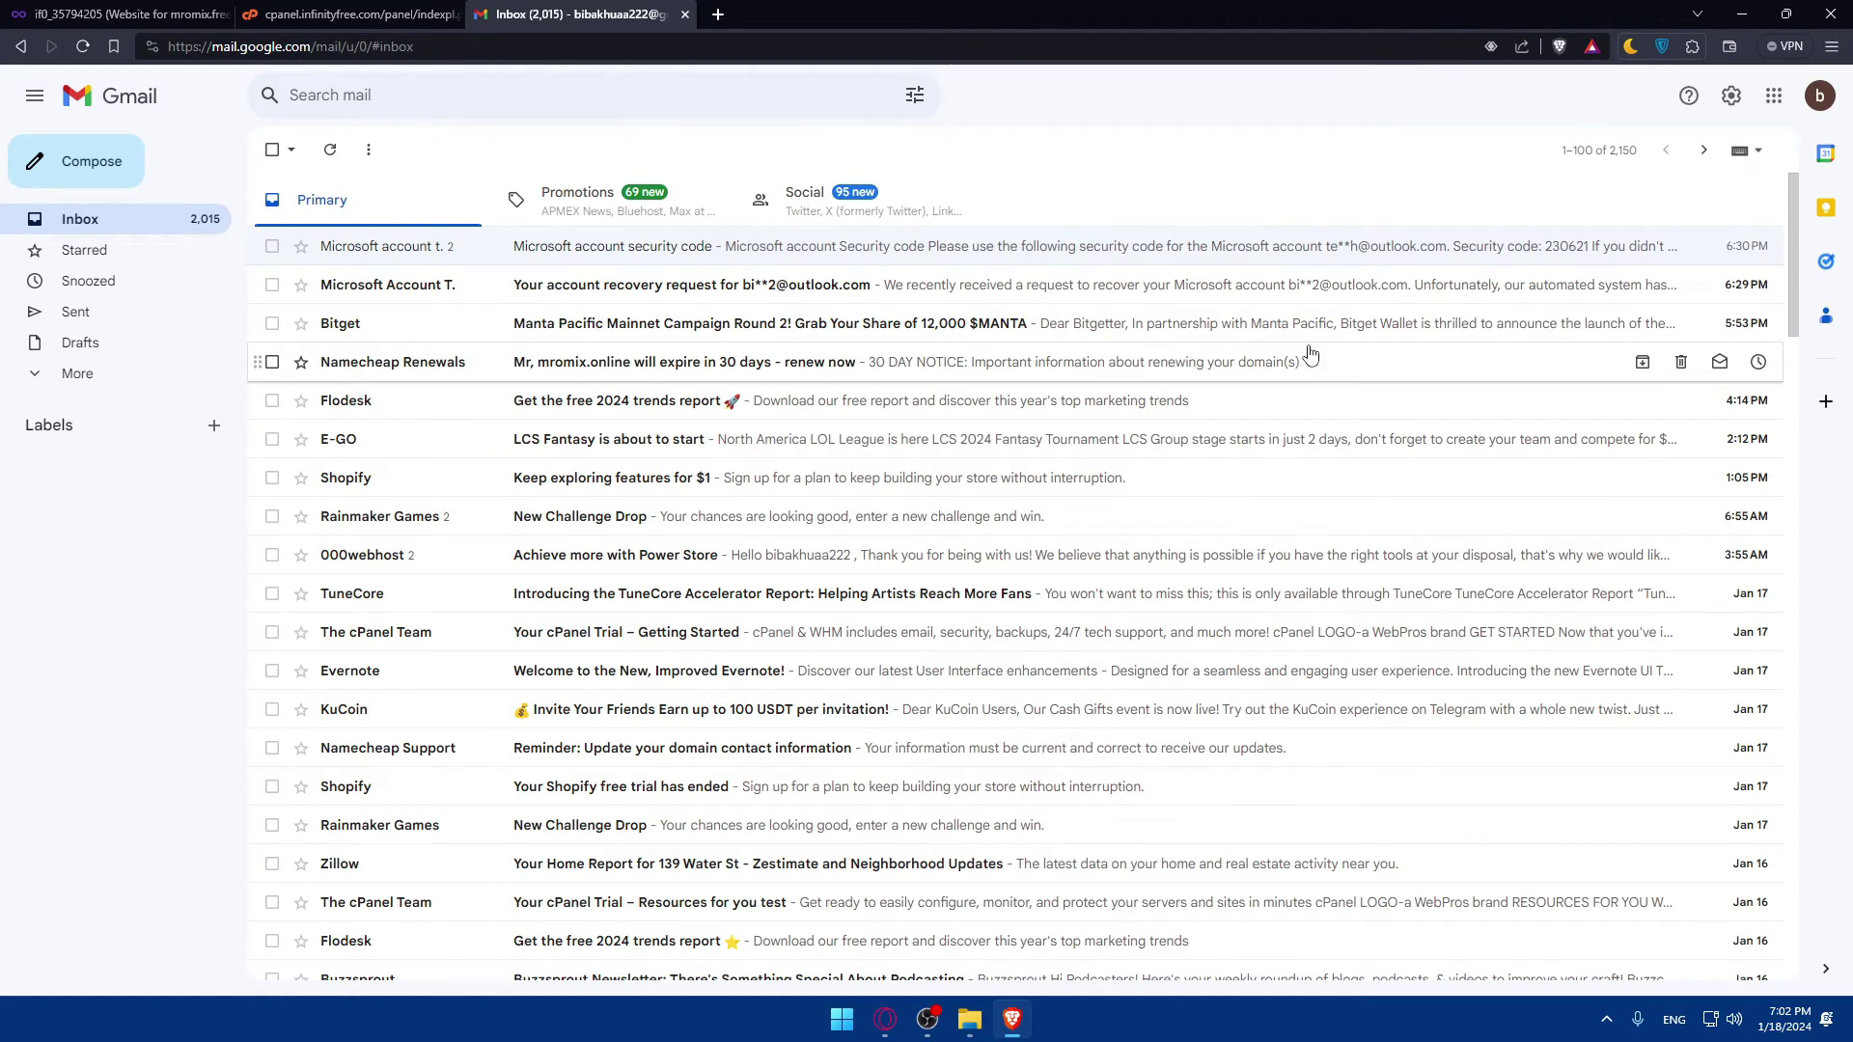
# Step: Go to the Accounts and Import tab of Gmail's full settings
pyautogui.click(1731, 95)
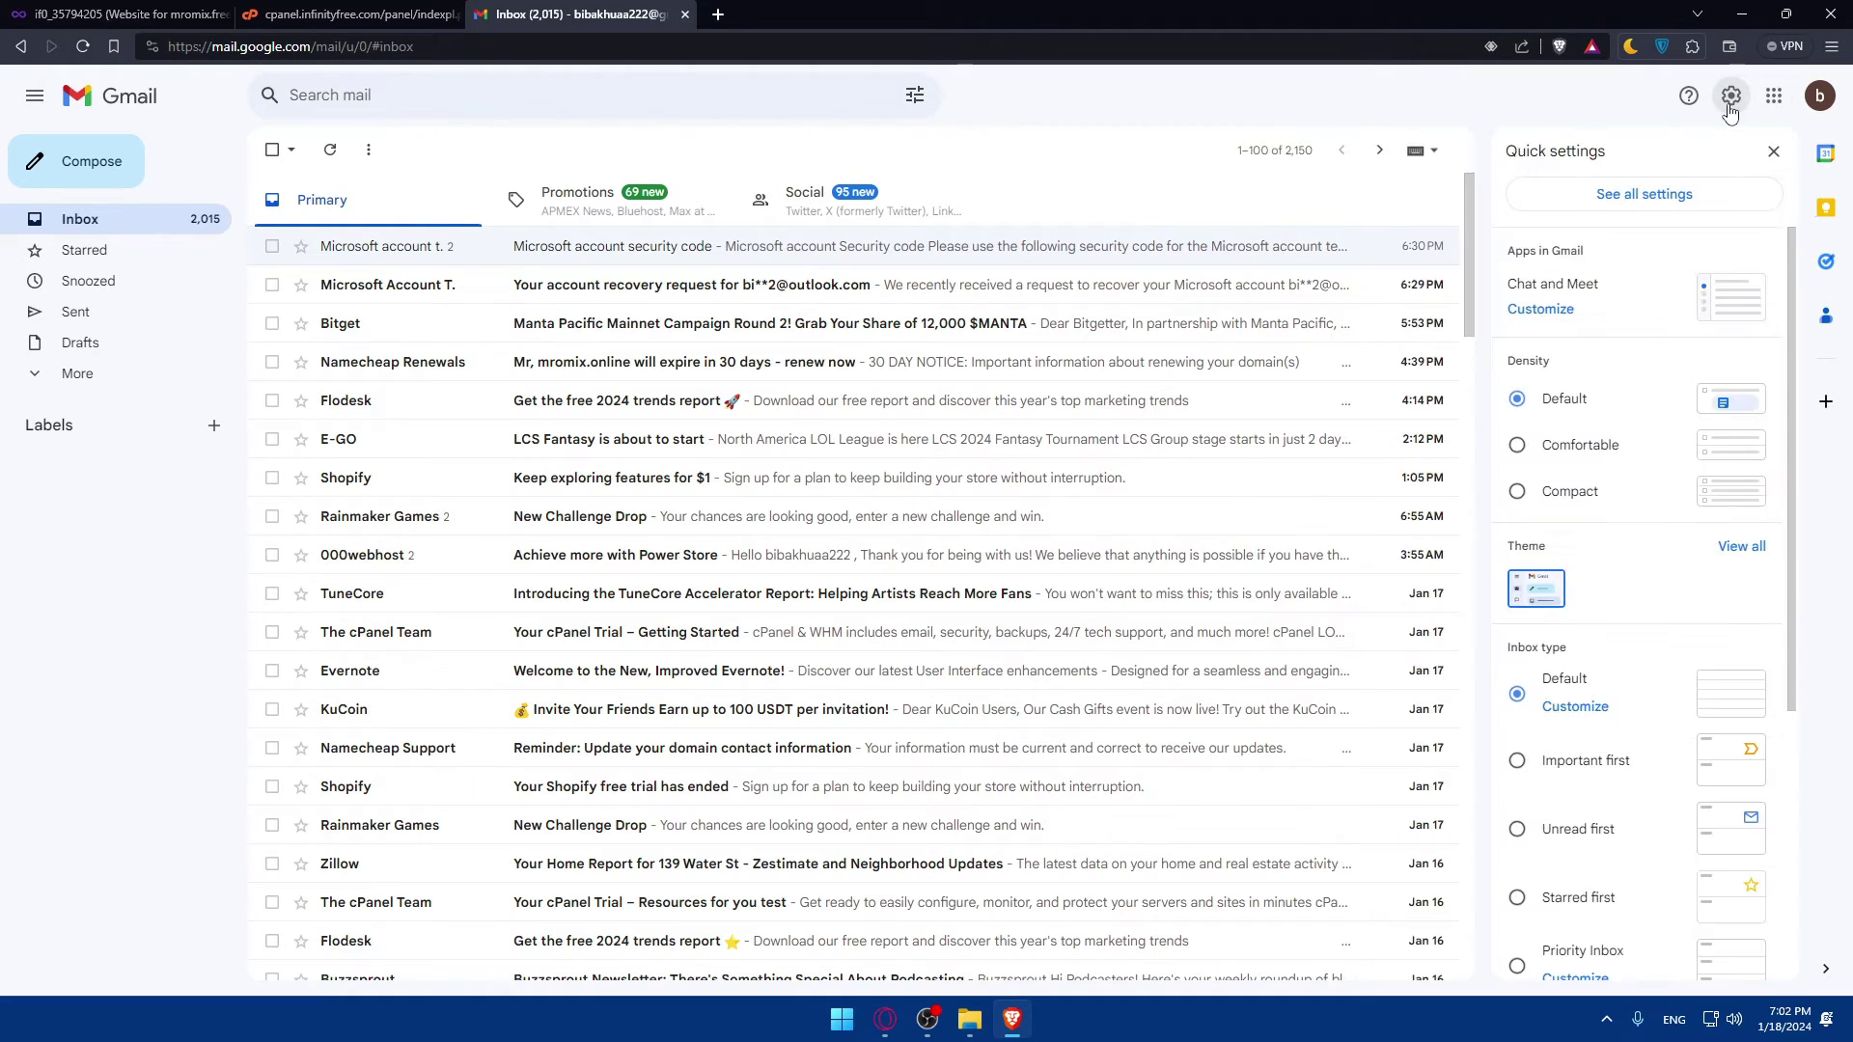
pyautogui.click(1677, 193)
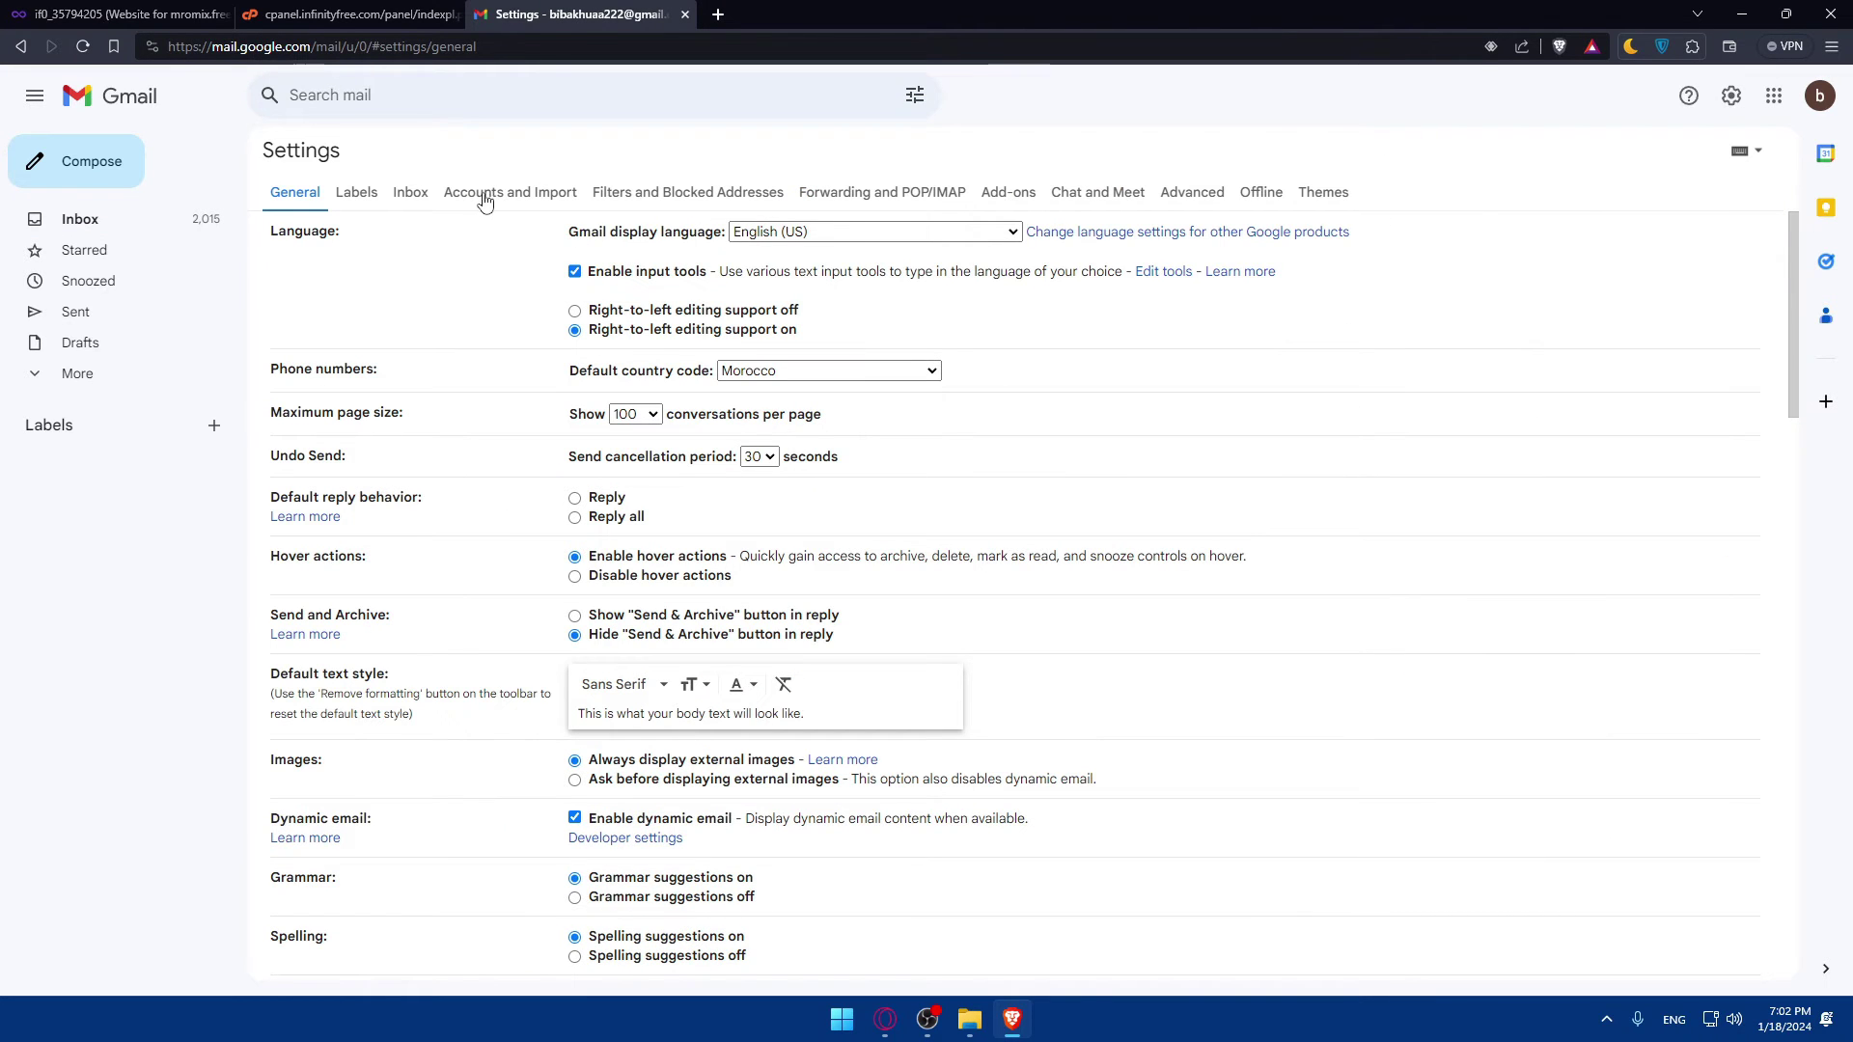
pyautogui.click(487, 199)
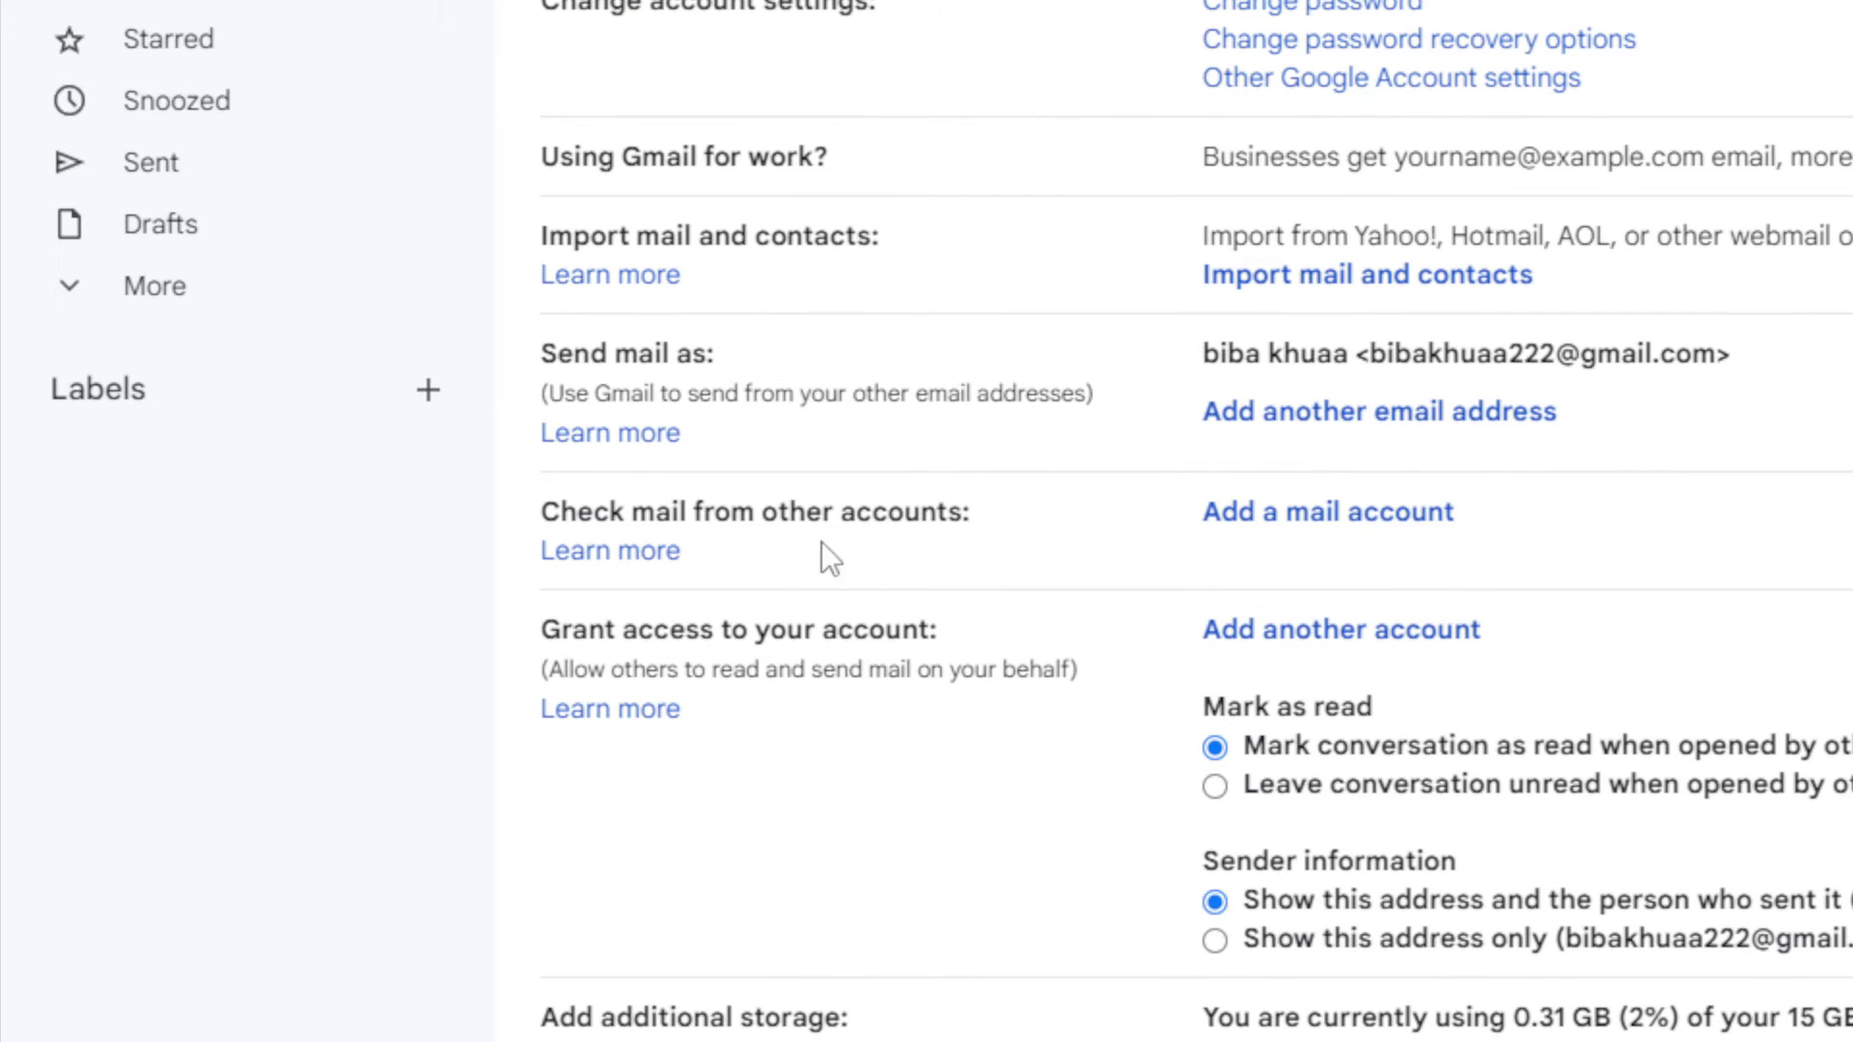
pyautogui.click(1341, 513)
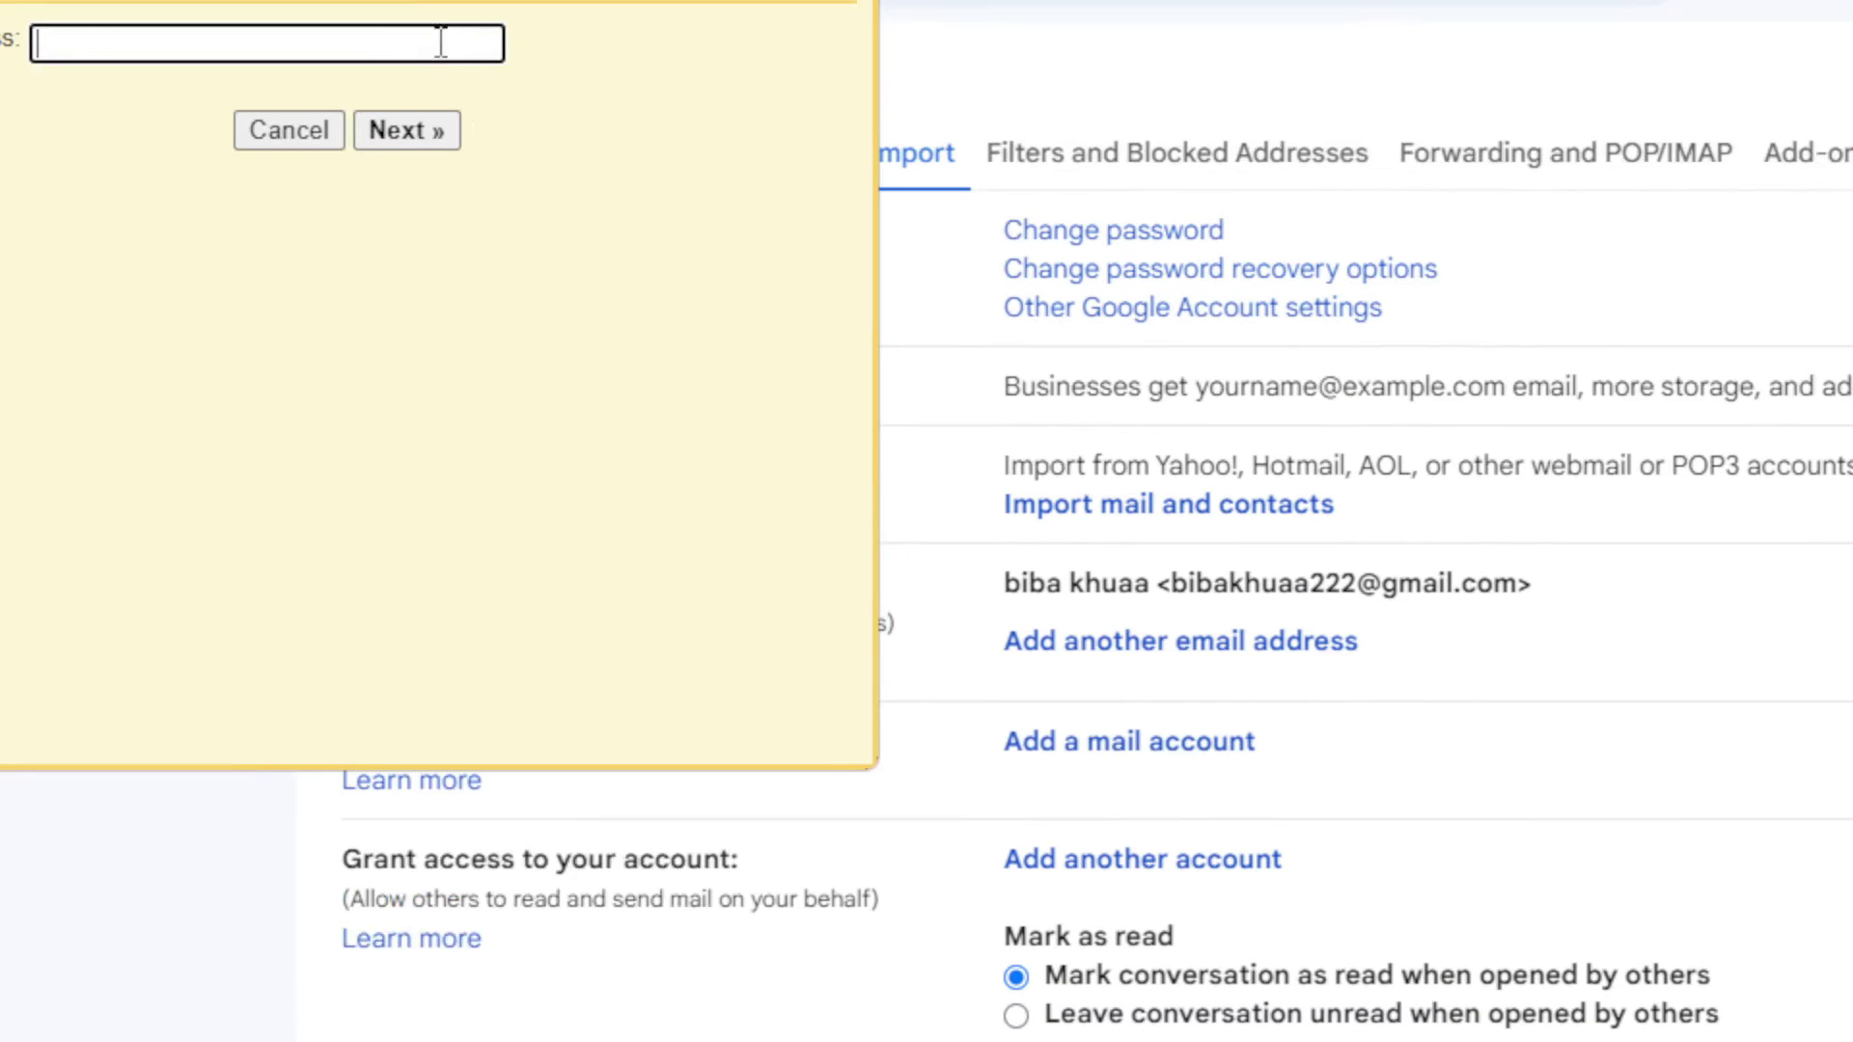
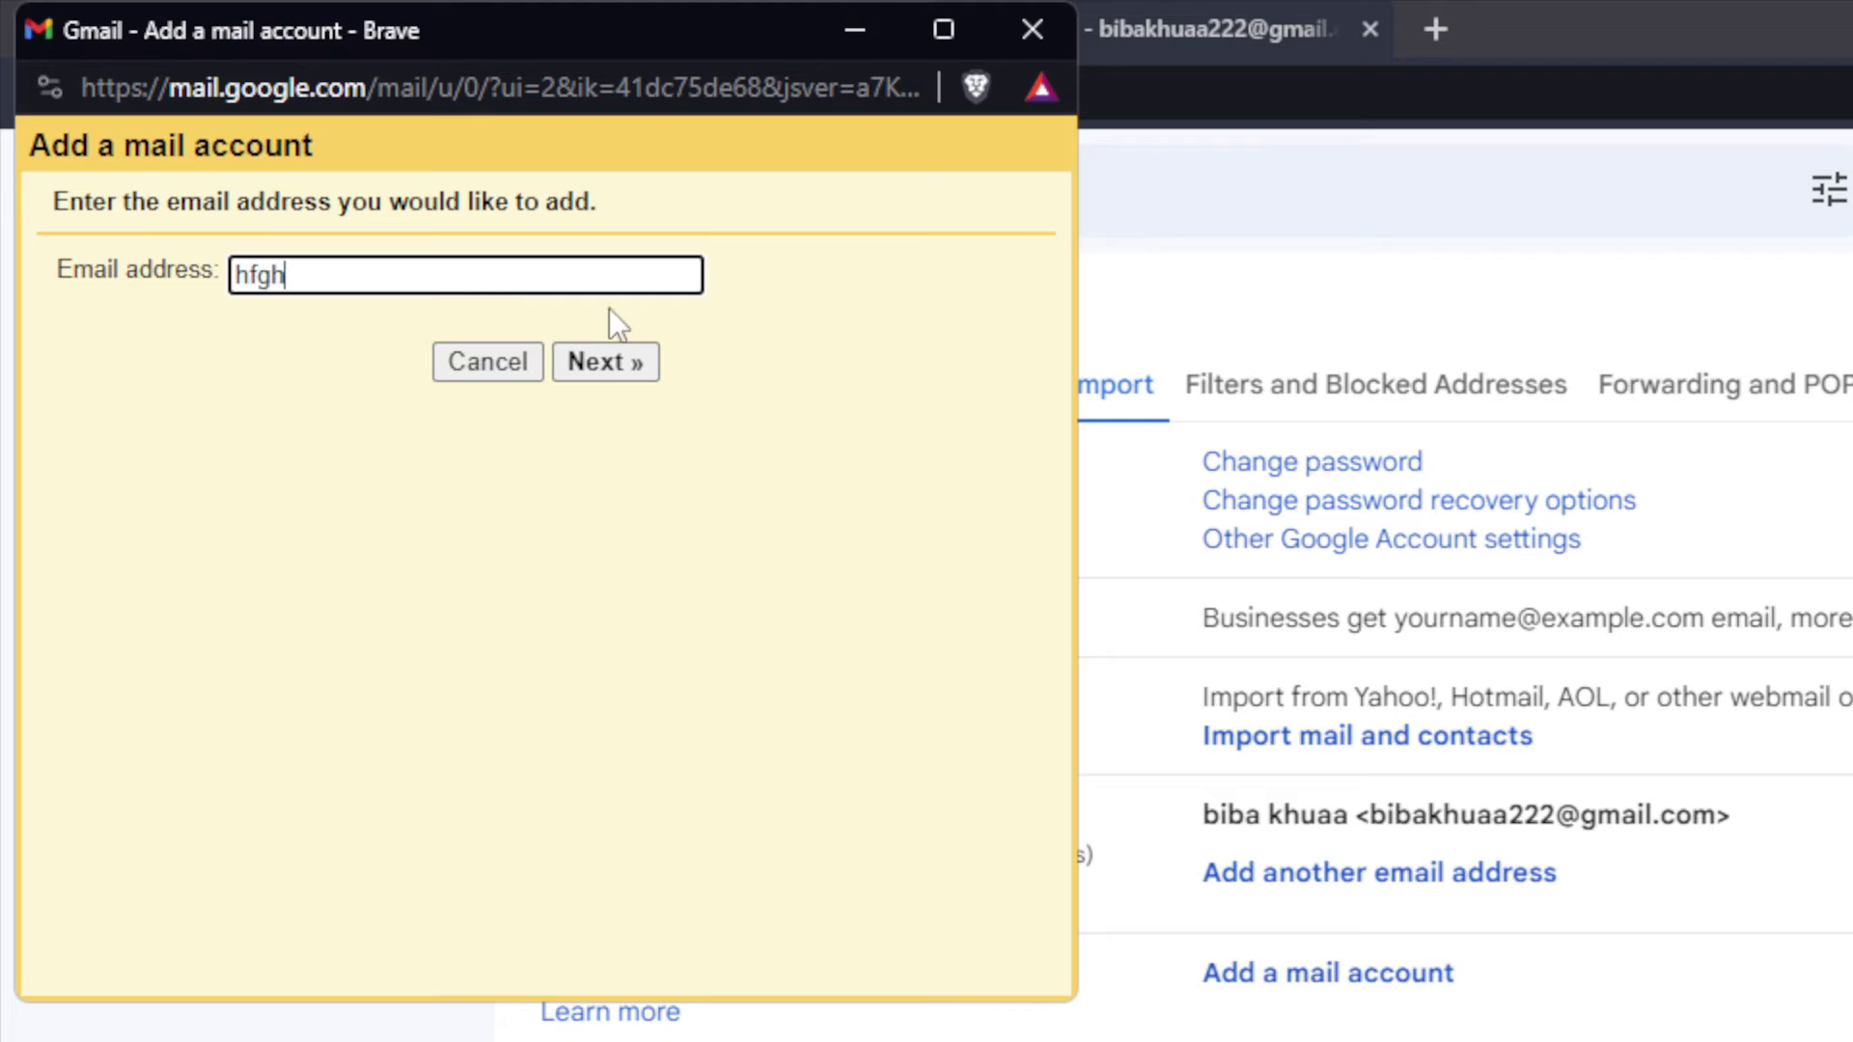
pyautogui.click(580, 310)
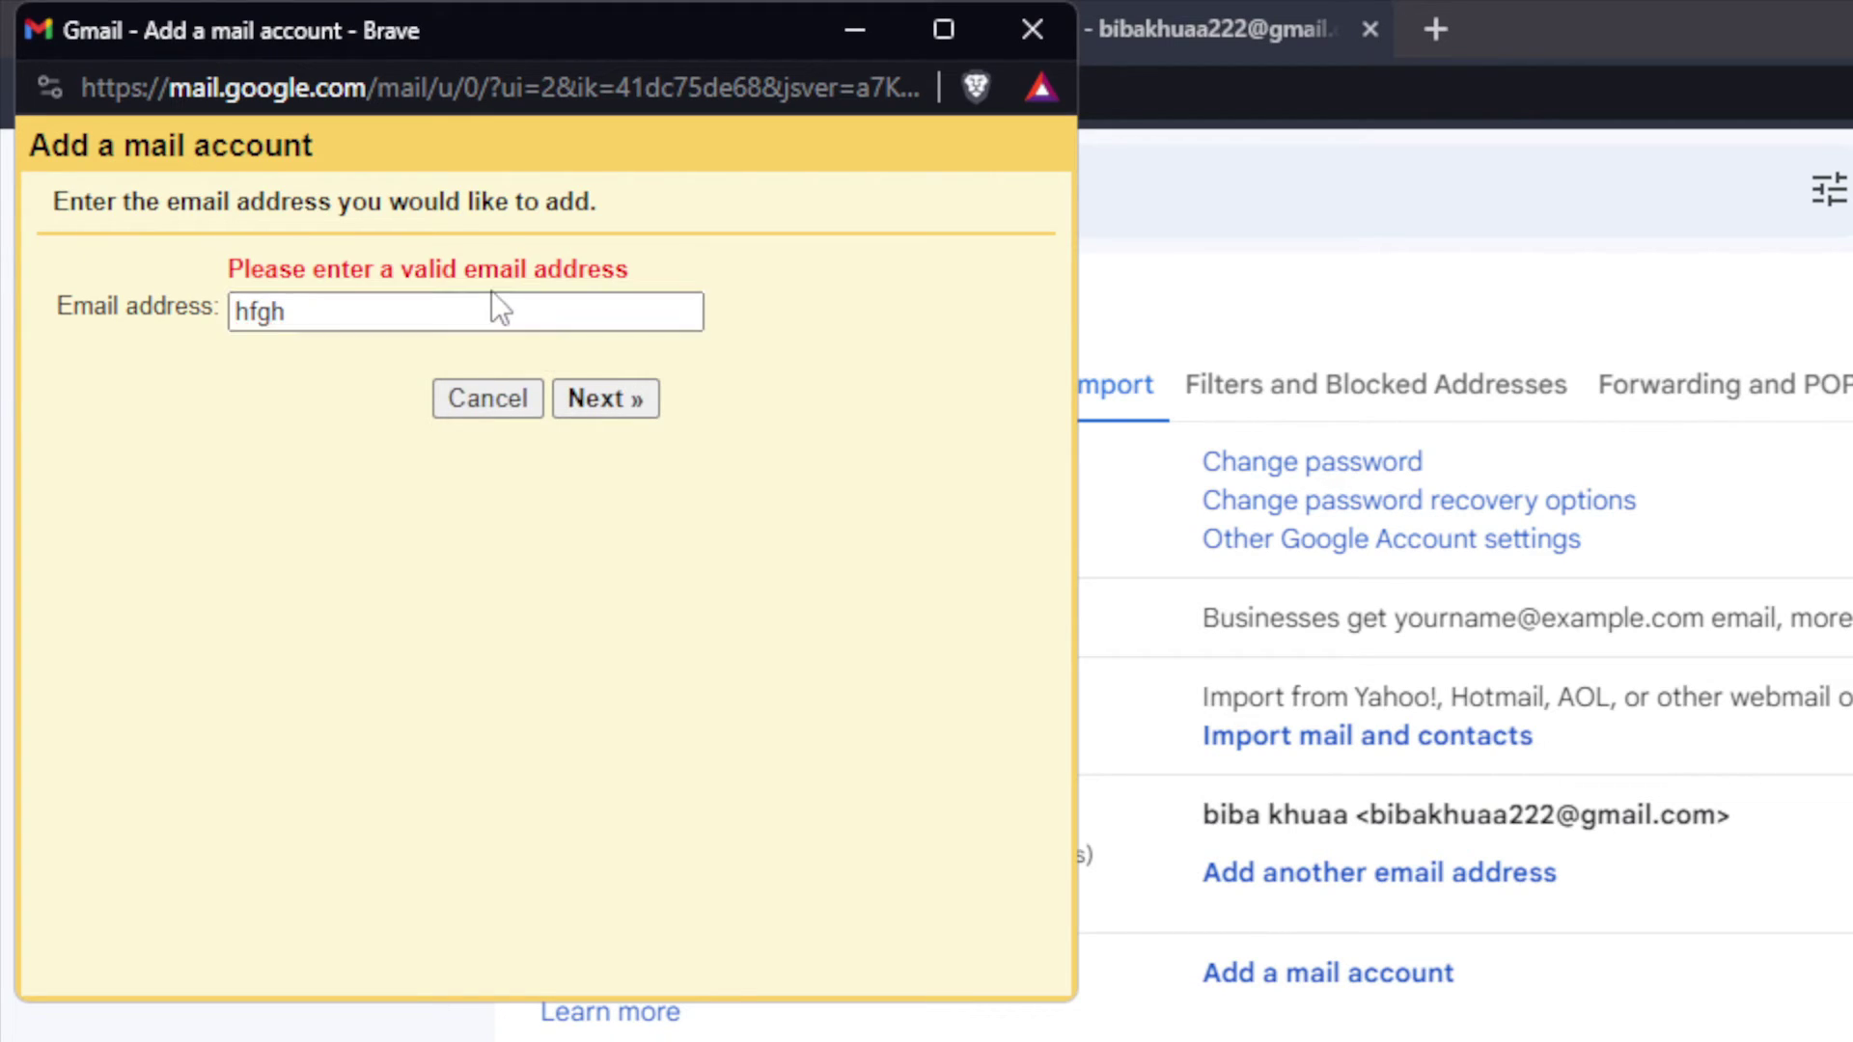
pyautogui.click(471, 307)
pyautogui.write('@gmail')
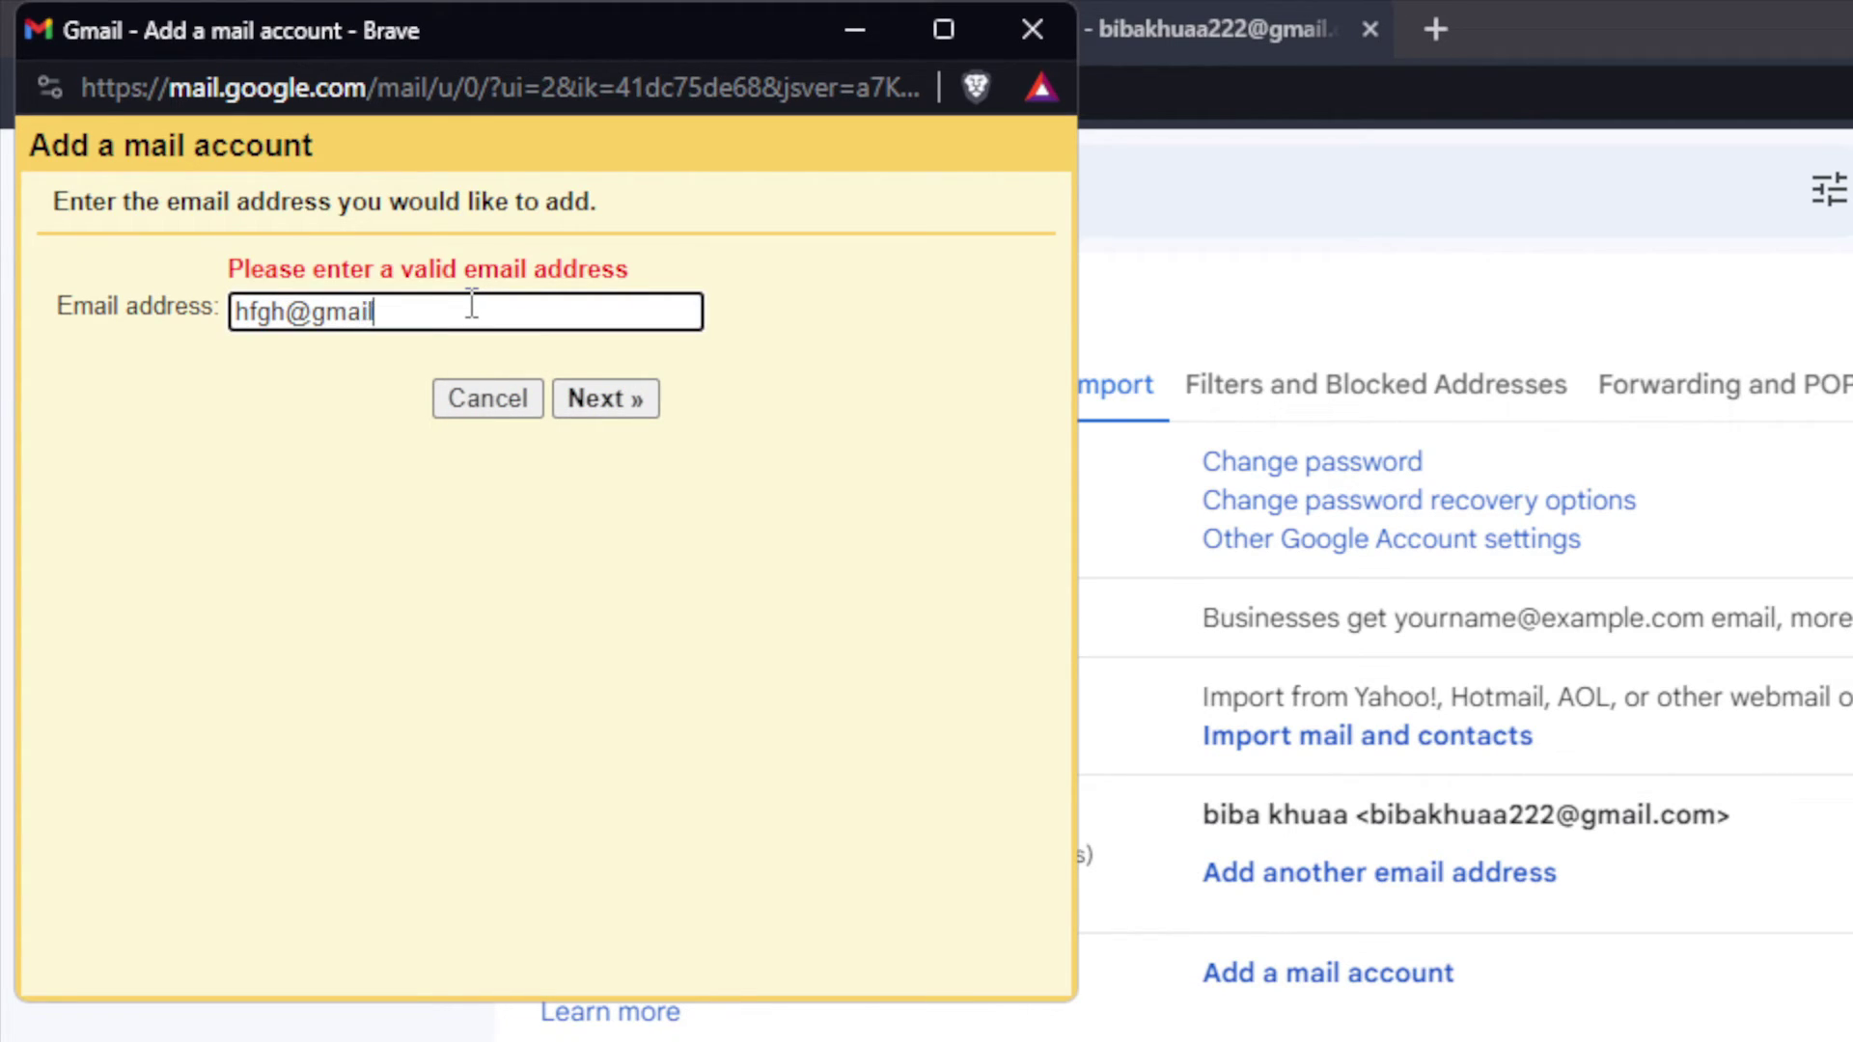
pyautogui.write('.com')
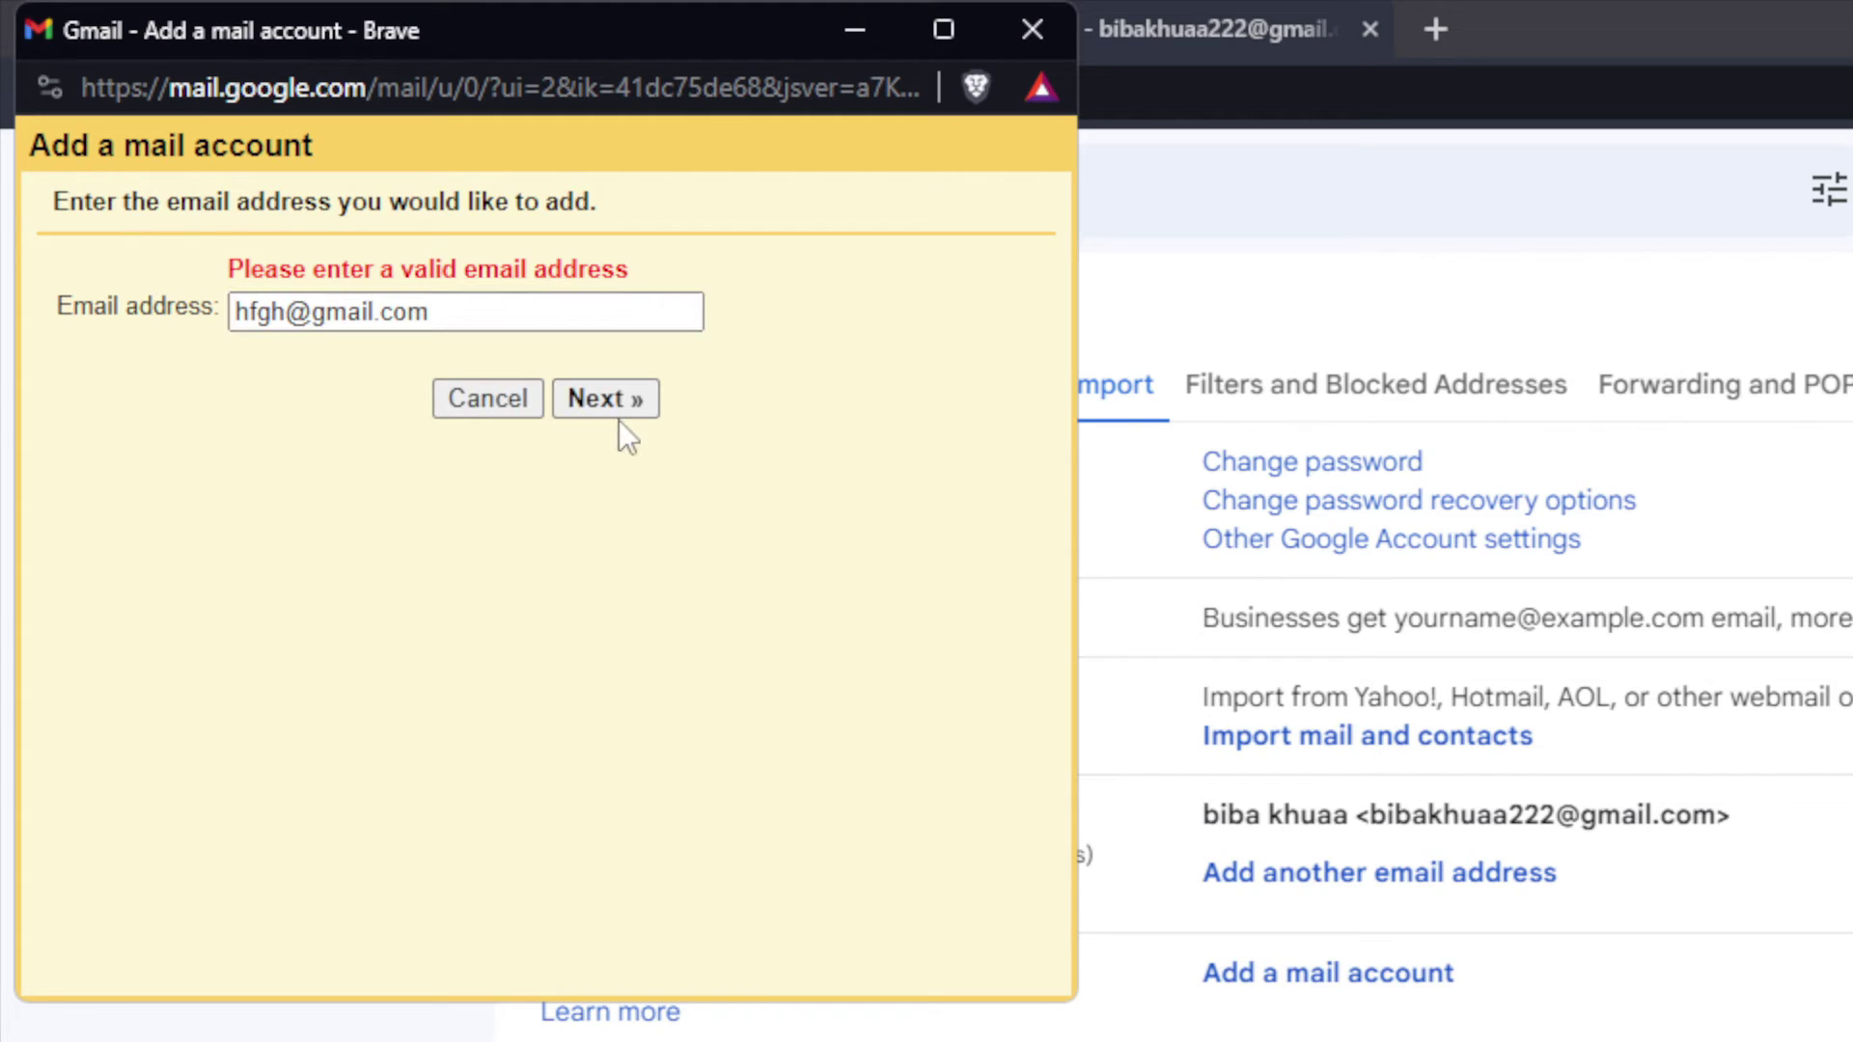
pyautogui.click(611, 408)
# Step: Choose Import emails (POP3), continue to the server settings form, then dismiss the dialog
pyautogui.click(629, 350)
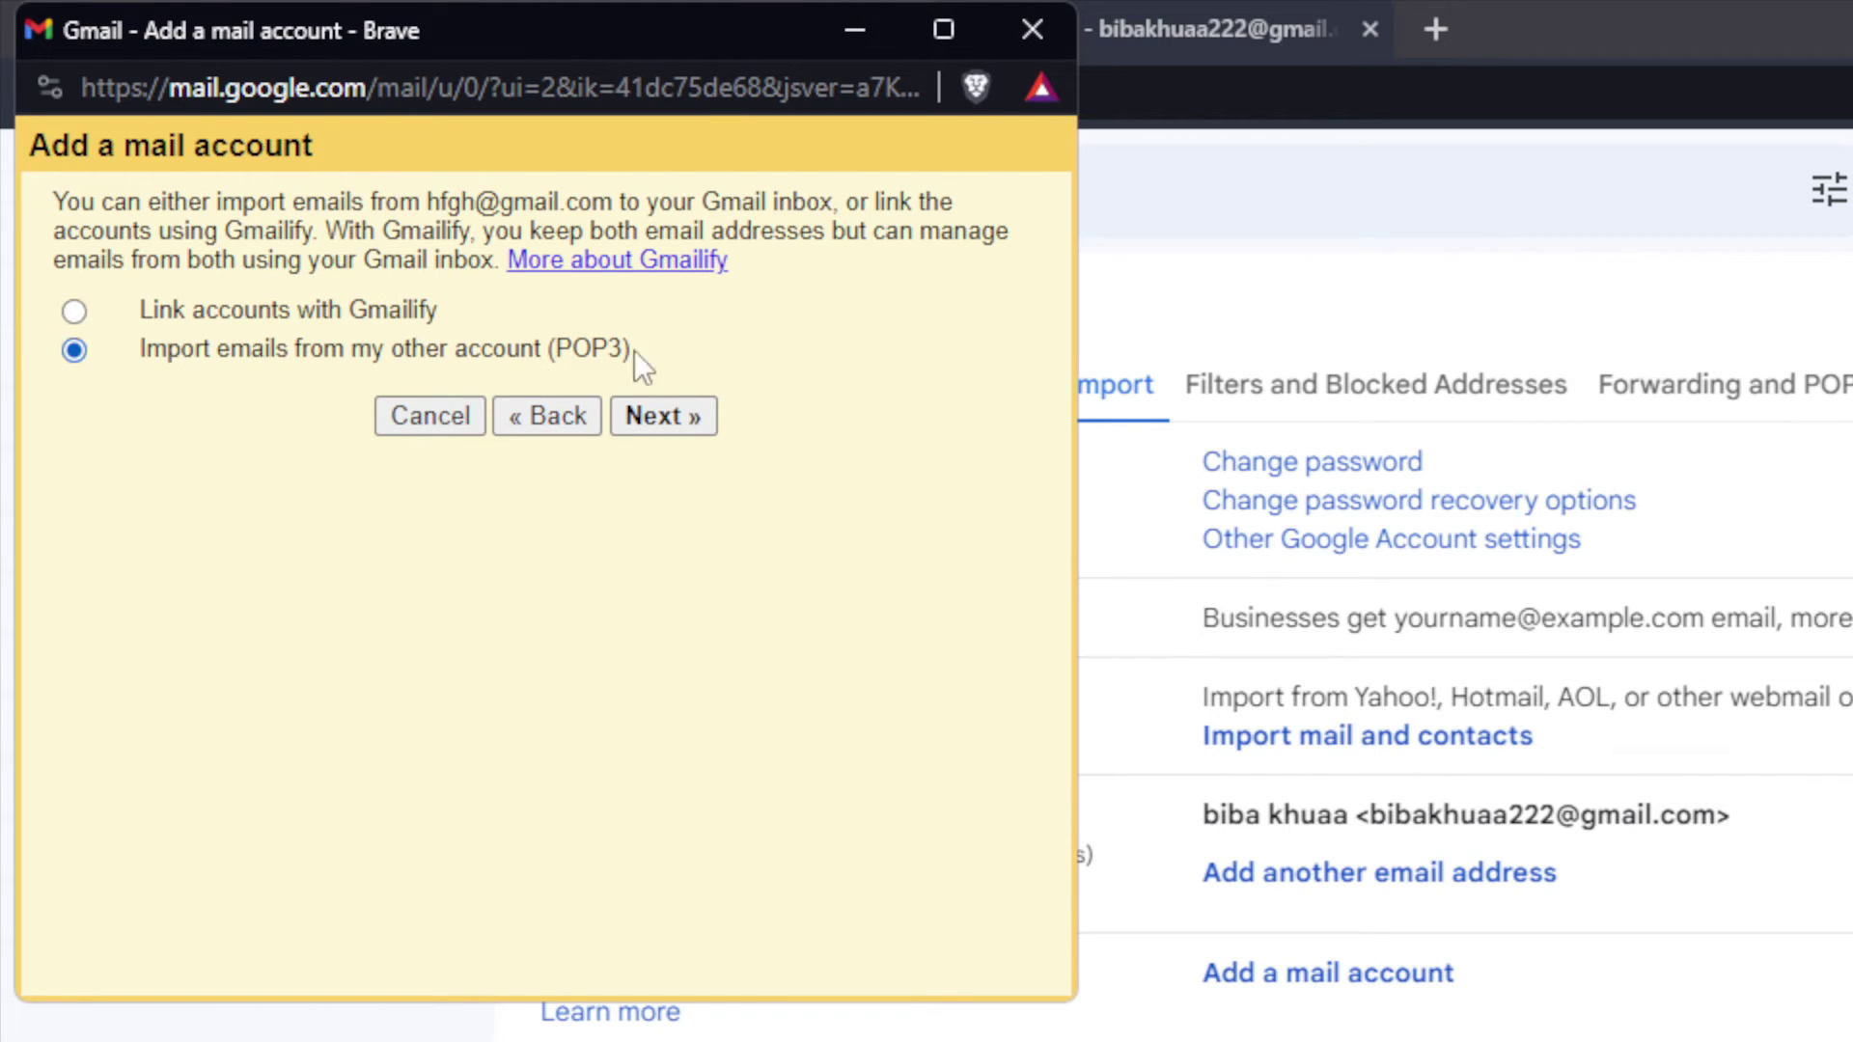
pyautogui.click(636, 416)
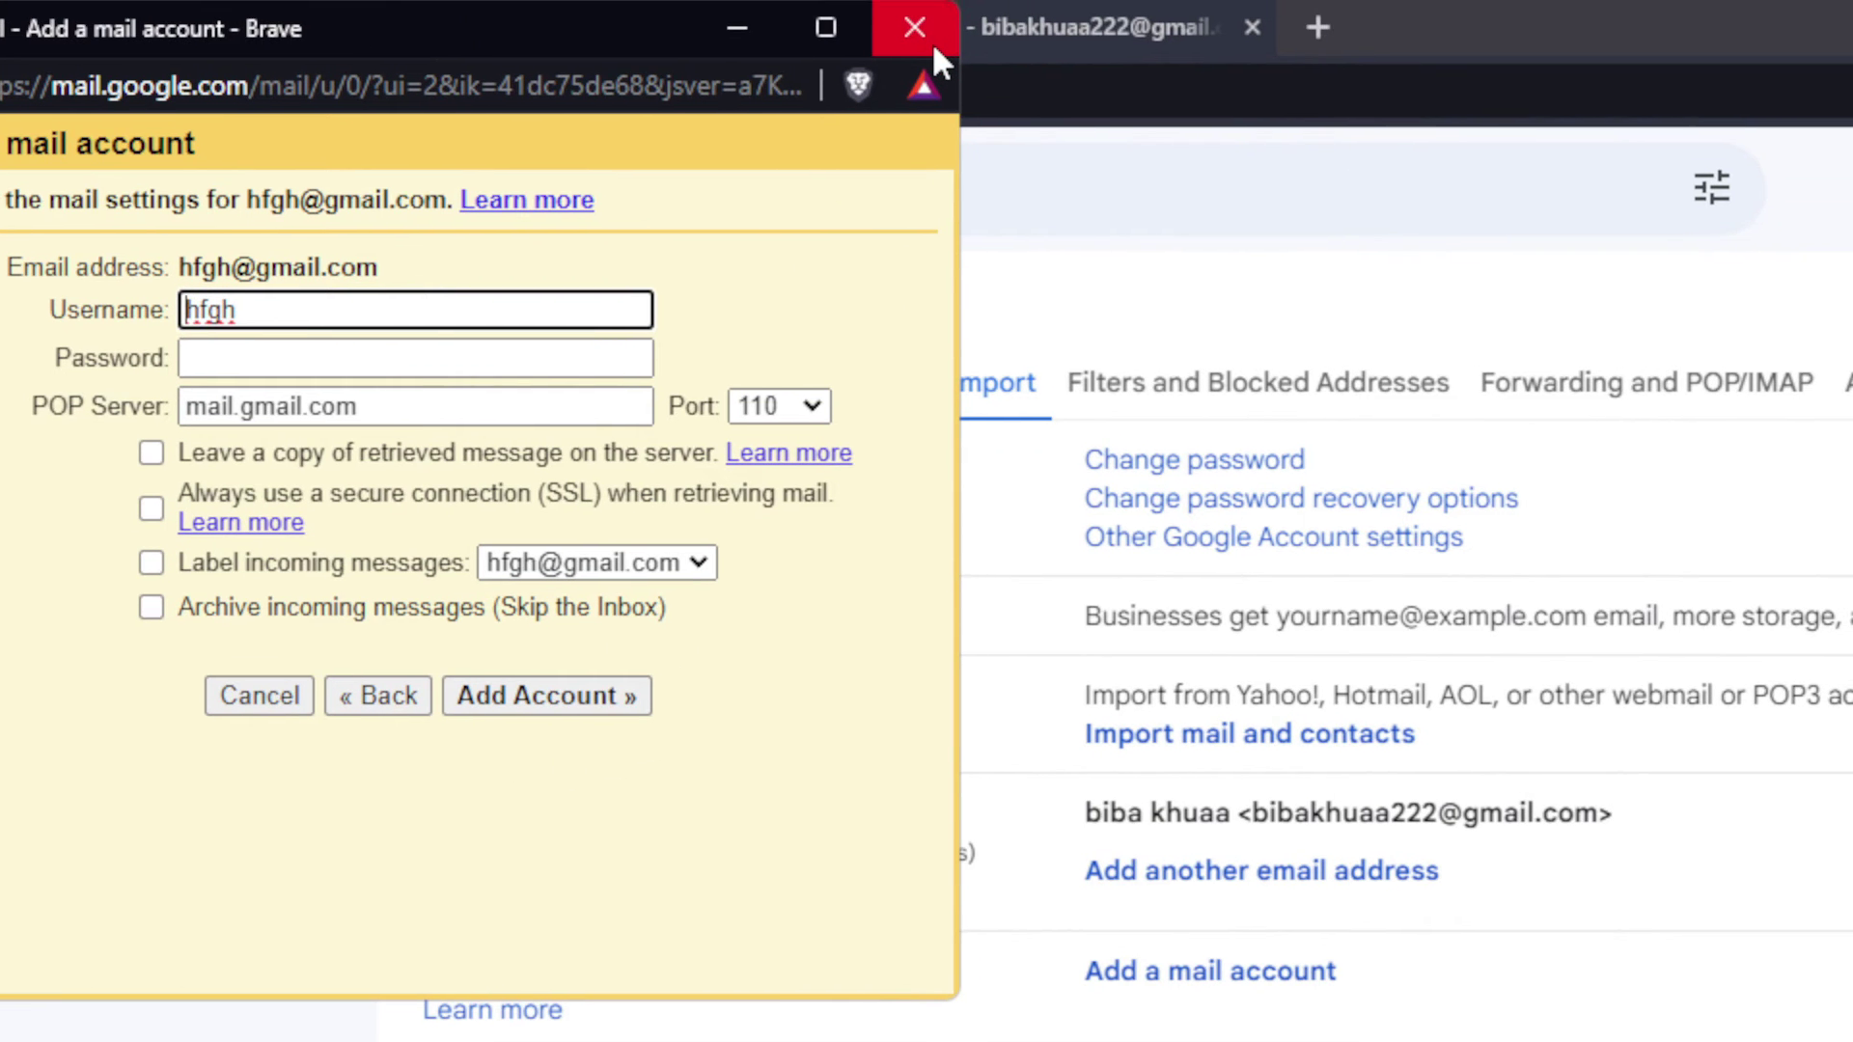
pyautogui.click(1019, 6)
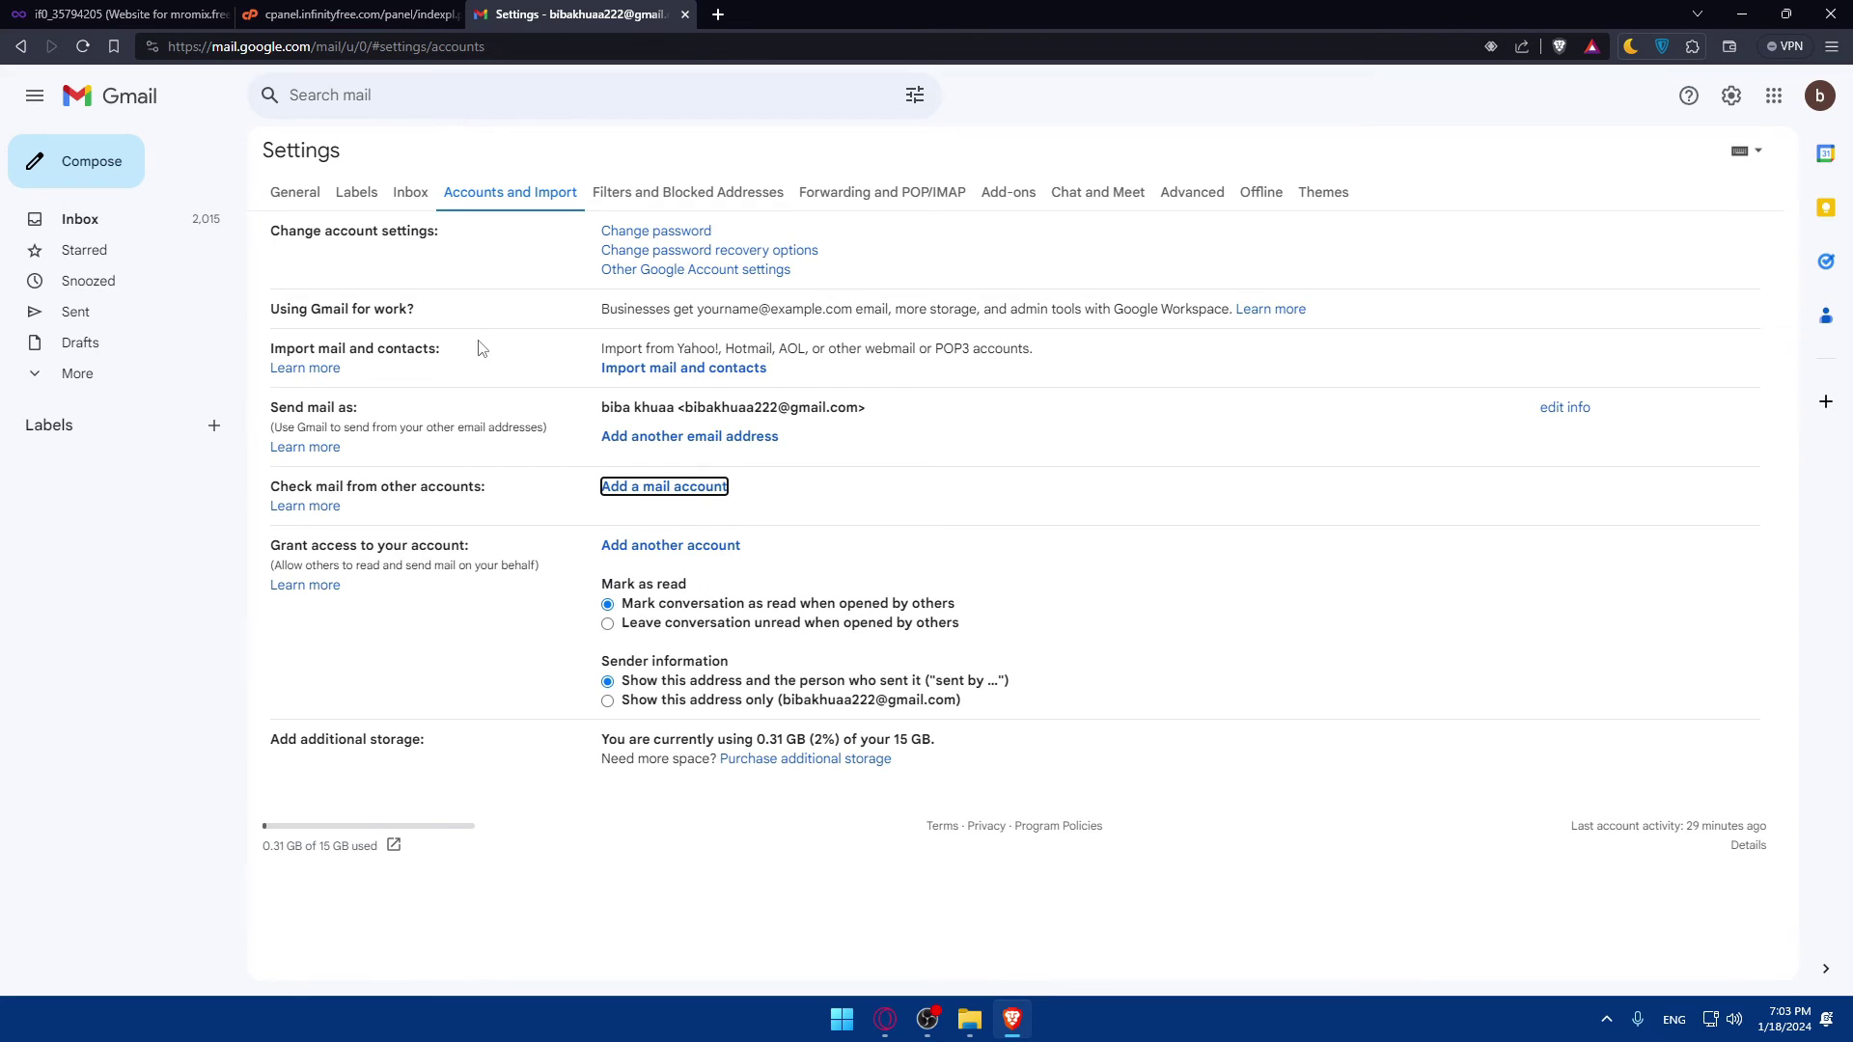
# Step: Check the InfinityFree control panel tab, then close the Gmail Settings tab
pyautogui.click(349, 14)
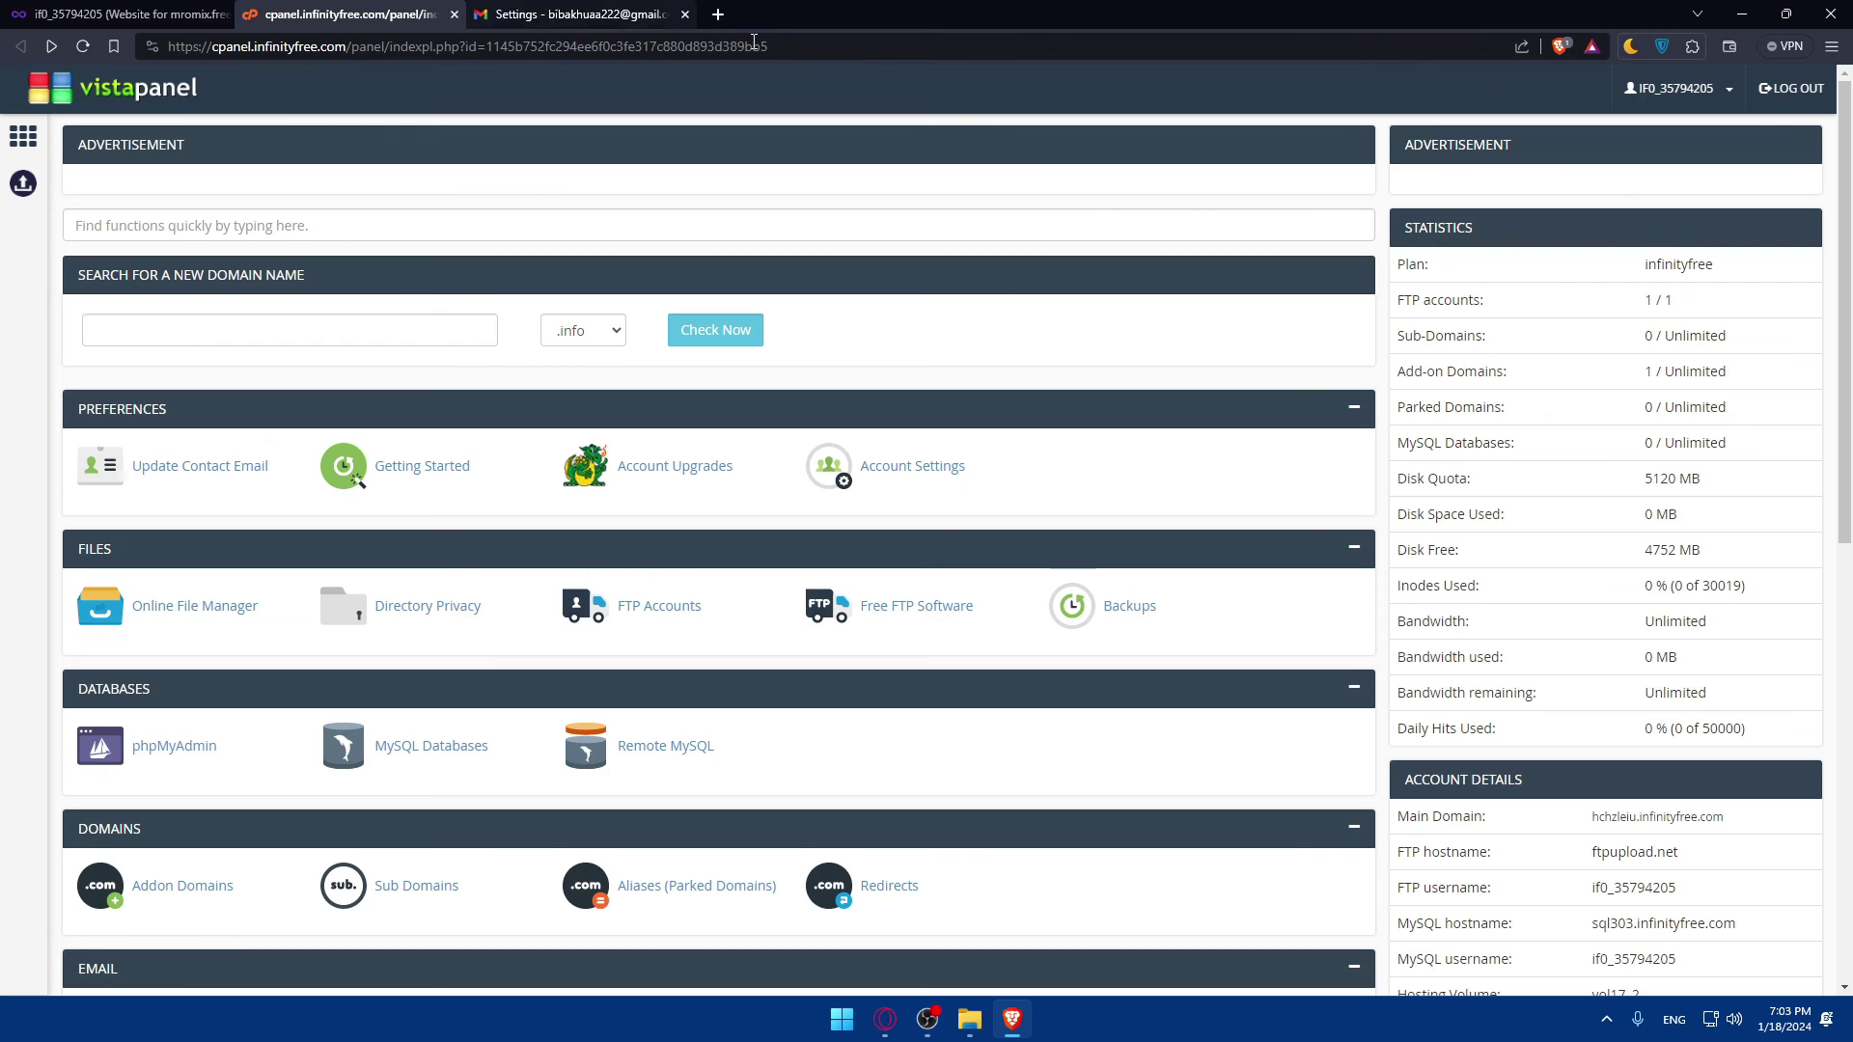
pyautogui.click(666, 14)
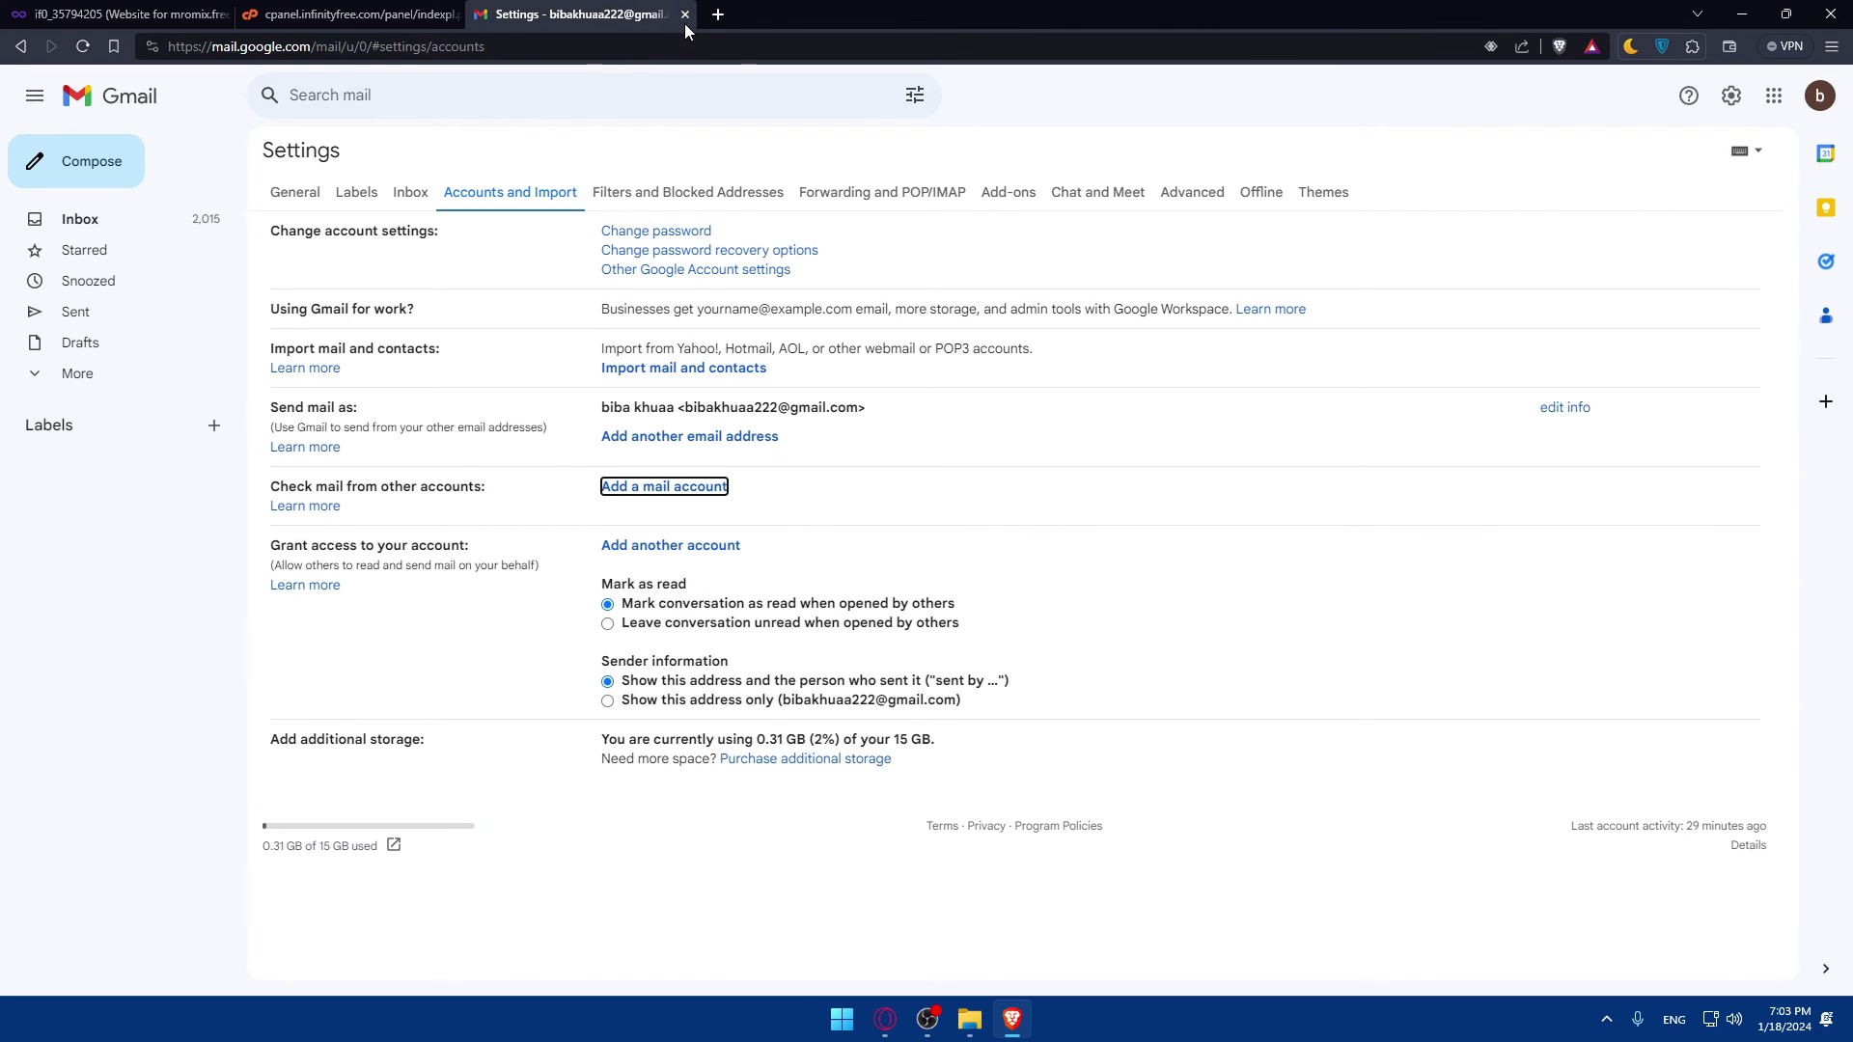
pyautogui.click(685, 14)
# Step: Open a new tab, close the three old tabs, and reload the New Tab page
pyautogui.click(489, 13)
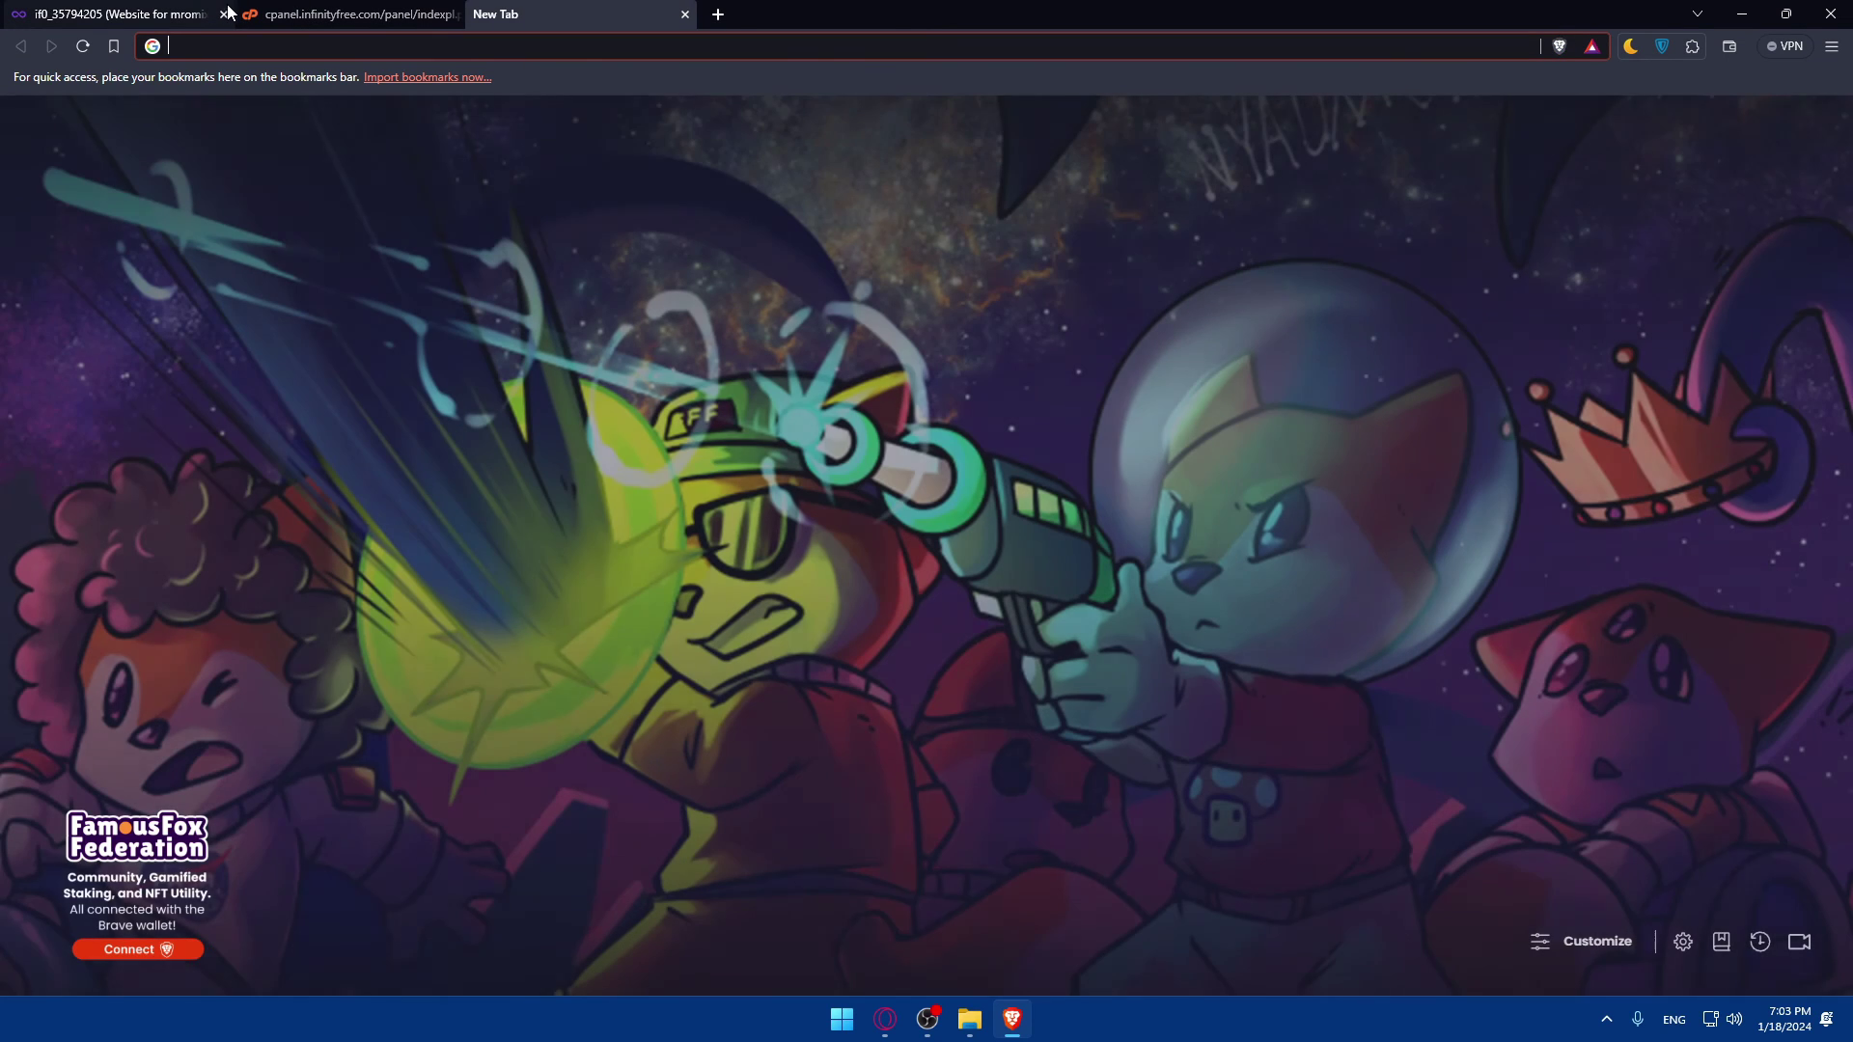
pyautogui.click(223, 15)
pyautogui.click(215, 14)
pyautogui.click(223, 15)
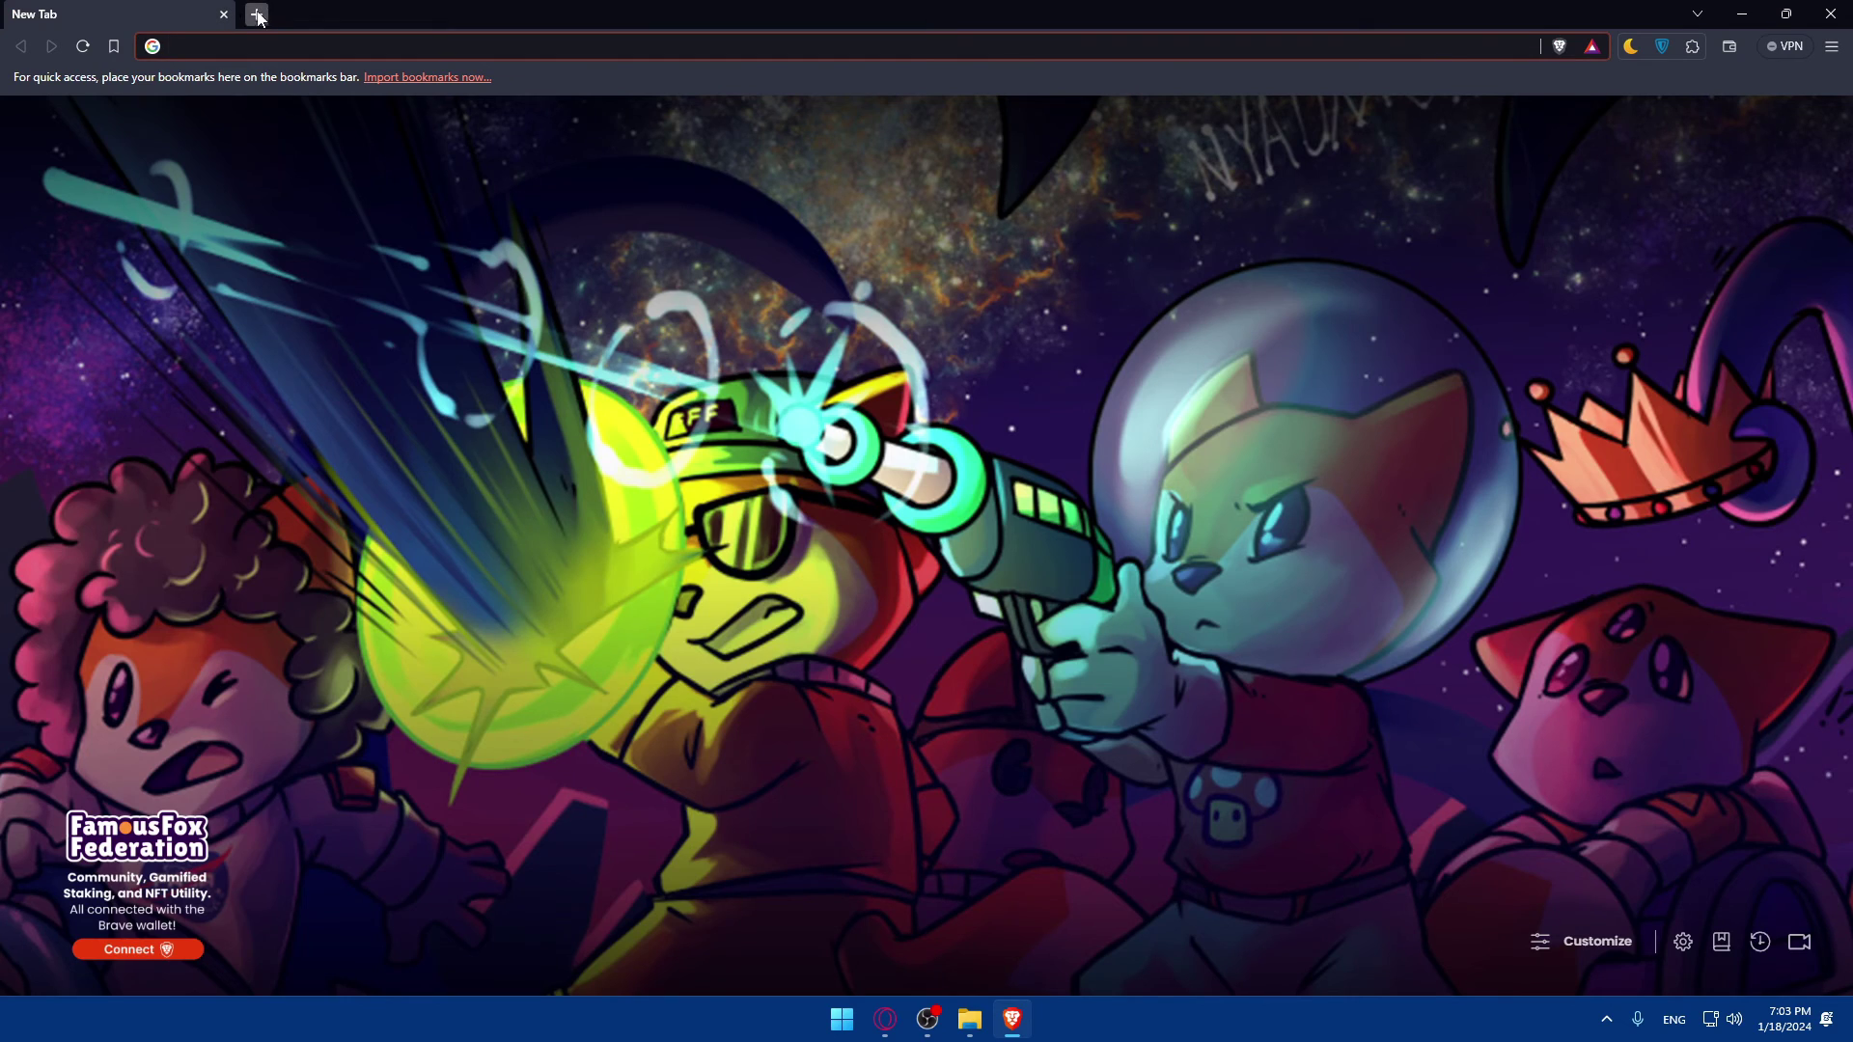
pyautogui.click(223, 15)
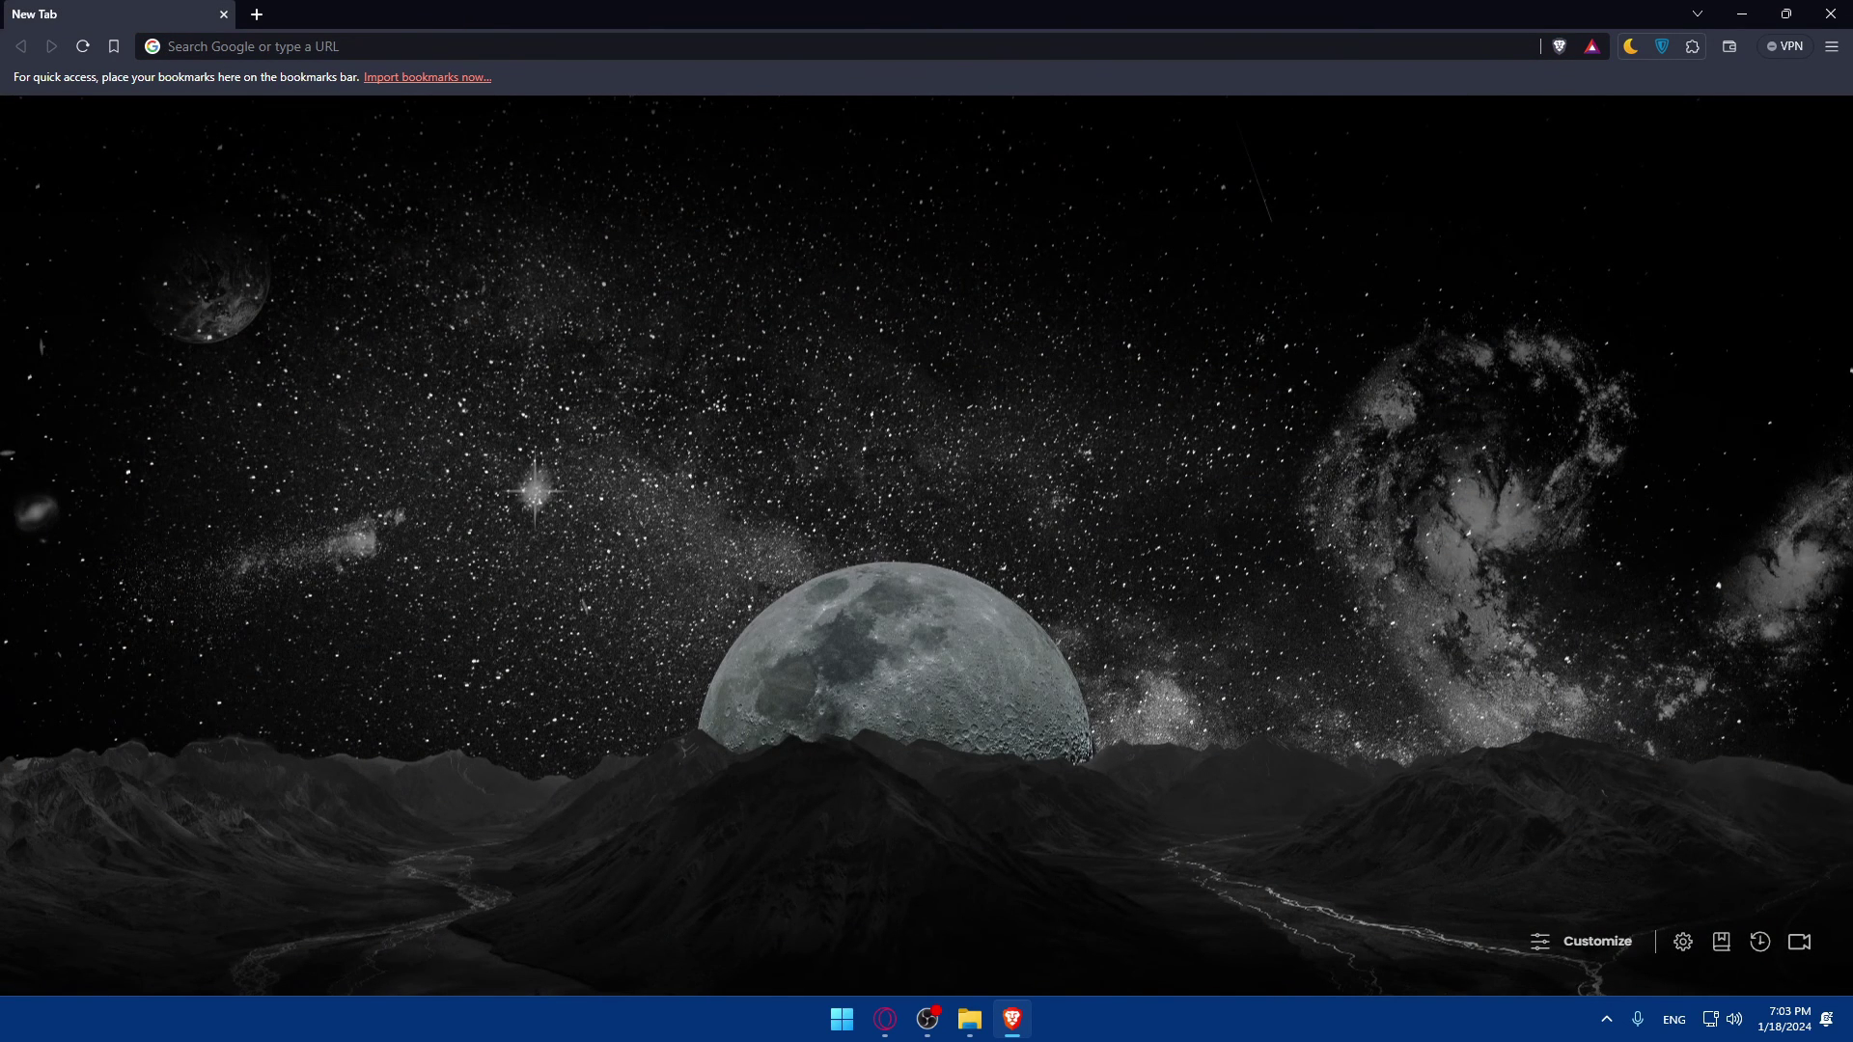